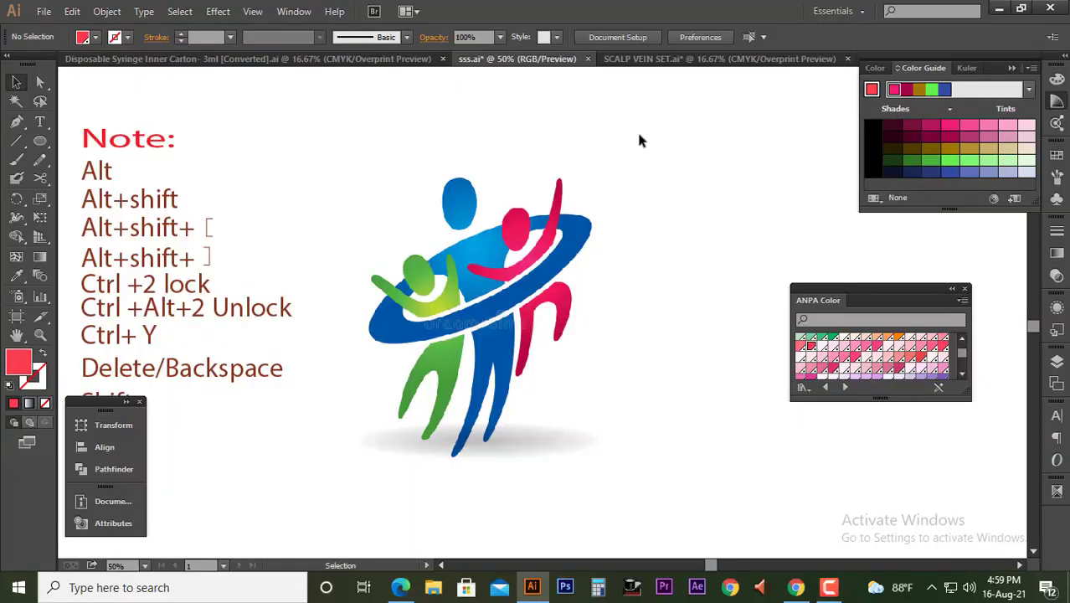
- Lock the reference logo image and draw an ellipse over the tall blue figure's head
left_click(502, 276)
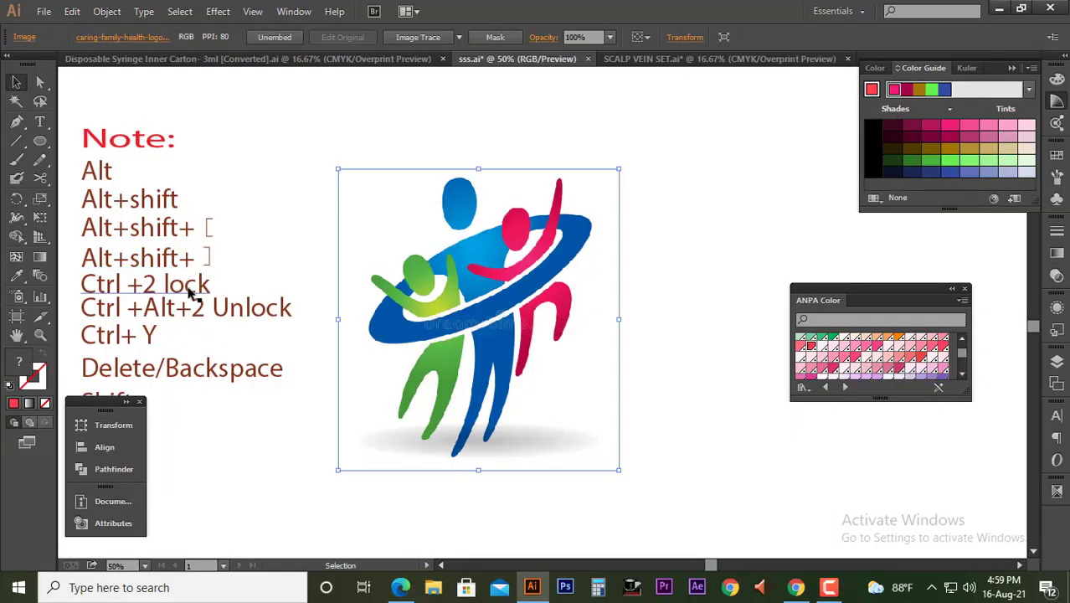
key("ctrl+2")
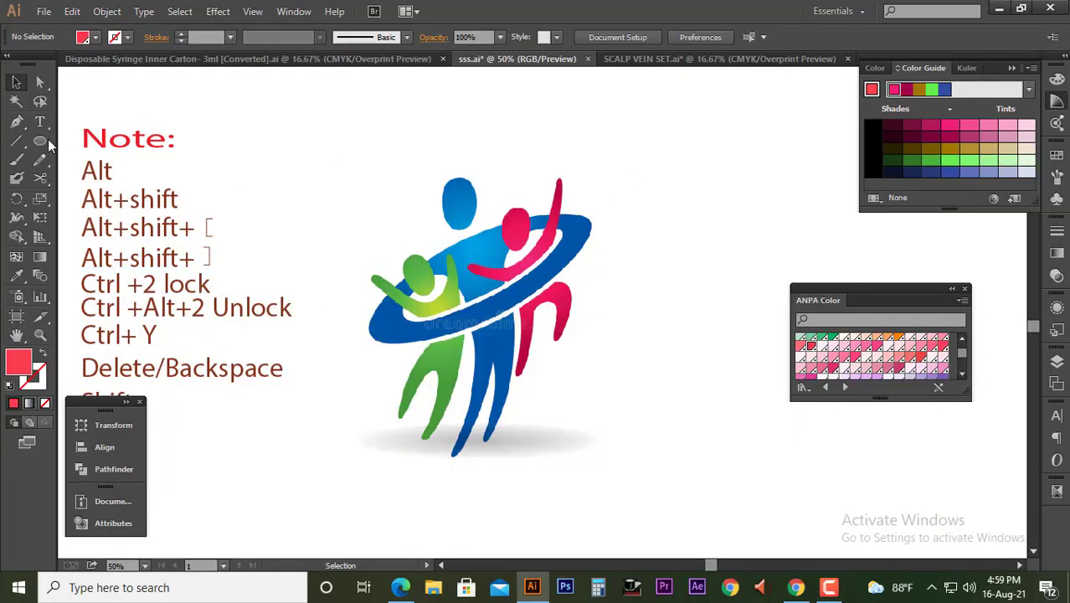
left_click(40, 141)
scroll(477, 205, "up", 1)
mouse_move(427, 168)
left_mouse_down()
mouse_move(478, 234)
mouse_move(443, 205)
mouse_move(478, 237)
left_mouse_up()
key("v")
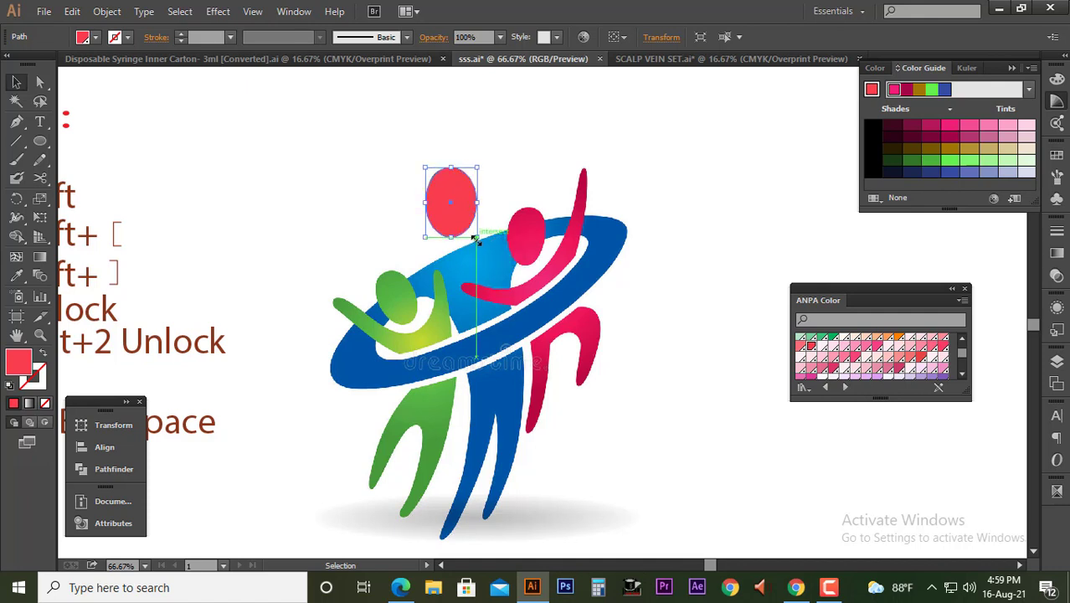
- Fill the head ellipse with the blue sampled from the figure's head
left_click(17, 275)
left_click(463, 270)
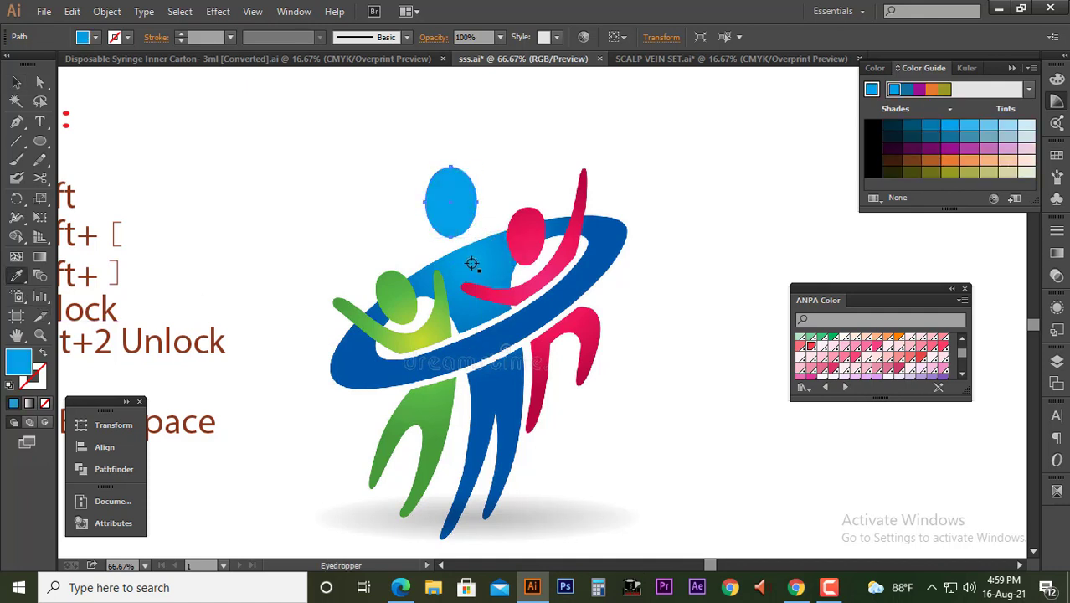
key("v")
left_click(488, 162)
left_click_drag(460, 191, 523, 204)
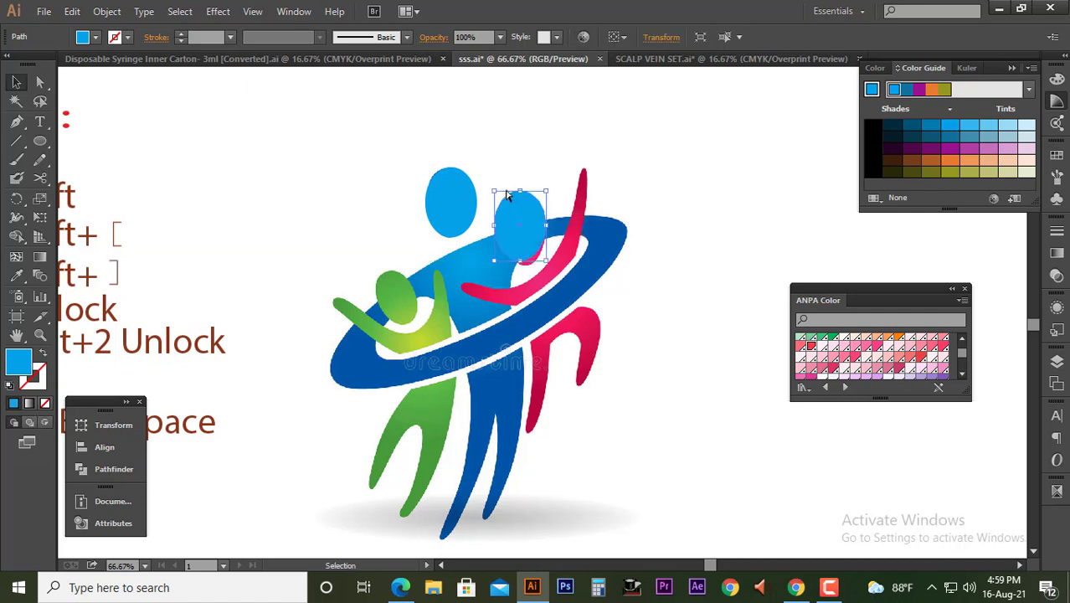
key("ctrl+z")
scroll(473, 203, "down", 1)
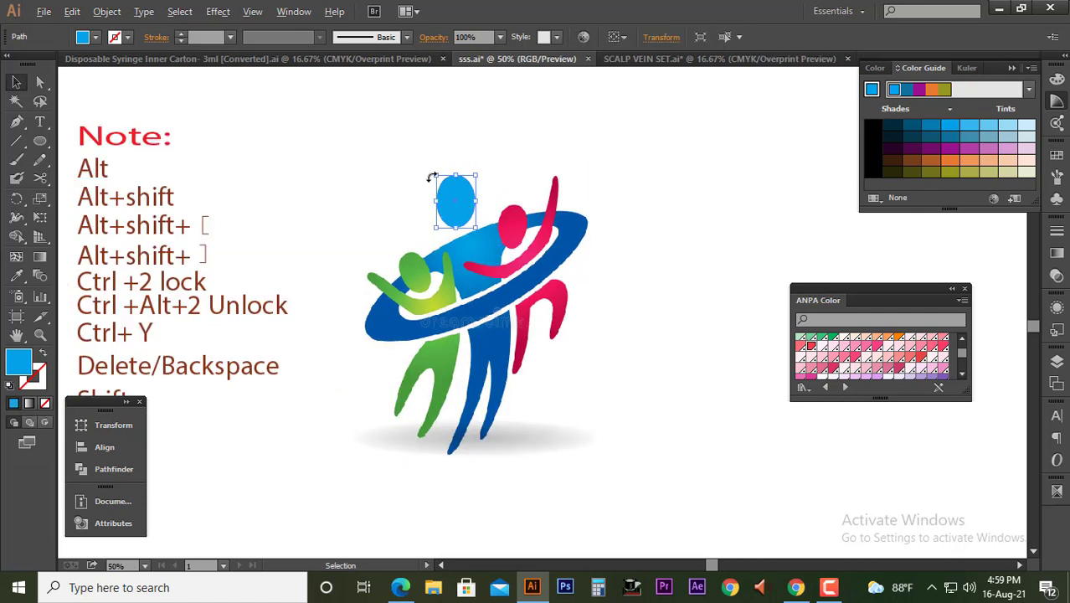
- Duplicate the blue ellipse onto the pink figure's head, stretching and nudging it to fit
key("alt")
mouse_move(450, 201)
left_mouse_down()
mouse_move(532, 252)
mouse_move(506, 225)
left_mouse_up()
scroll(527, 241, "up", 1)
scroll(507, 224, "up", 2)
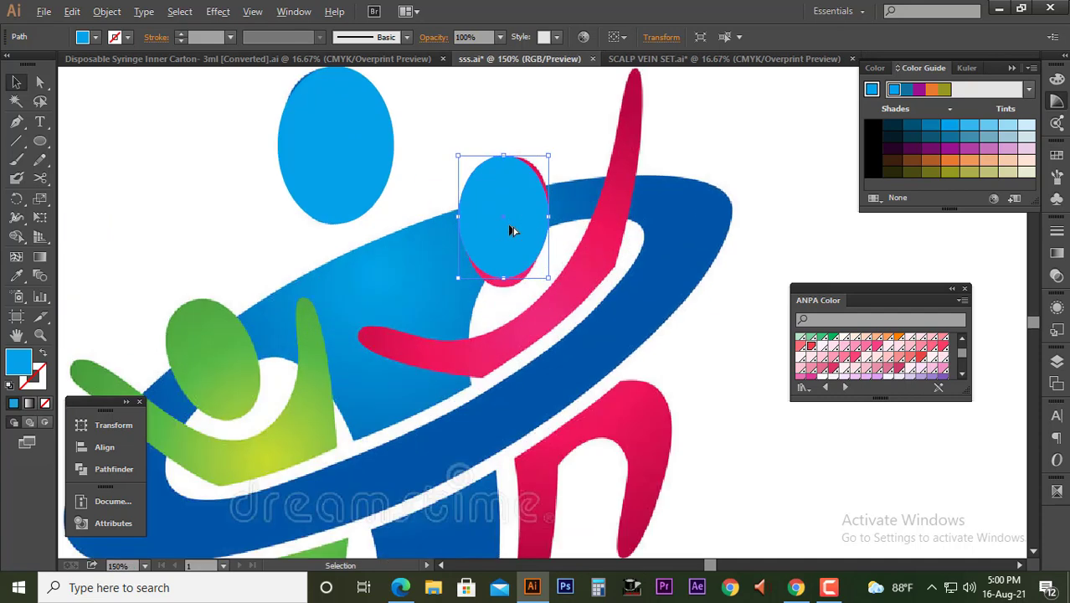
left_click_drag(547, 278, 547, 288)
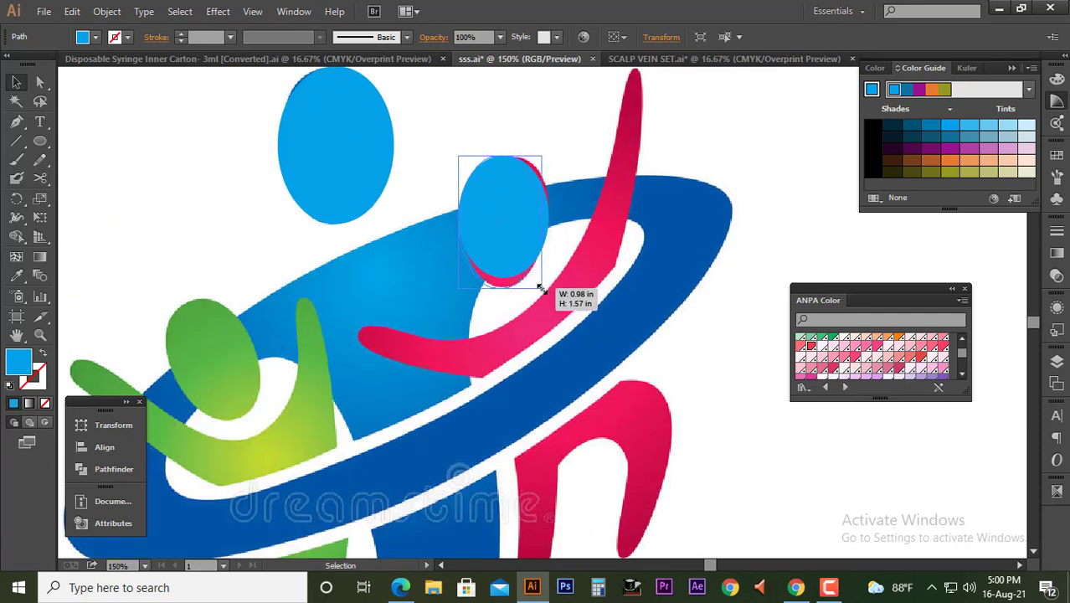
left_click_drag(517, 176, 523, 176)
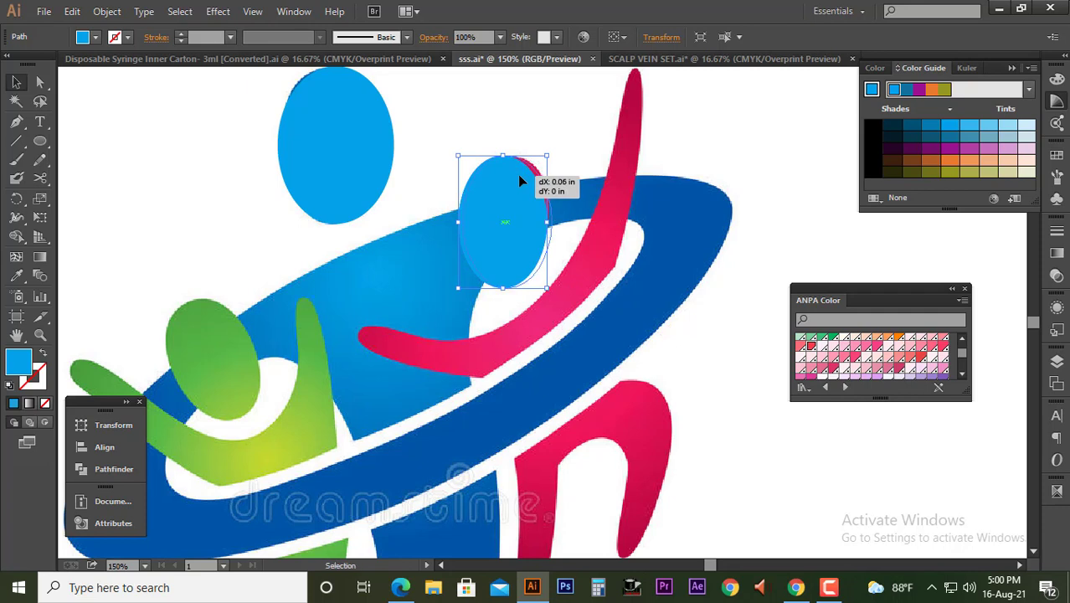
left_click(507, 123)
- Place a rotated, shrunken copy of the ellipse over the green figure's tilted head
scroll(512, 177, "down", 1)
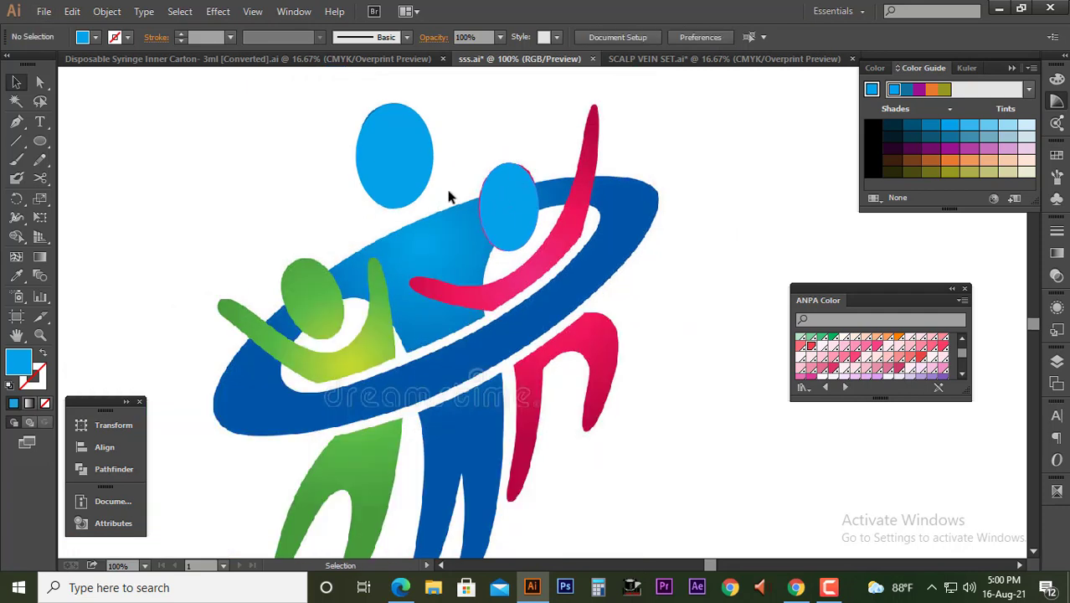
left_click_drag(536, 209, 289, 225)
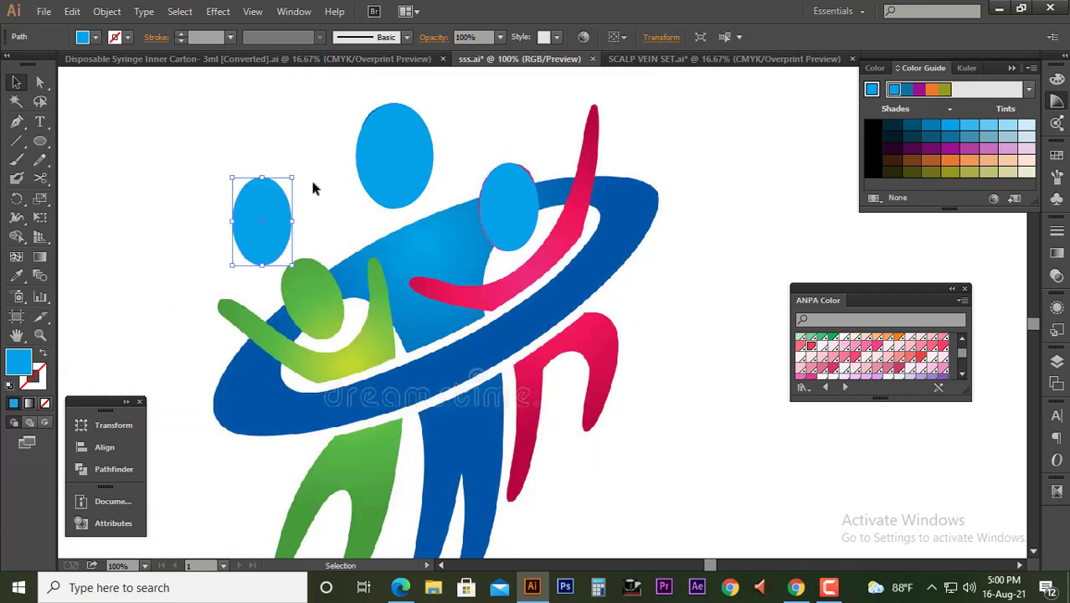
left_click_drag(296, 171, 252, 162)
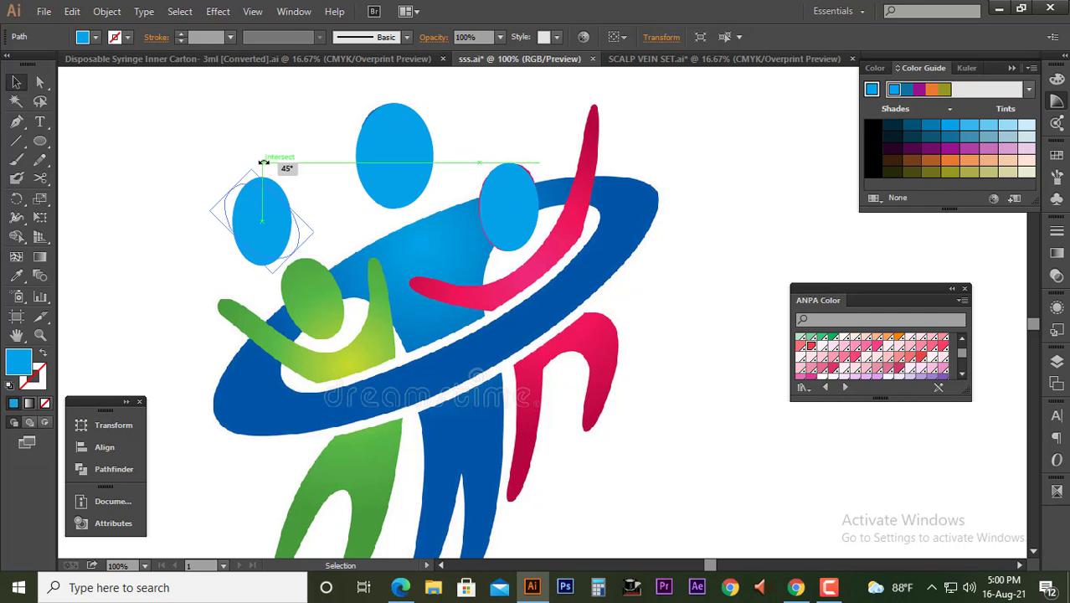
left_click_drag(270, 204, 329, 283)
key("ctrl+shift+a")
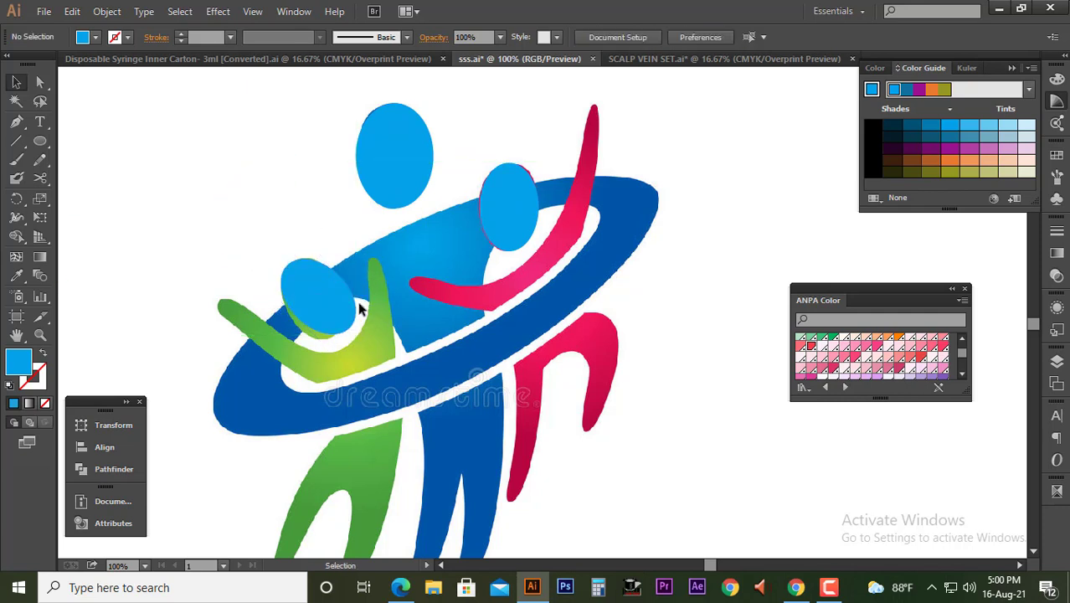
left_click(358, 306)
mouse_move(377, 307)
left_mouse_down()
mouse_move(371, 319)
mouse_move(310, 319)
left_mouse_up()
scroll(325, 297, "up", 1)
scroll(324, 309, "up", 1)
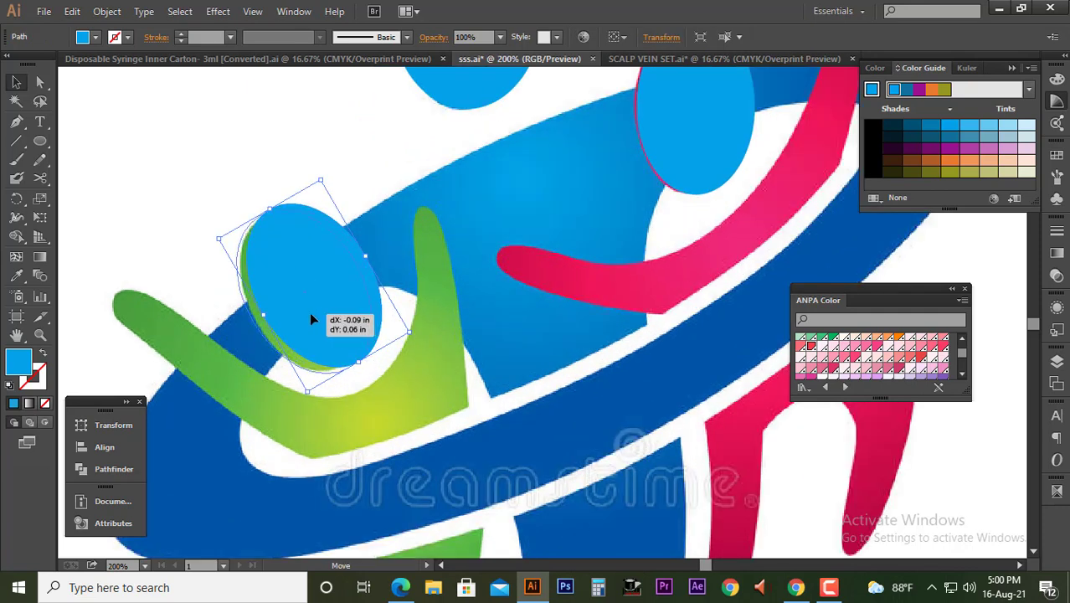
mouse_move(347, 369)
left_mouse_down()
mouse_move(341, 358)
mouse_move(343, 369)
left_mouse_up()
- Fill the tilted ellipse with the green figure's yellow-green
scroll(350, 283, "down", 1)
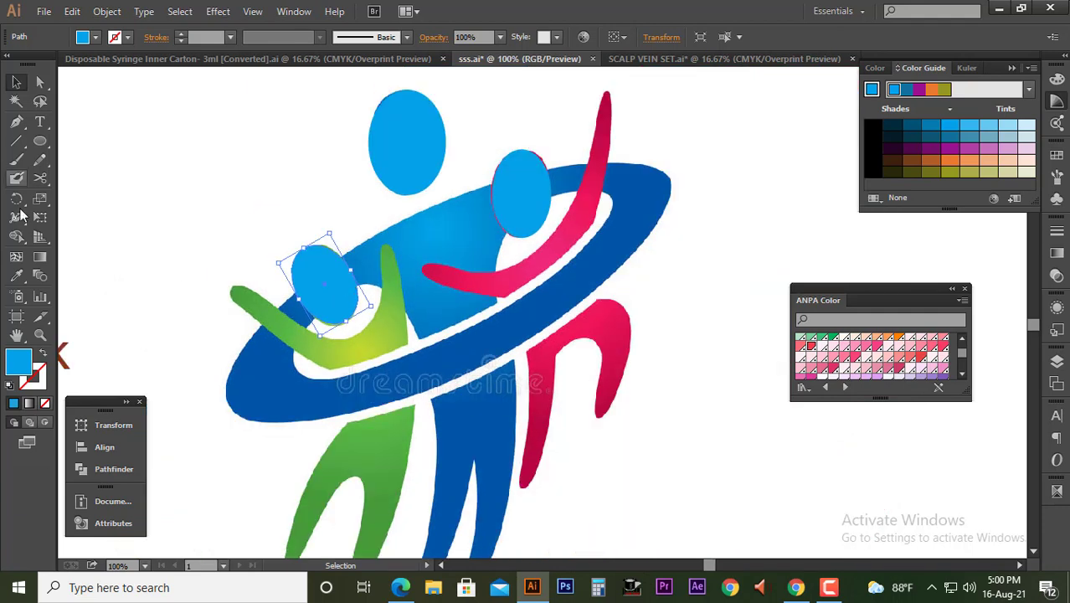
left_click(17, 277)
left_click(359, 357)
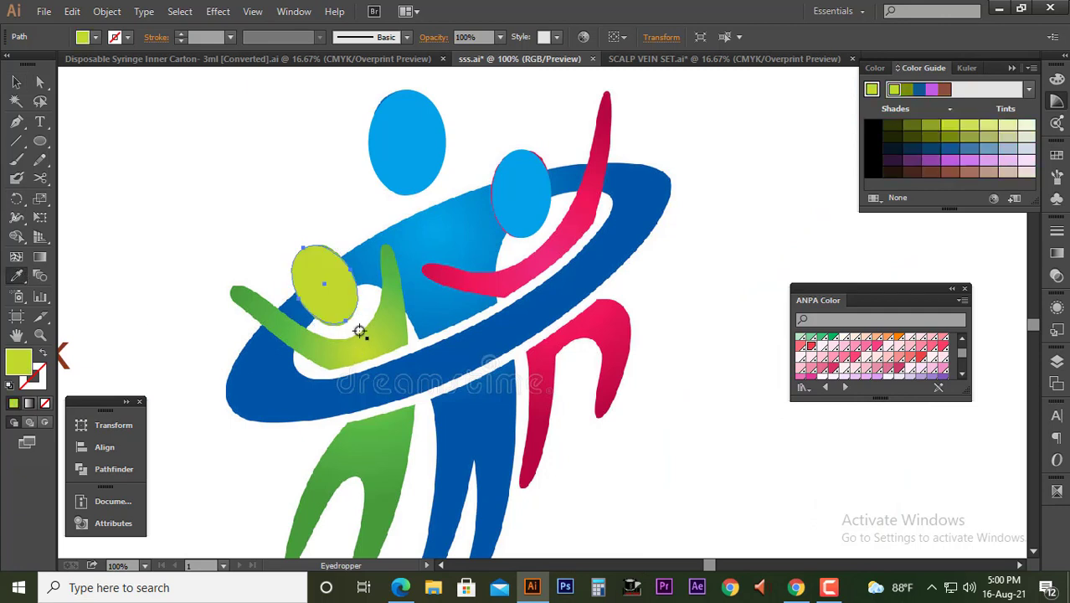
key("v")
left_click(316, 192)
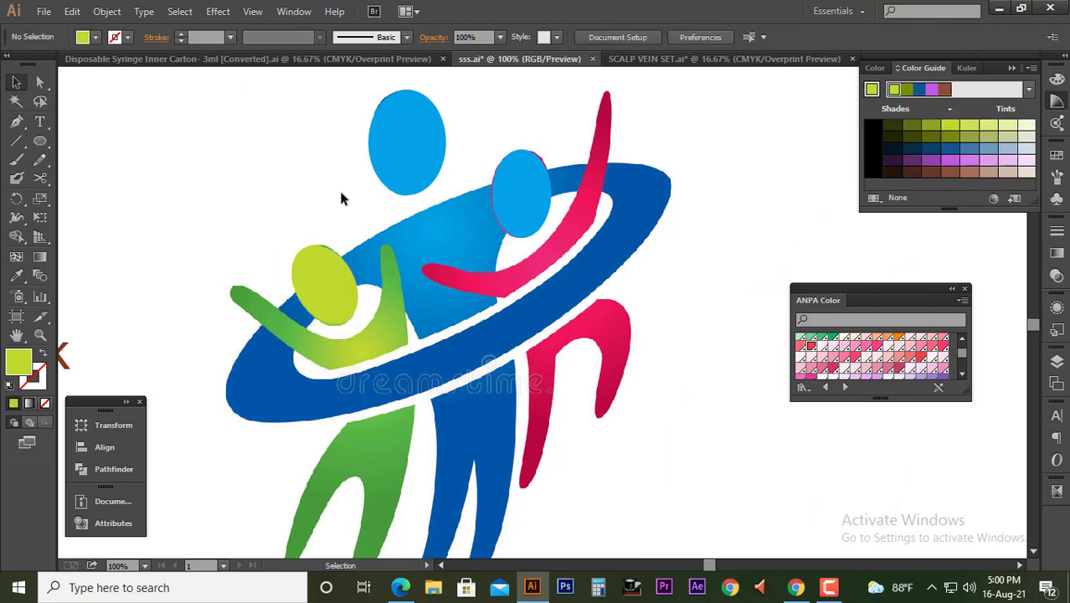
left_click(16, 122)
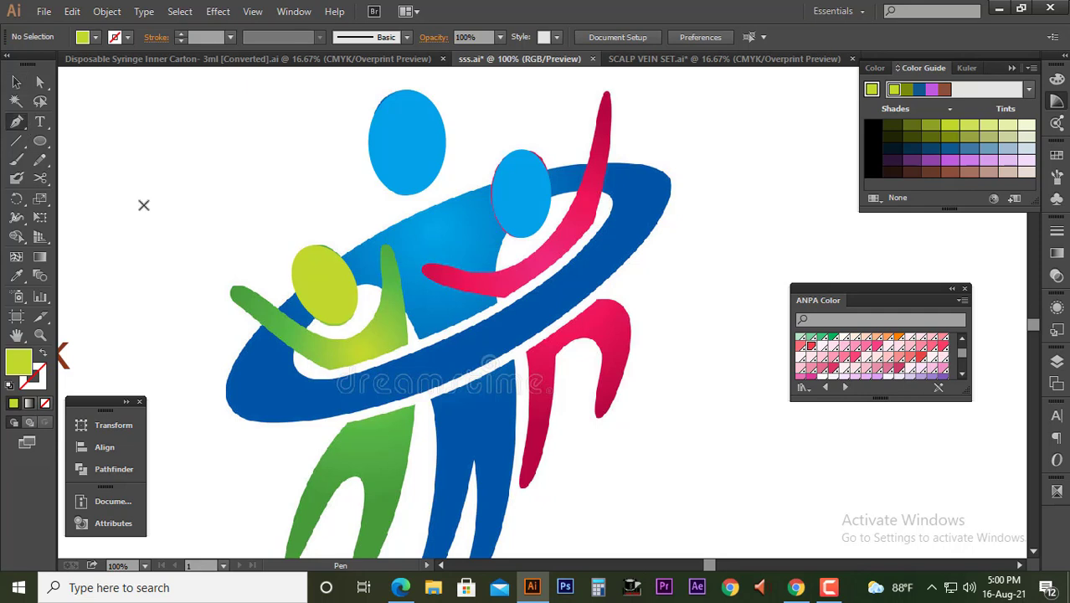
- Start an unfilled outline path at the blue figure's waist along the ring's edge
left_click(421, 346)
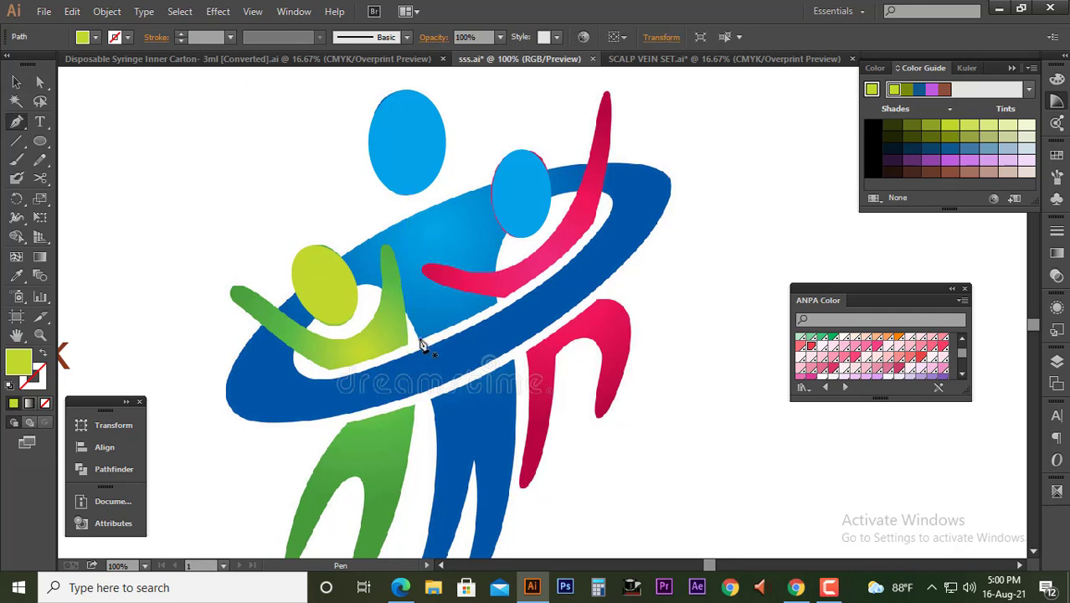
left_click(496, 308)
mouse_move(498, 310)
left_mouse_down()
mouse_move(539, 219)
mouse_move(6, 381)
left_mouse_up()
key("ctrl+plus")
left_click(44, 355)
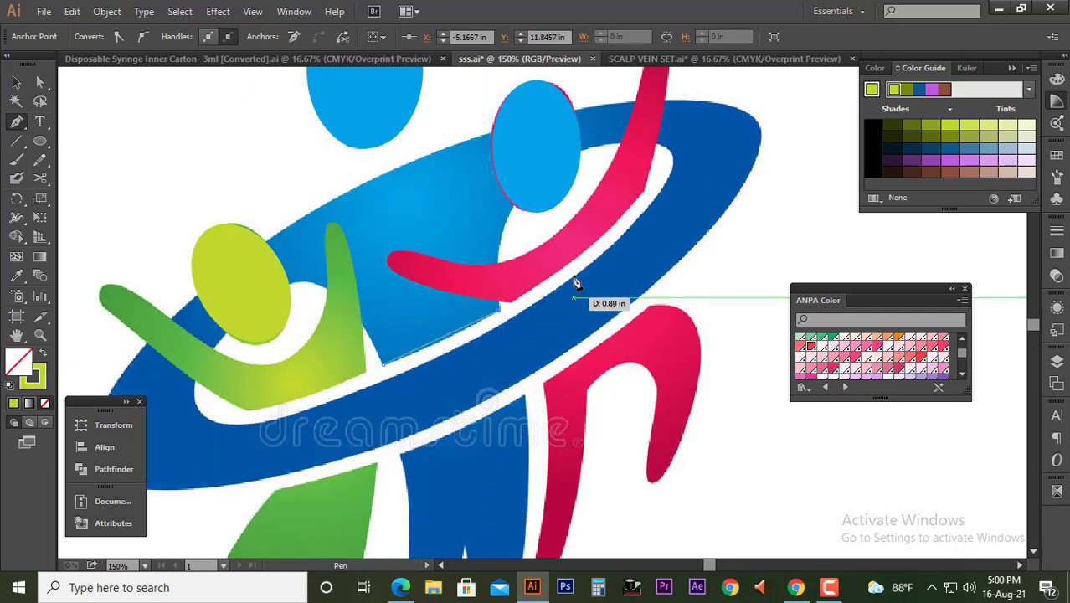
- Extend the path up the blue body's side, over the shoulder and around the pink arm
mouse_move(514, 214)
left_mouse_down()
mouse_move(517, 199)
mouse_move(624, 148)
left_mouse_up()
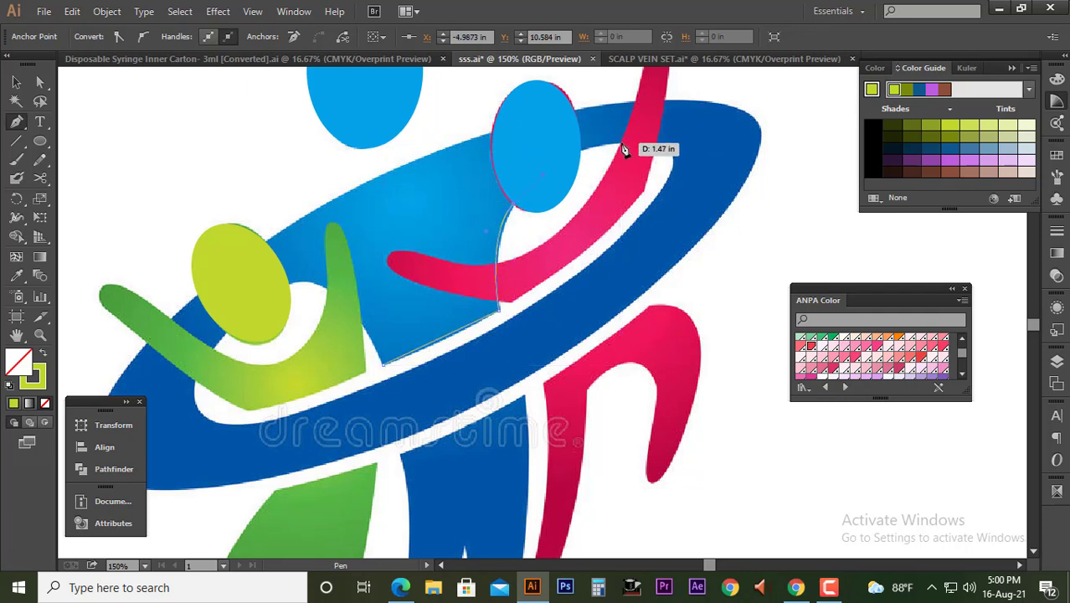
mouse_move(648, 152)
left_mouse_down()
mouse_move(634, 144)
mouse_move(653, 149)
left_mouse_up()
left_click_drag(641, 144, 675, 152)
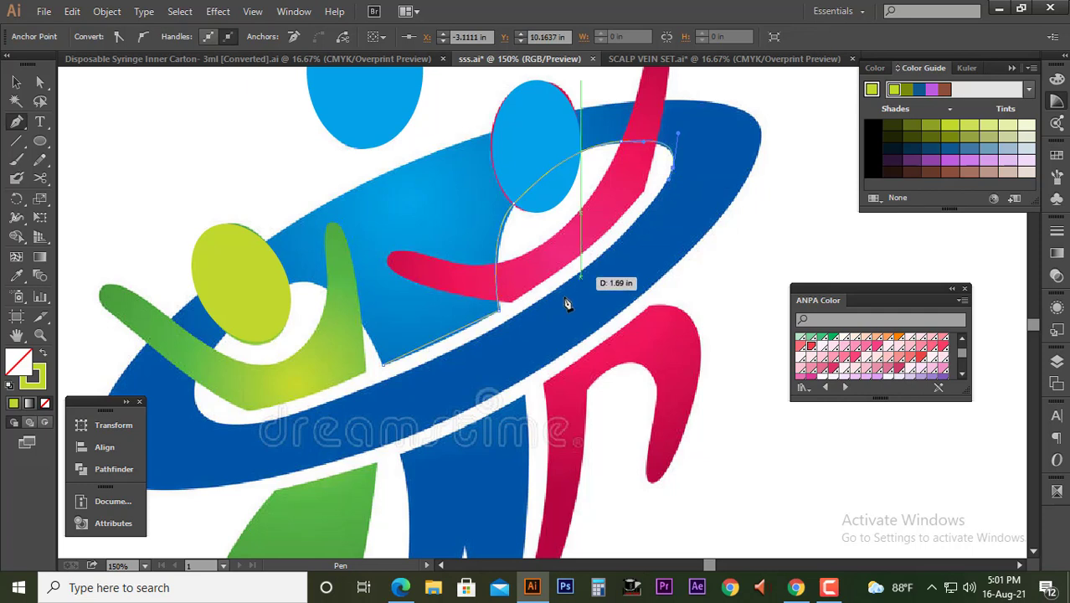
left_click_drag(501, 323, 399, 369)
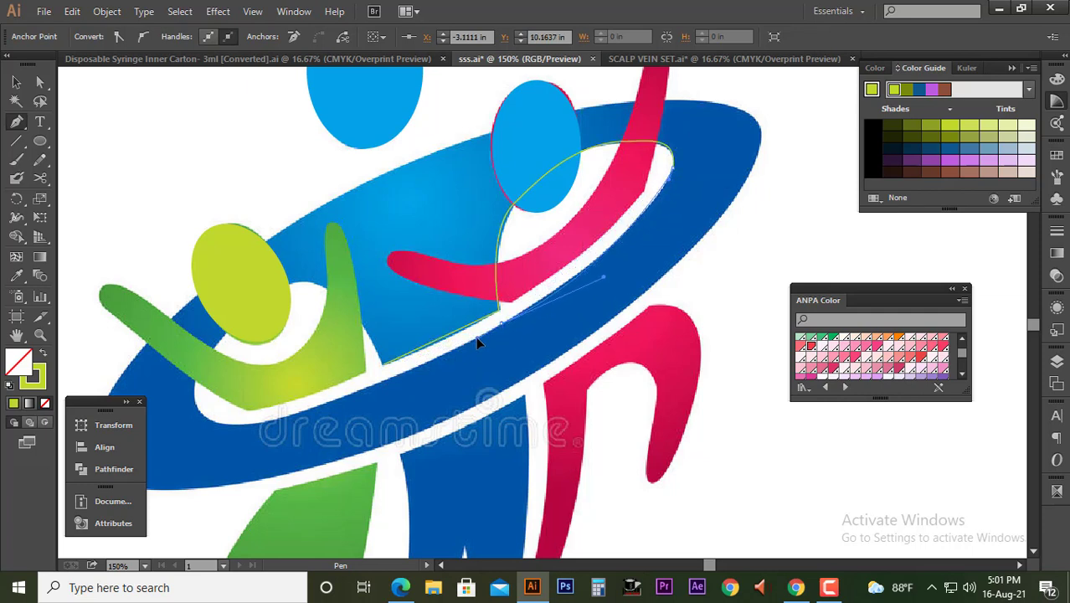
left_click_drag(477, 343, 289, 416)
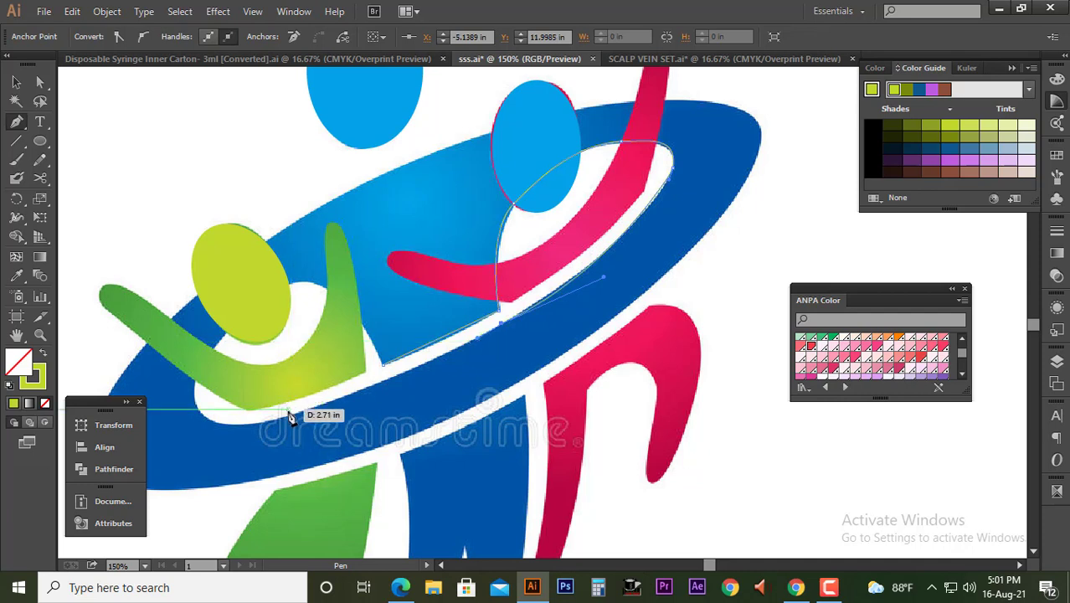
scroll(297, 417, "up", 1)
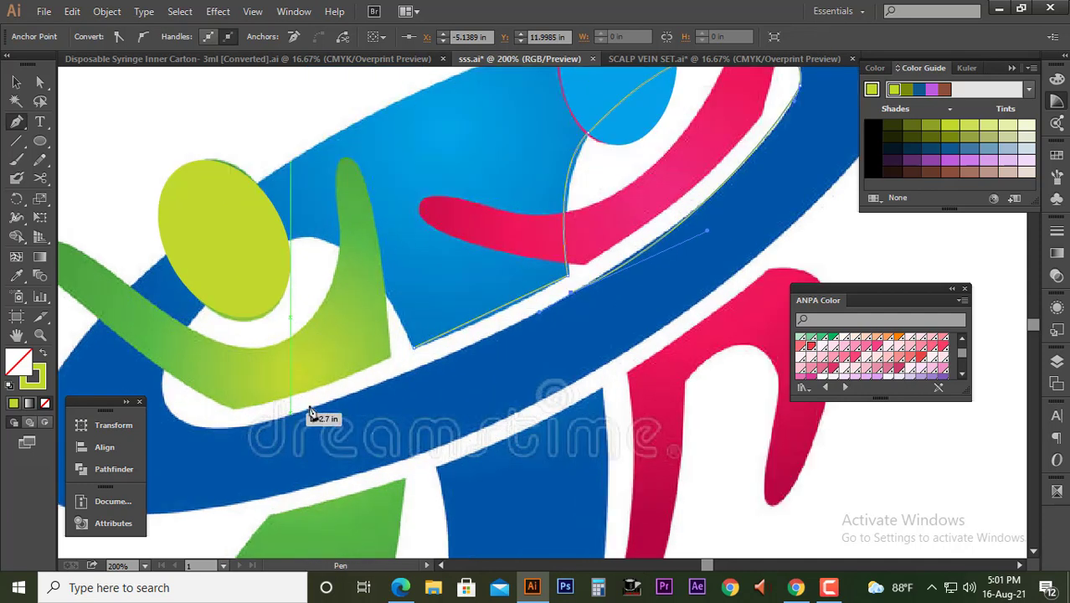
scroll(377, 369, "down", 1)
scroll(377, 369, "left", 1)
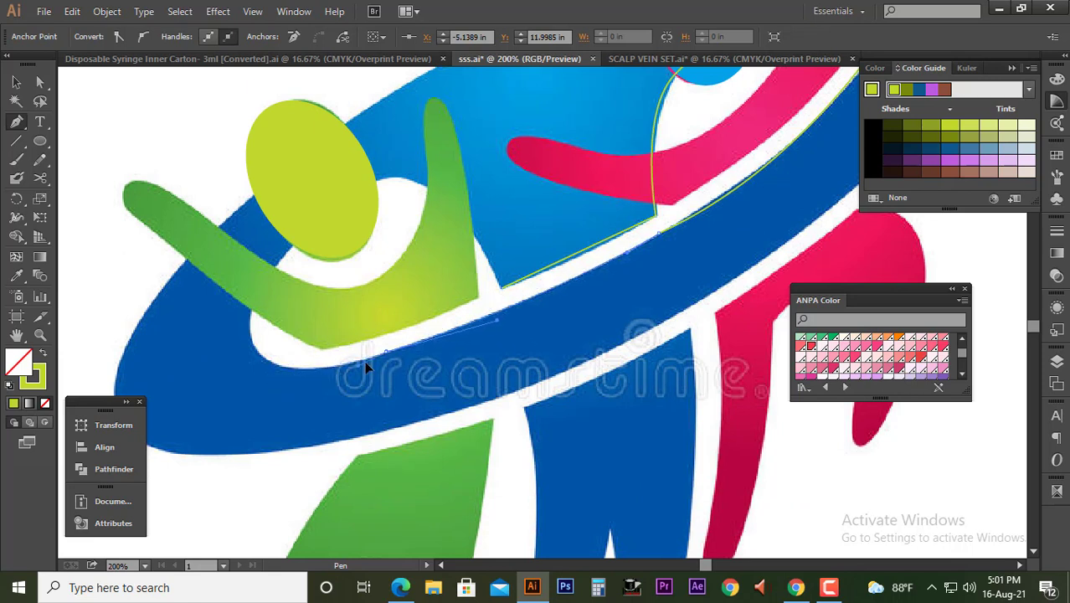
- Add anchors from the green figure's waist to the green head's edge with a sharp turn
mouse_move(371, 354)
left_mouse_down()
mouse_move(253, 339)
mouse_move(228, 267)
left_mouse_up()
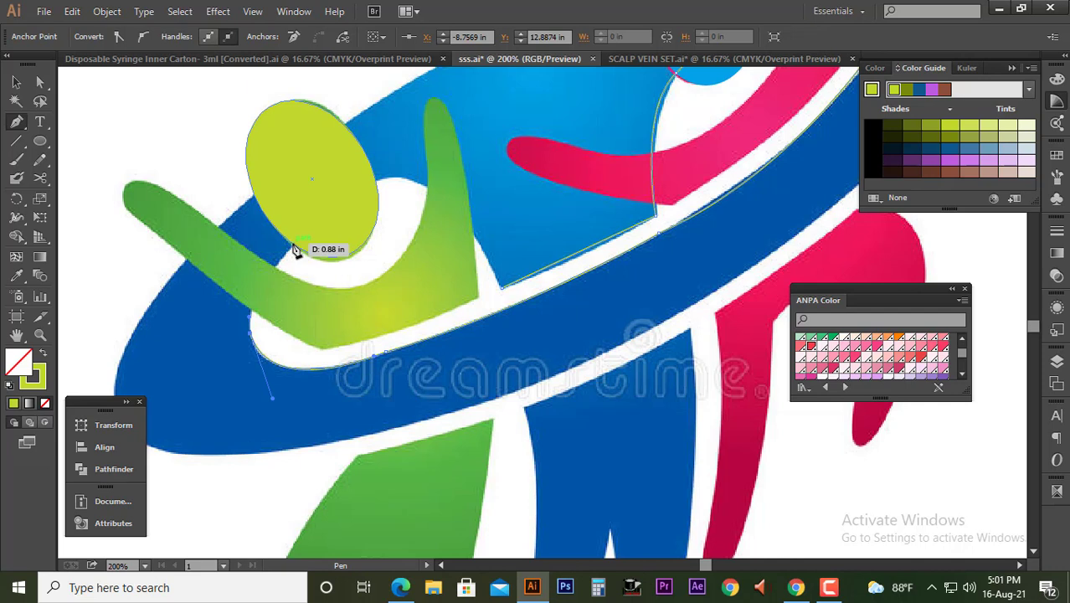
scroll(275, 276, "up", 1)
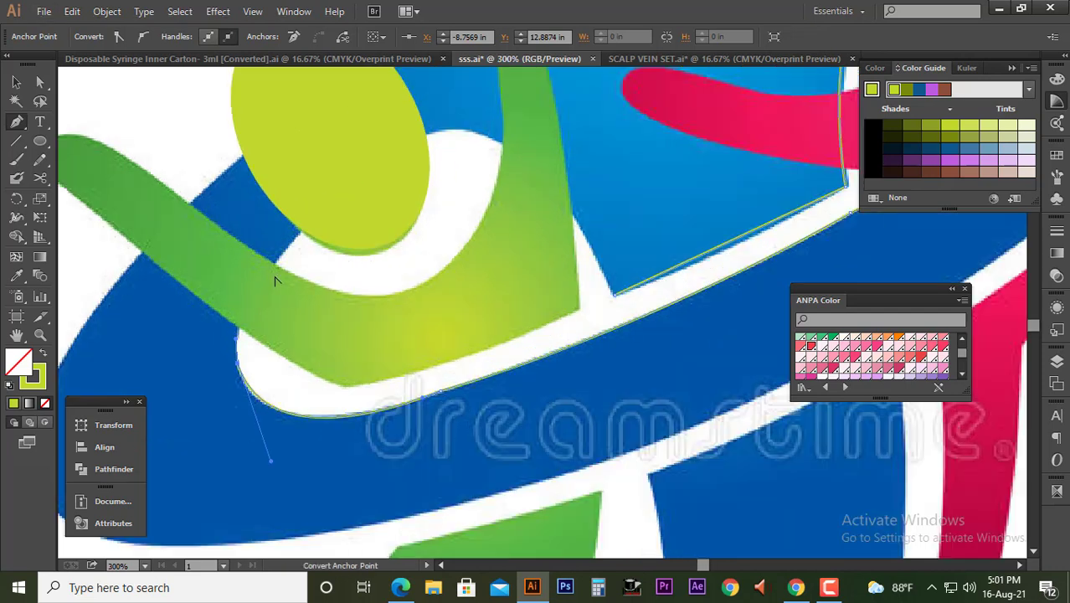
left_click_drag(302, 229, 379, 169)
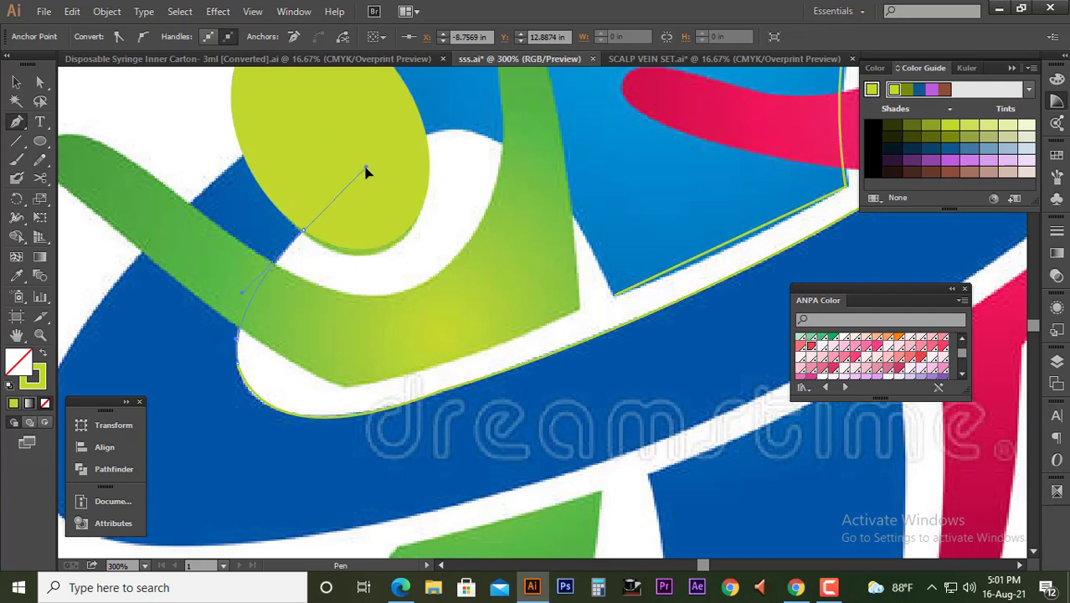
left_click(302, 221)
left_click_drag(334, 219, 277, 246)
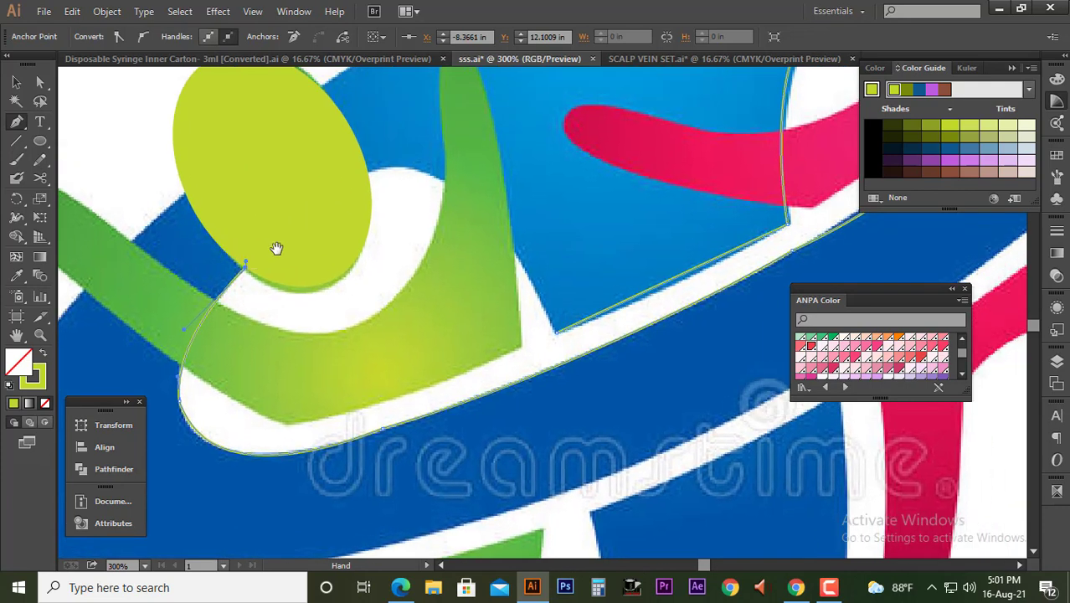
- Curve the path down to the corner where the blue shape meets the white ring
left_click_drag(444, 184, 536, 254)
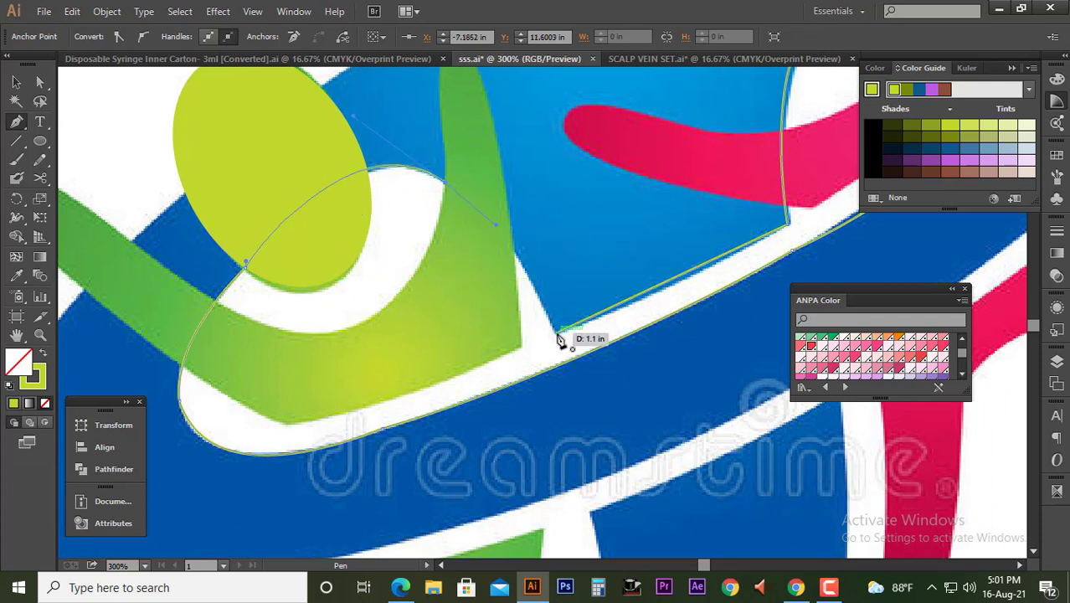
scroll(537, 278, "down", 1)
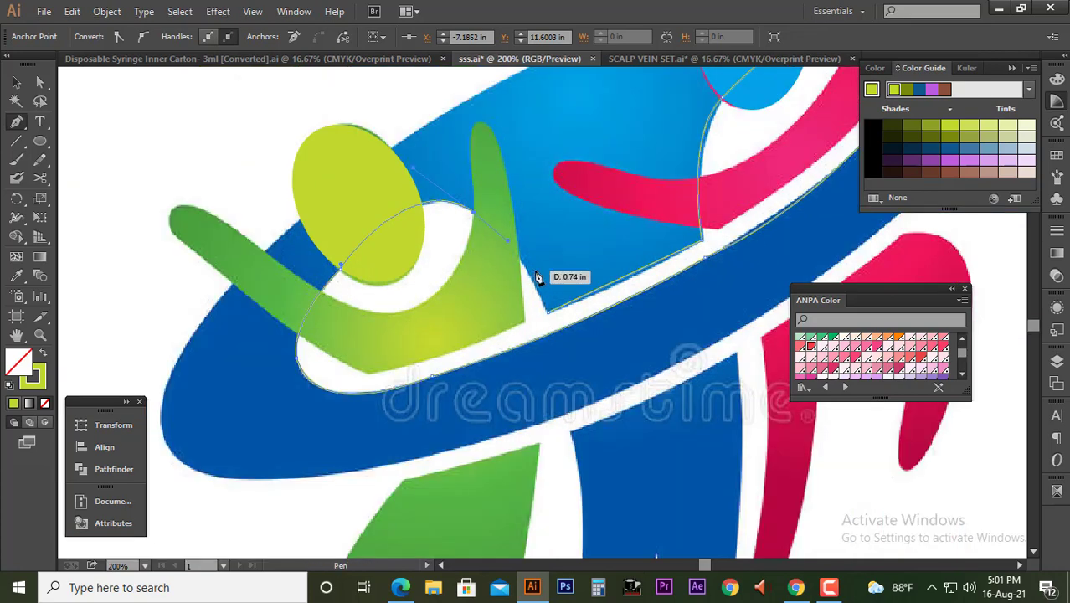
mouse_move(564, 269)
left_mouse_down()
mouse_move(507, 349)
mouse_move(502, 332)
left_mouse_up()
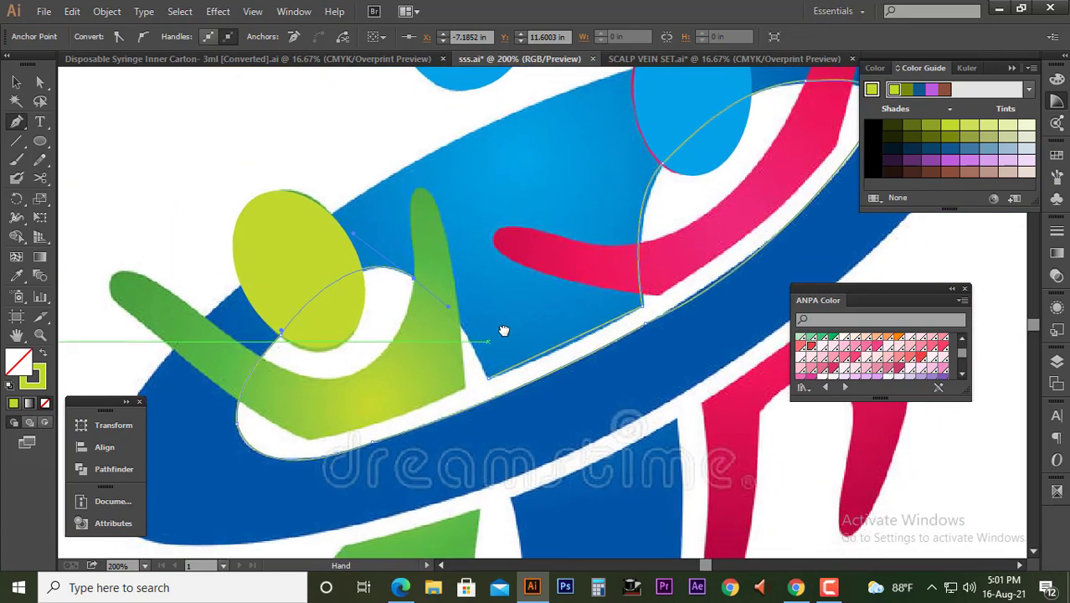
scroll(502, 368, "up", 2)
left_click_drag(494, 390, 488, 382)
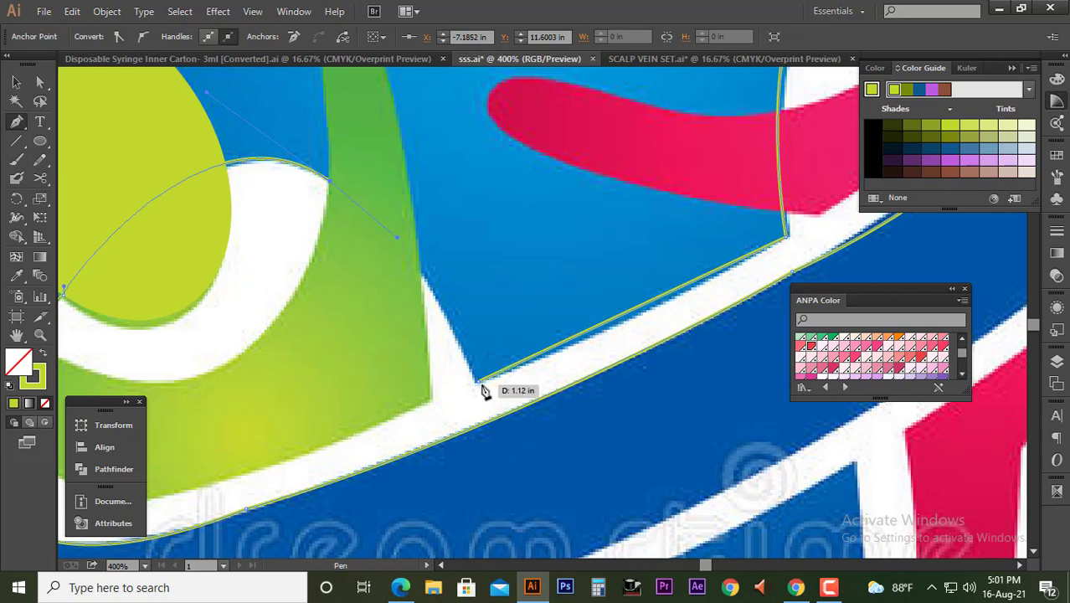
key("v")
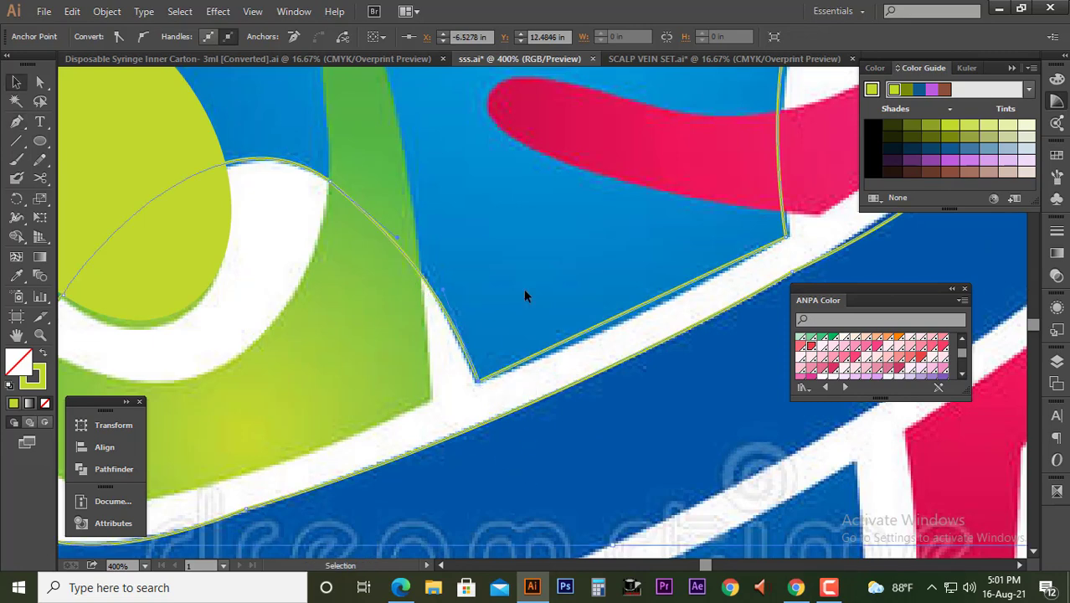
scroll(523, 288, "down", 1)
scroll(524, 288, "down", 2)
- Nudge the blue shape's lower segment slightly down using Direct Selection
left_click_drag(518, 269, 475, 322)
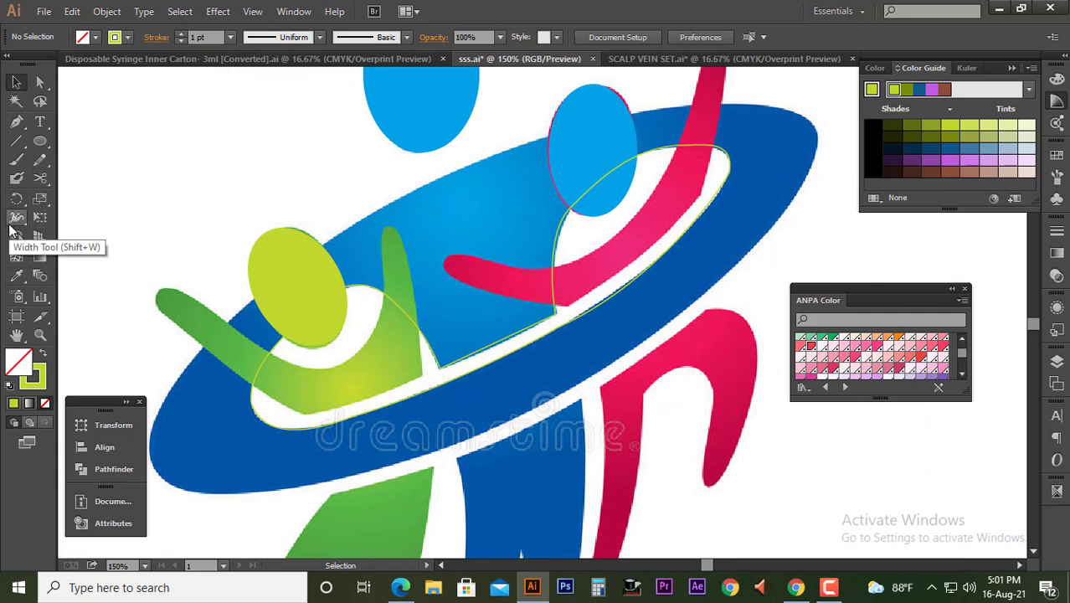
key("a")
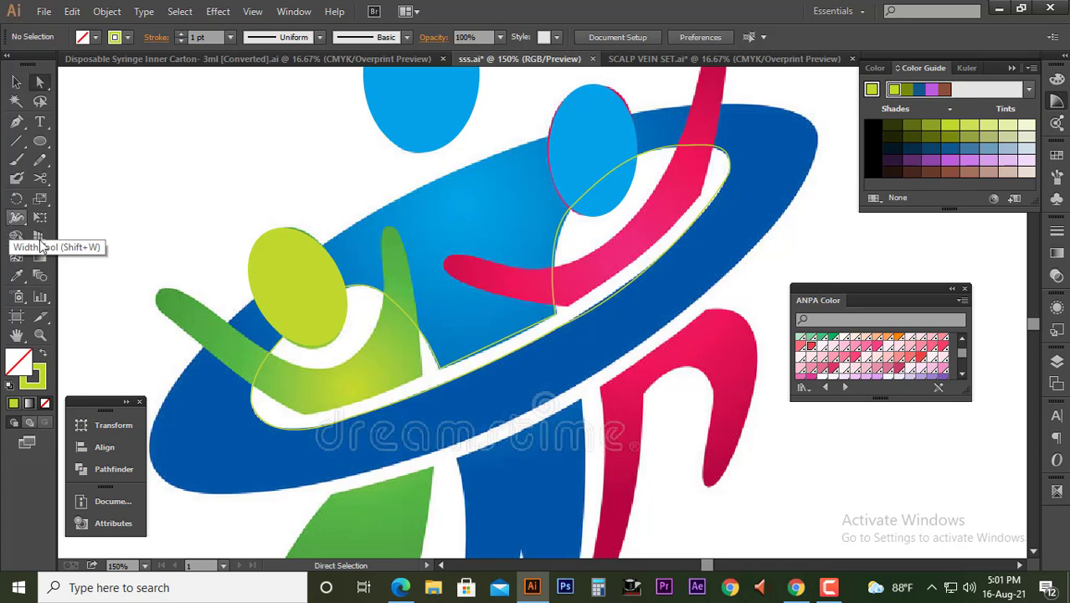
scroll(494, 335, "up", 3)
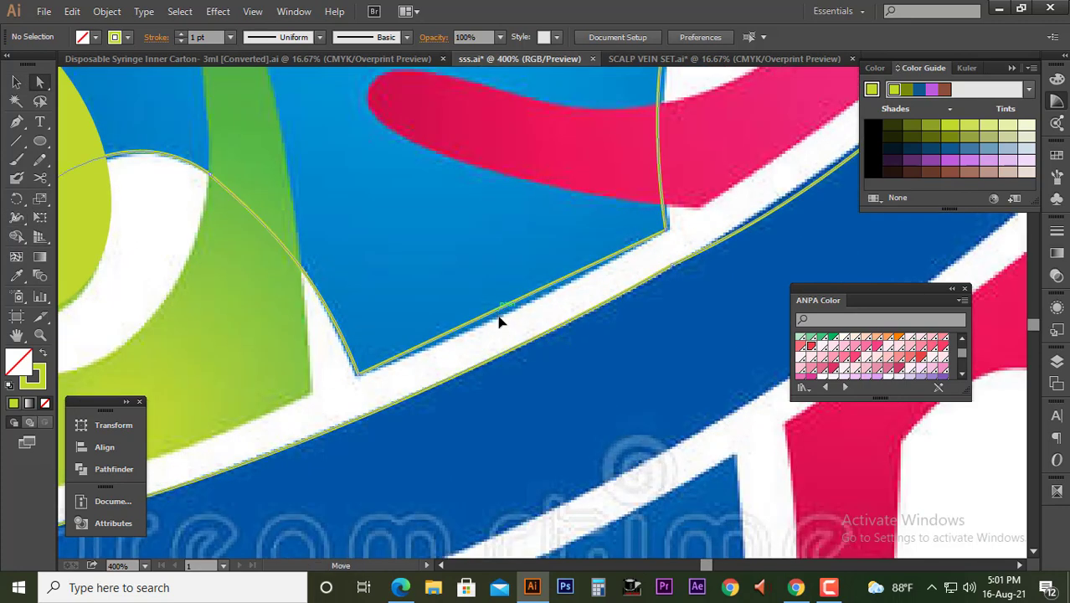
left_click_drag(499, 321, 499, 320)
- Begin a new pen path at the green arm, curving along the ring's top edge
scroll(467, 282, "down", 3)
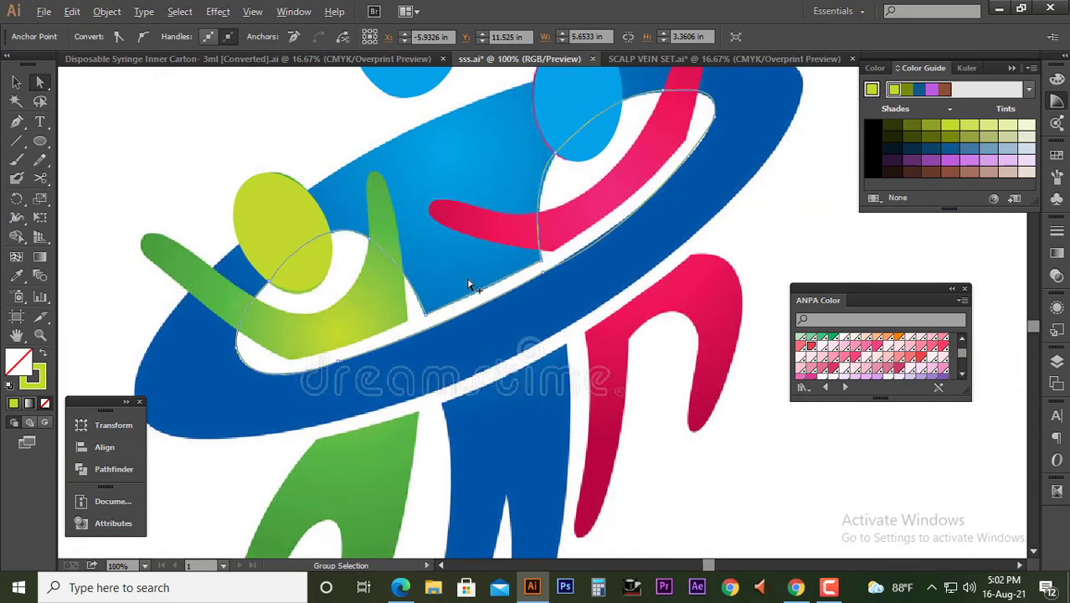
scroll(467, 282, "down", 3)
left_click(59, 261)
left_click(17, 122)
scroll(284, 299, "up", 1)
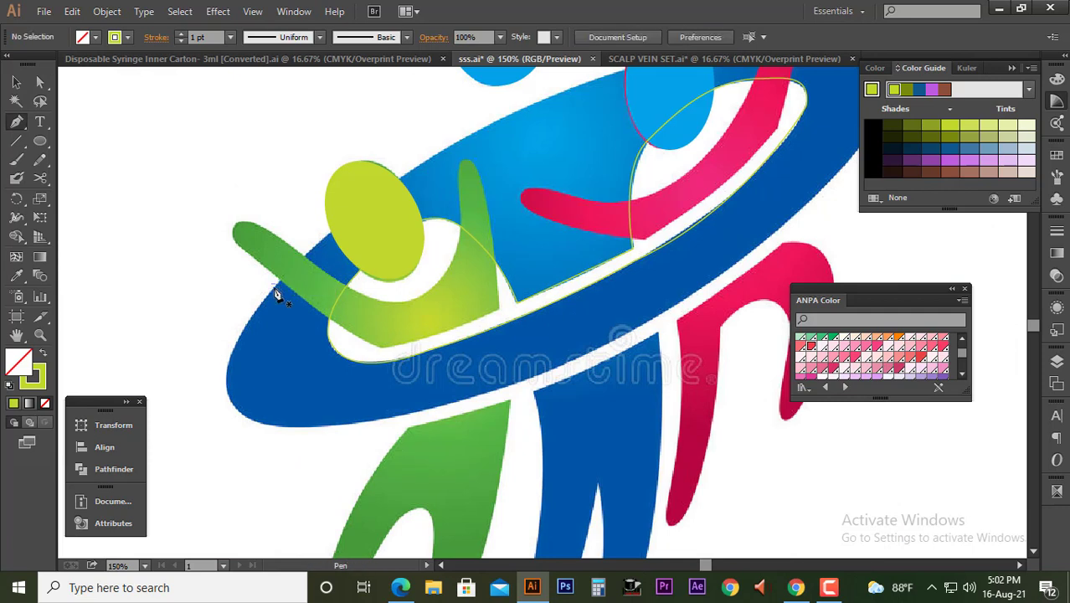
scroll(276, 294, "up", 1)
left_click_drag(265, 295, 449, 147)
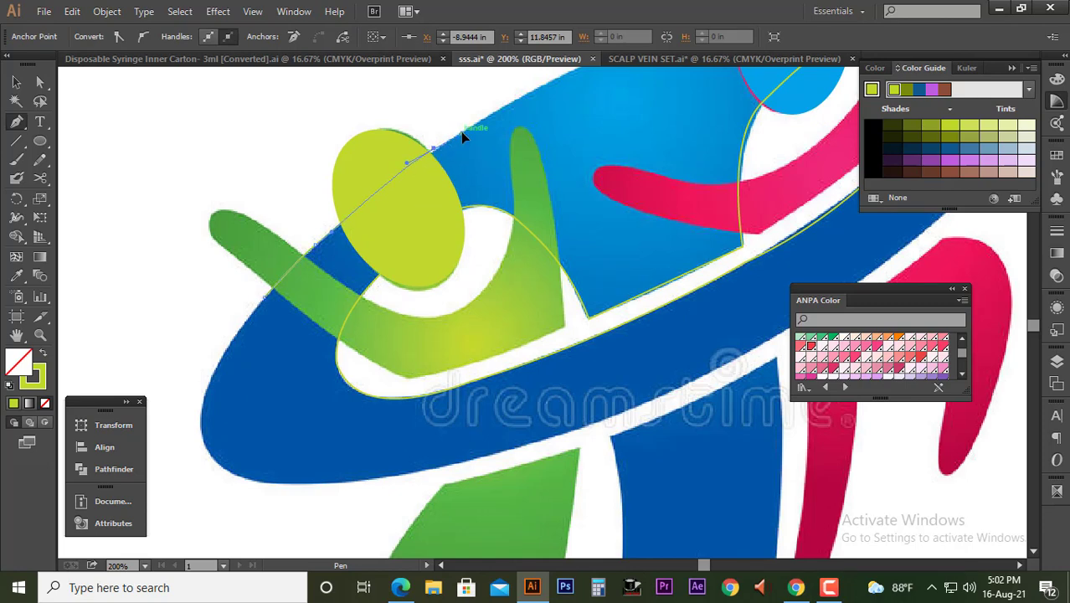
scroll(461, 131, "down", 1)
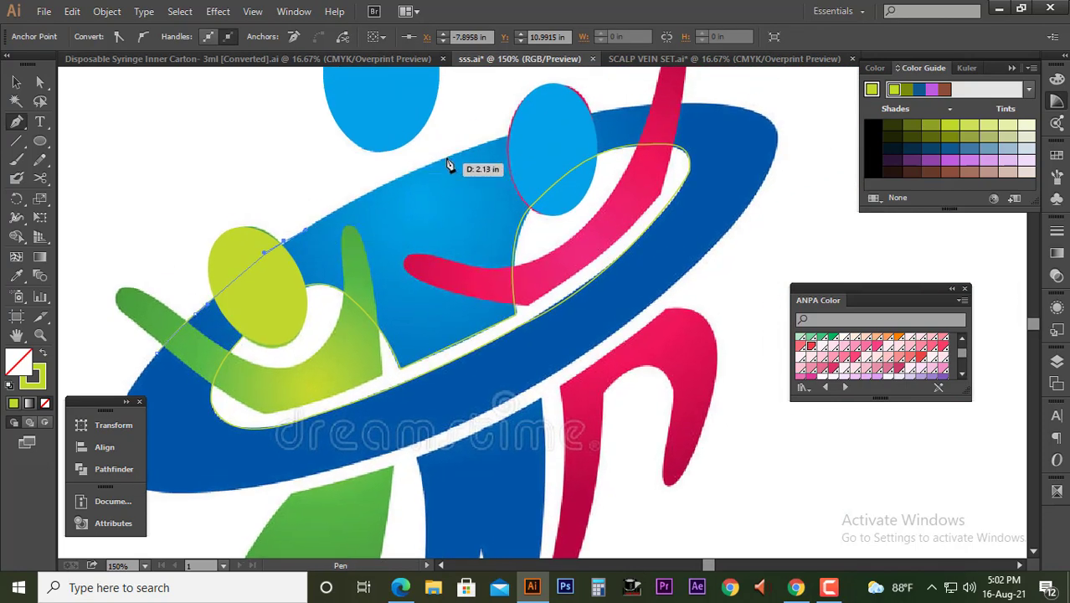
- Trace the ring's upper edge, right end, lower edge and left end with smooth anchors
mouse_move(436, 193)
left_mouse_down()
mouse_move(452, 159)
mouse_move(670, 105)
mouse_move(730, 104)
left_mouse_up()
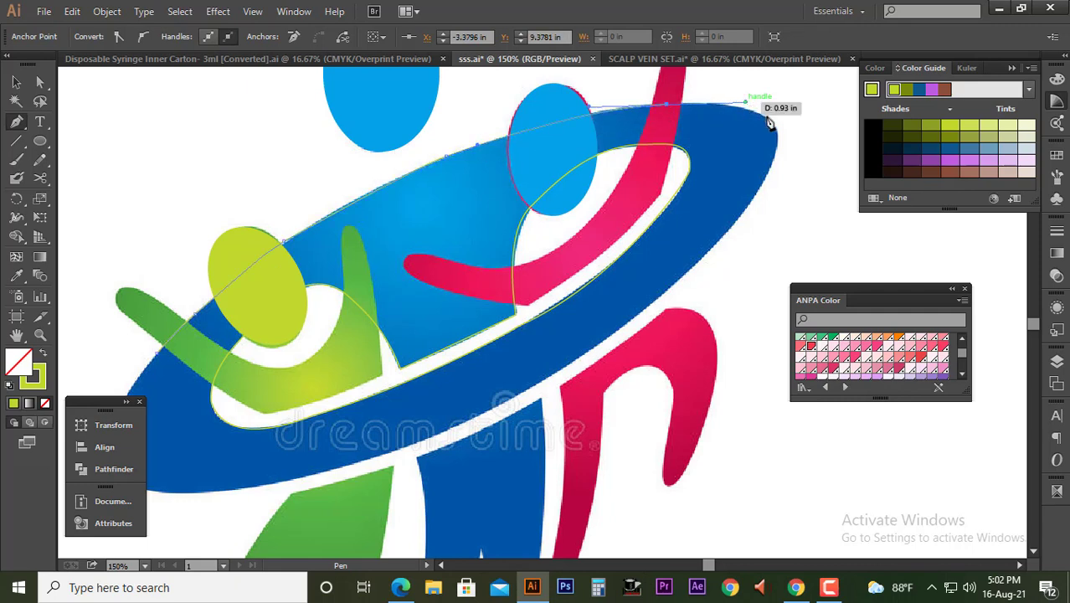
left_click_drag(777, 134, 776, 152)
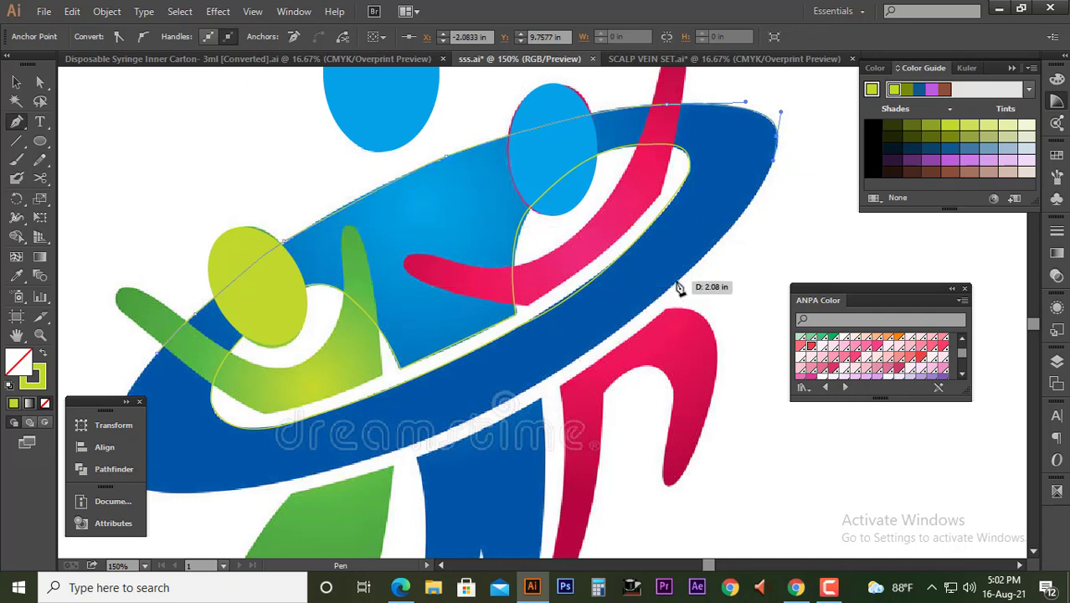
mouse_move(676, 281)
left_mouse_down()
mouse_move(601, 333)
mouse_move(659, 318)
left_mouse_up()
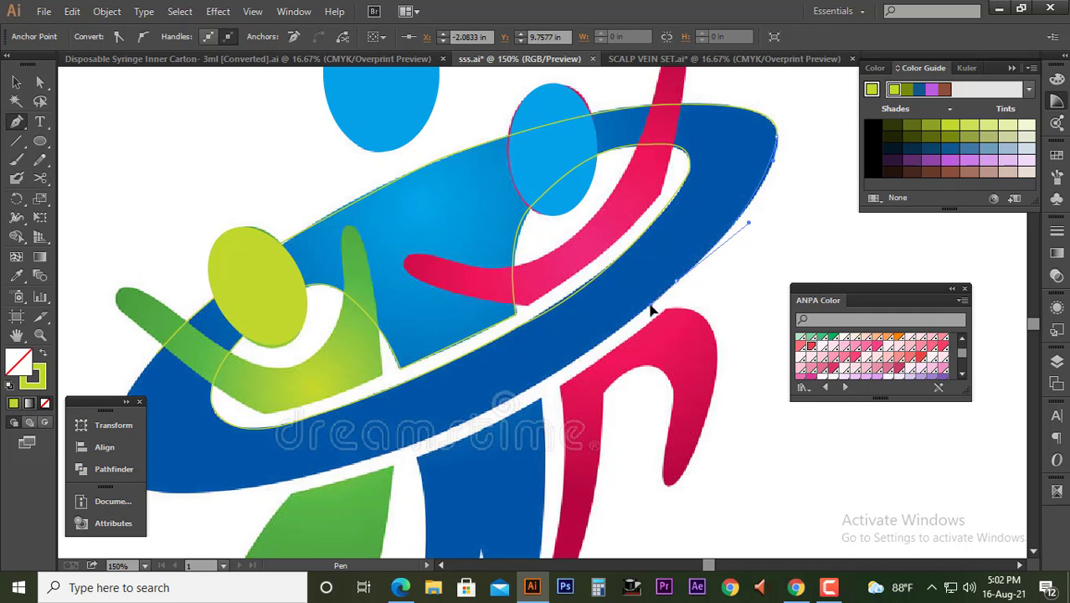
scroll(599, 335, "down", 2)
scroll(602, 318, "left", 2)
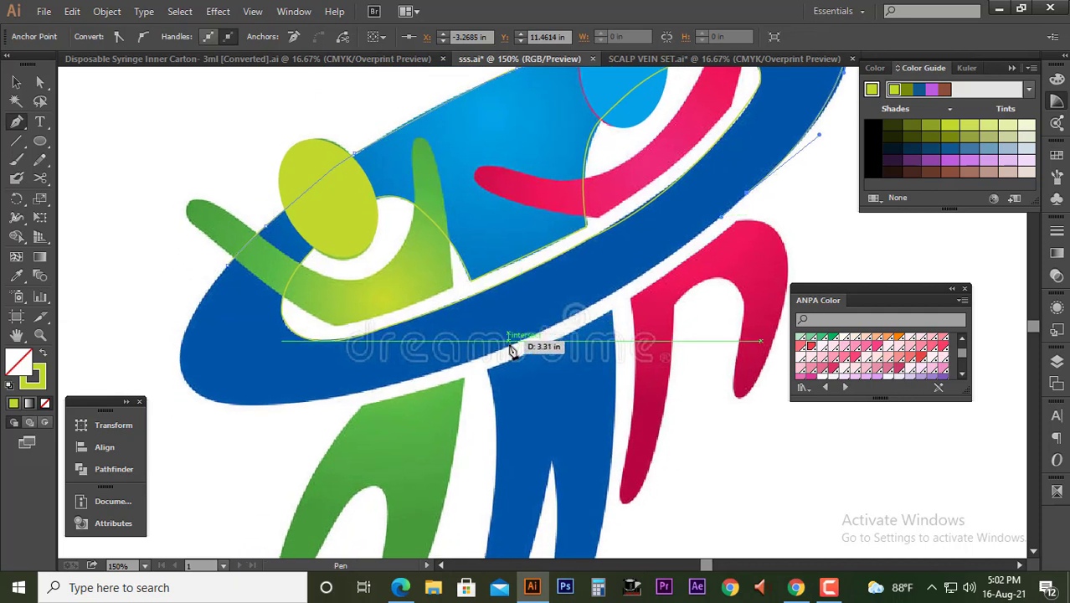
mouse_move(510, 348)
left_mouse_down()
mouse_move(432, 375)
mouse_move(484, 363)
left_mouse_up()
mouse_move(324, 409)
left_mouse_down()
mouse_move(169, 411)
mouse_move(234, 411)
mouse_move(178, 323)
left_mouse_up()
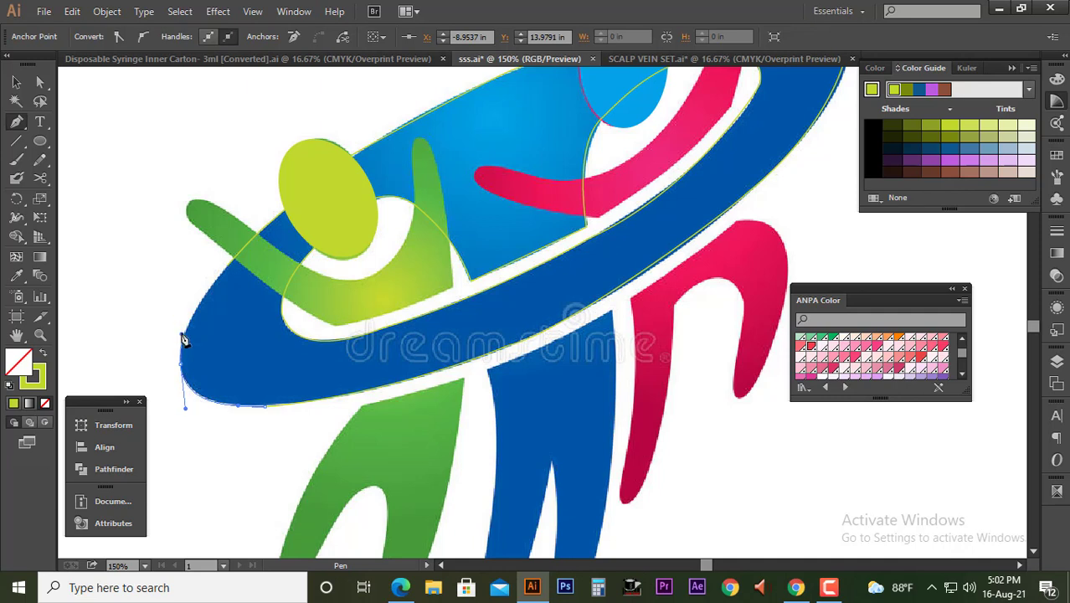
mouse_move(230, 266)
left_mouse_down()
mouse_move(266, 241)
mouse_move(266, 223)
left_mouse_up()
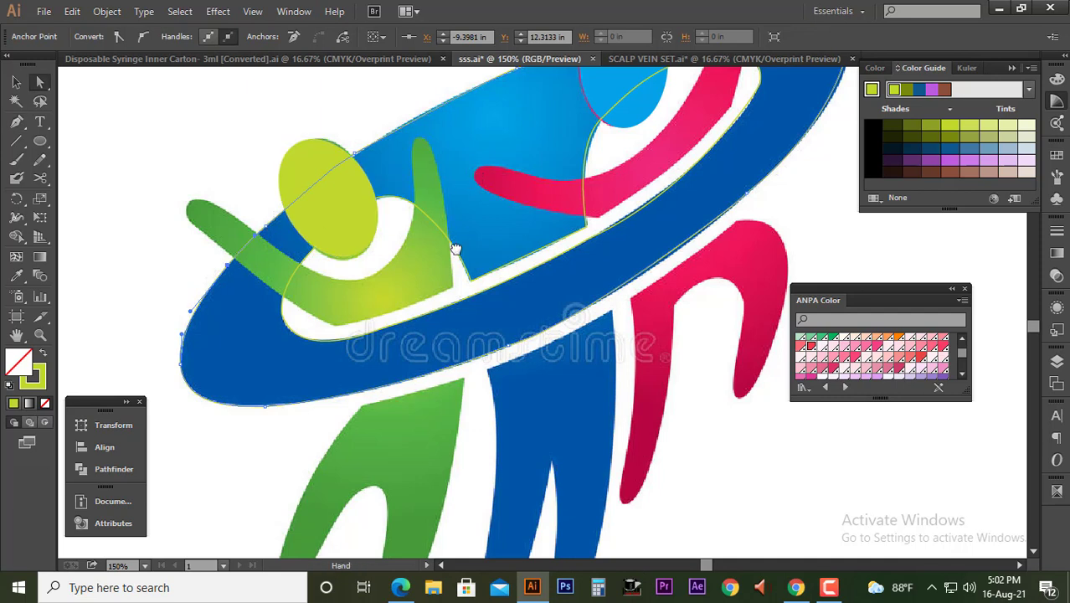
left_click_drag(455, 248, 428, 341)
- Start a new path outlining the green figure's outstretched arm with corner anchors
key("v")
left_click(342, 180)
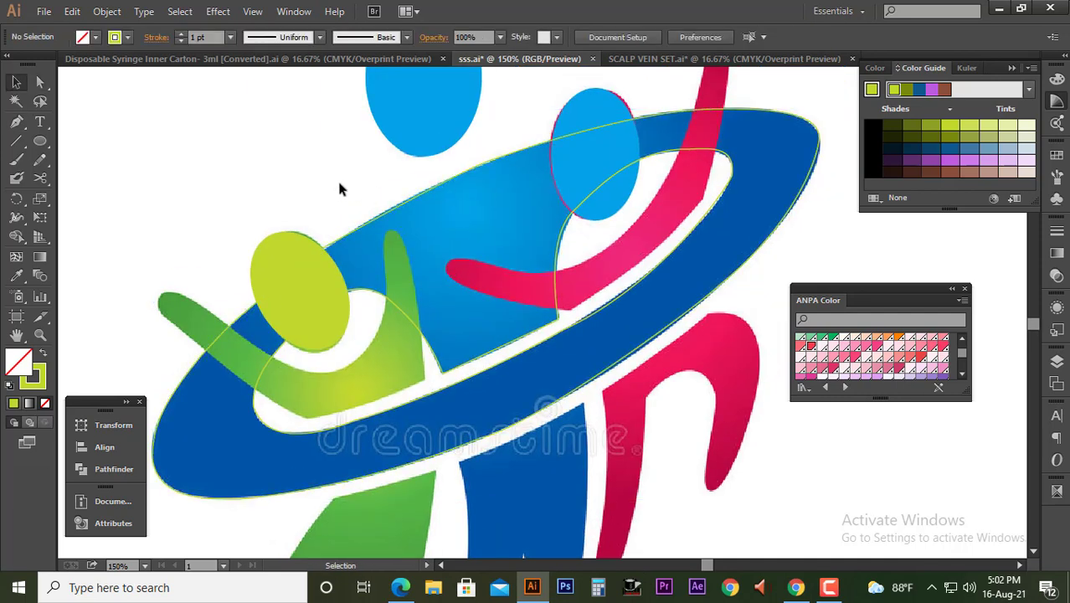
left_click(15, 121)
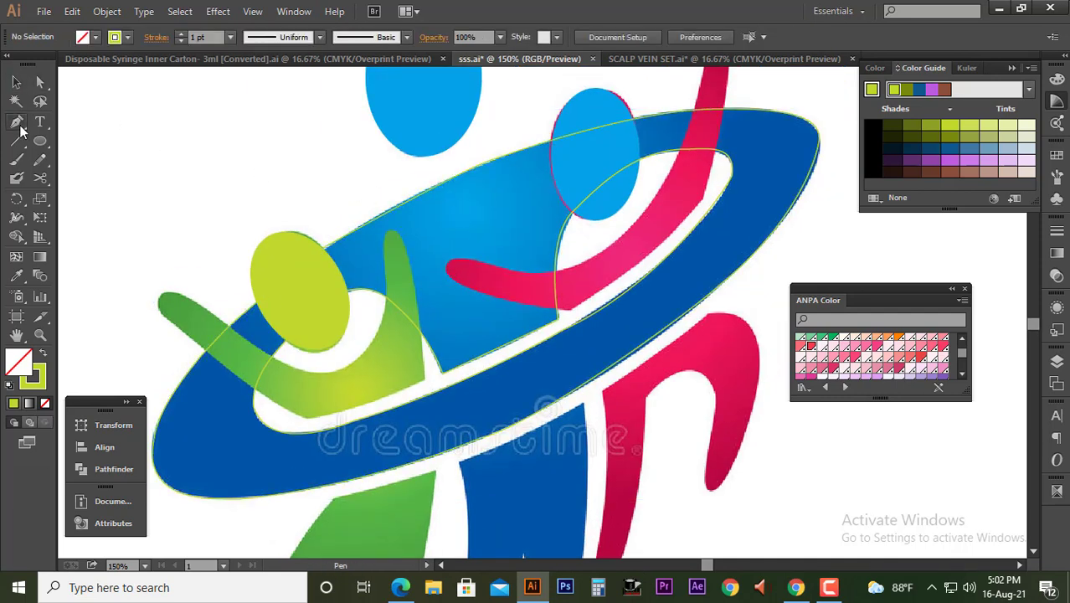
key("alt")
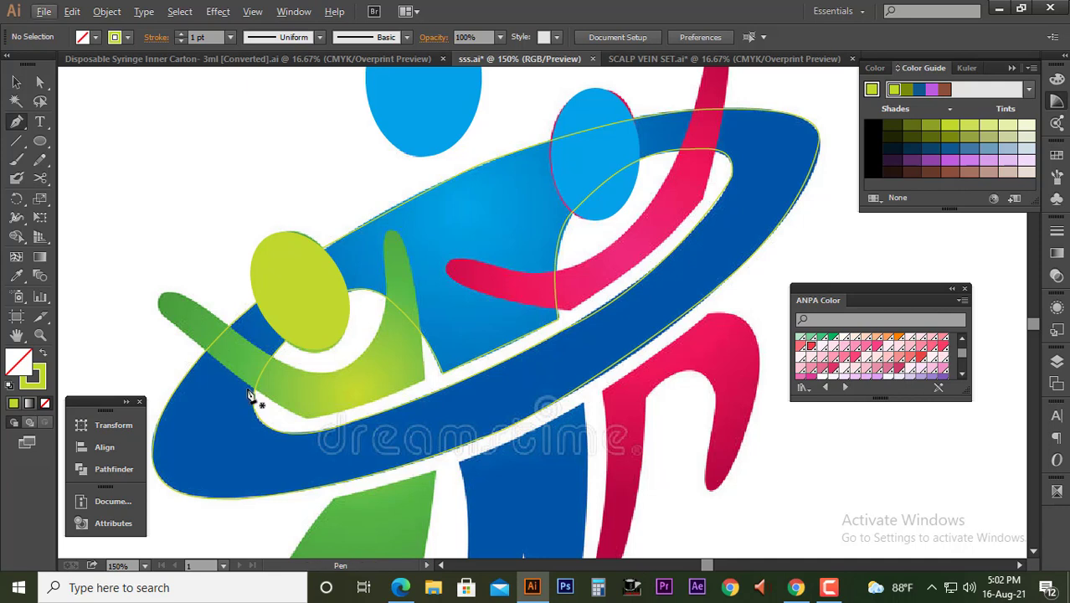
left_click_drag(248, 392, 225, 364)
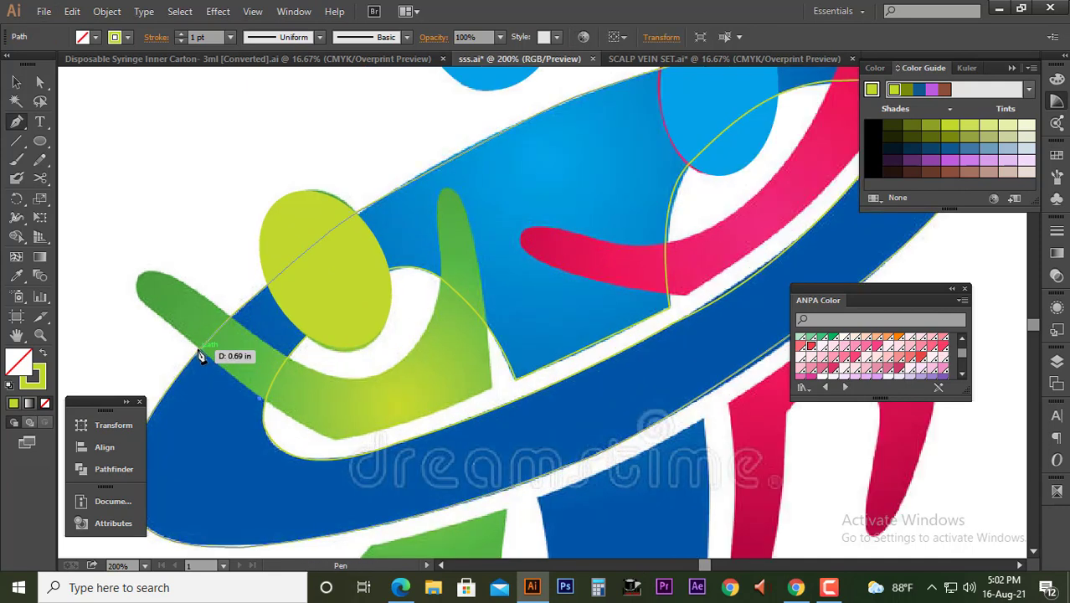
left_click(199, 348)
left_click(138, 296)
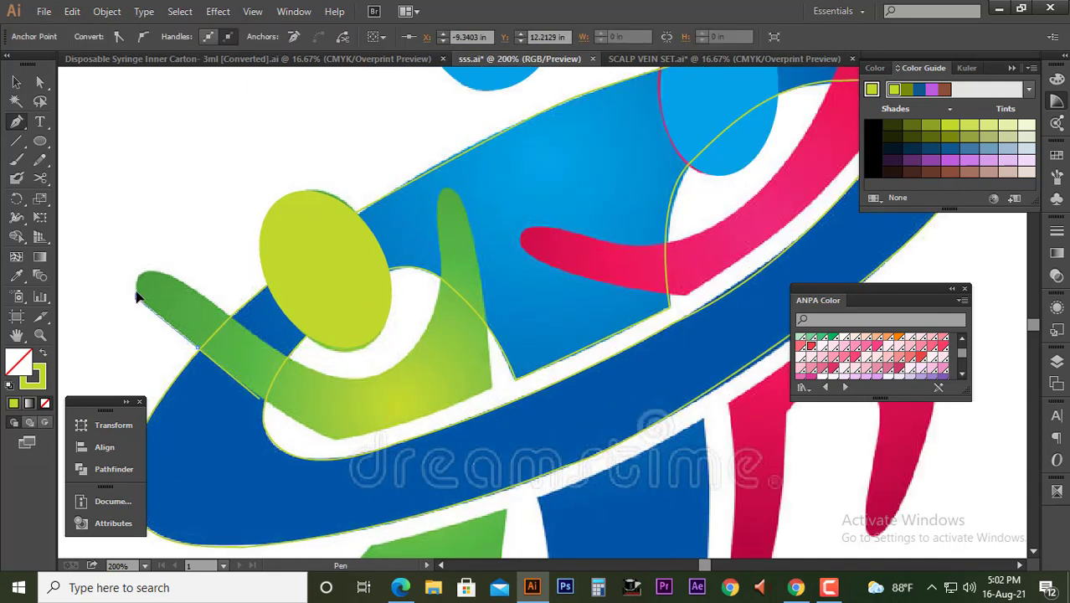
left_click(155, 271)
left_click(253, 334)
left_click(308, 382)
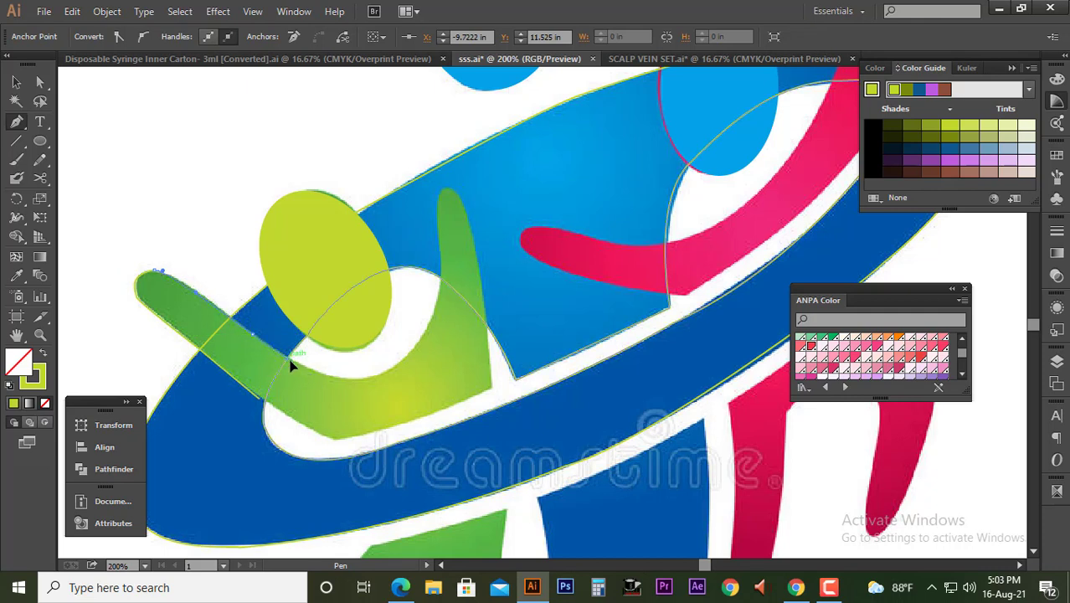
- Curve the path under the green head, around the raised arm, and close the outline
left_click_drag(358, 380, 383, 377)
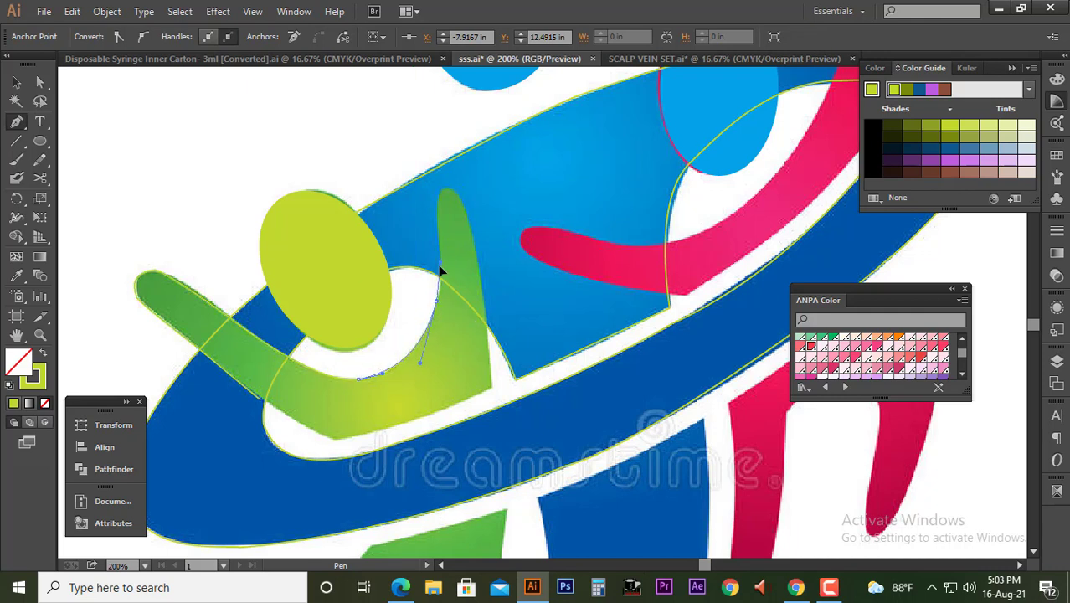
mouse_move(442, 270)
left_mouse_down()
mouse_move(441, 281)
mouse_move(437, 213)
left_mouse_up()
left_click_drag(438, 206, 458, 201)
left_click_drag(464, 217, 494, 429)
left_click_drag(493, 485, 496, 500)
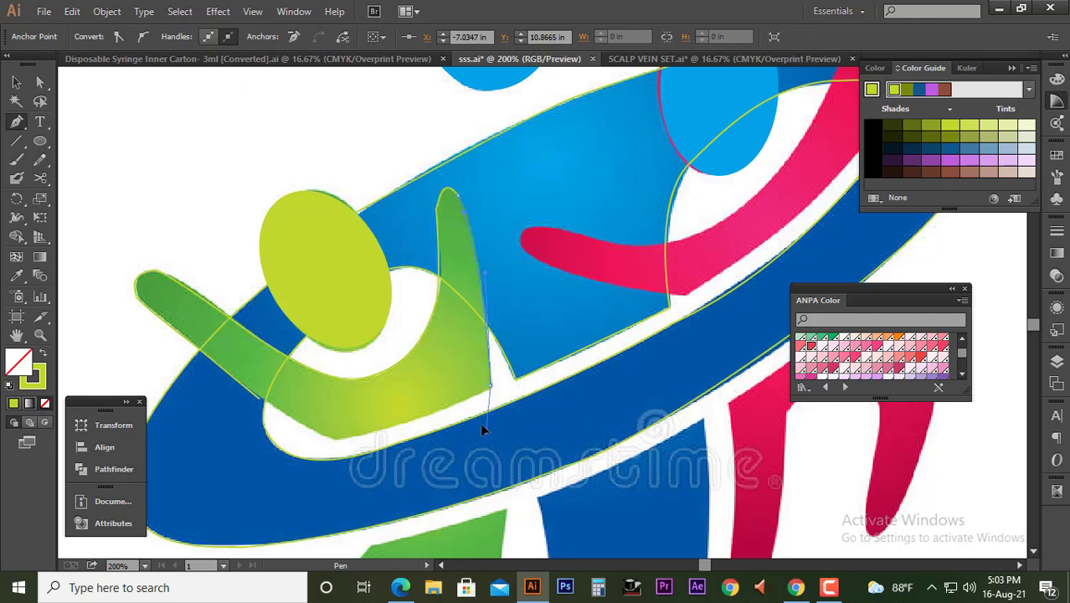
mouse_move(465, 404)
left_mouse_down()
mouse_move(343, 444)
mouse_move(301, 437)
mouse_move(262, 406)
left_mouse_up()
key("a")
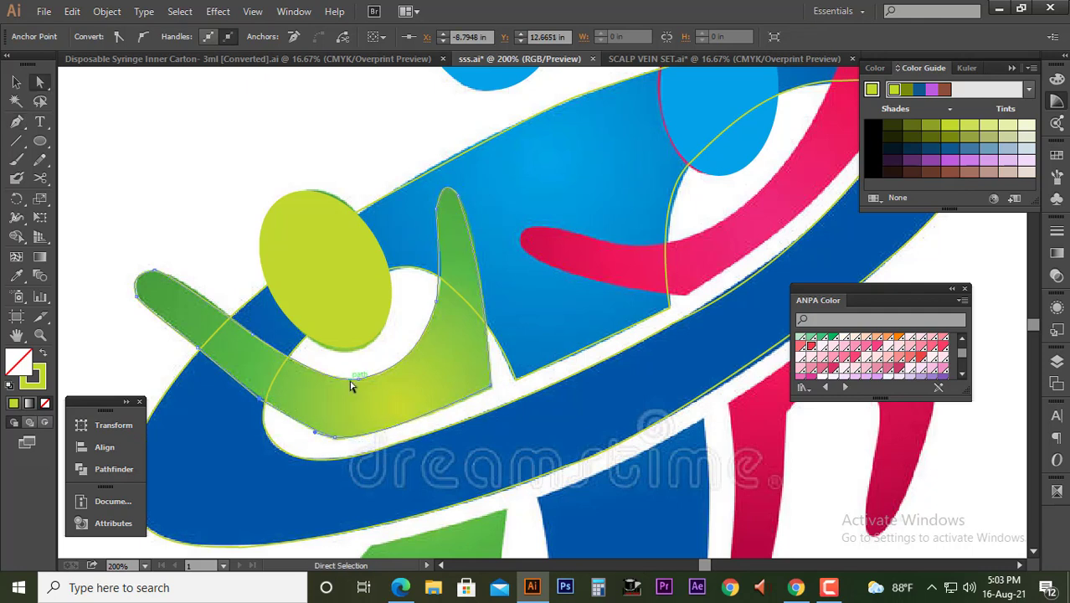
key("v")
left_click_drag(421, 392, 371, 275)
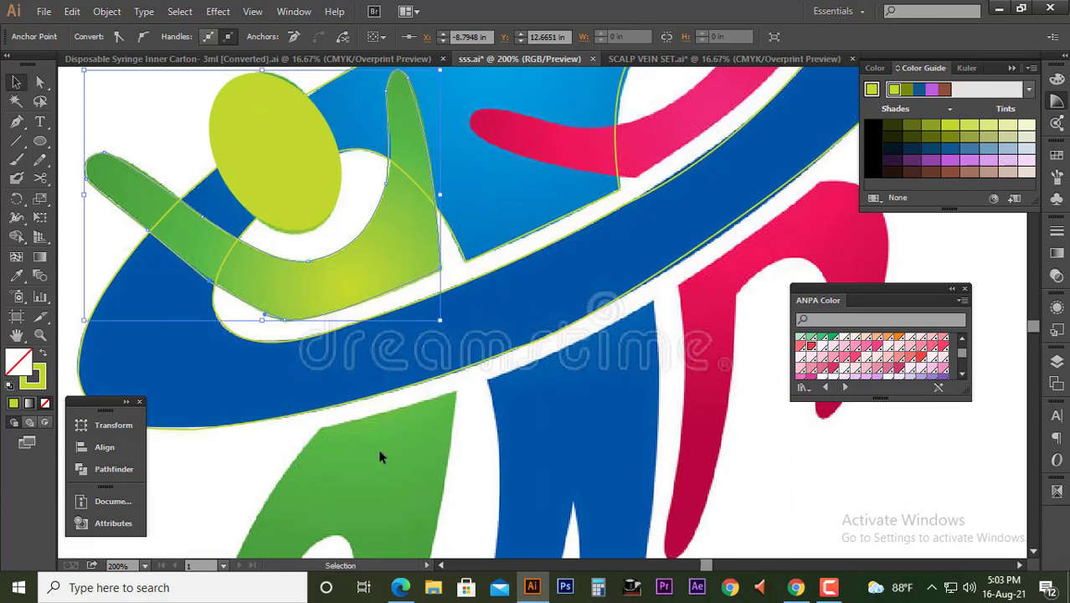
- Trace the green figure's left edge from the top down around the left leg's tip
left_click_drag(378, 448, 456, 272)
scroll(456, 272, "down", 1)
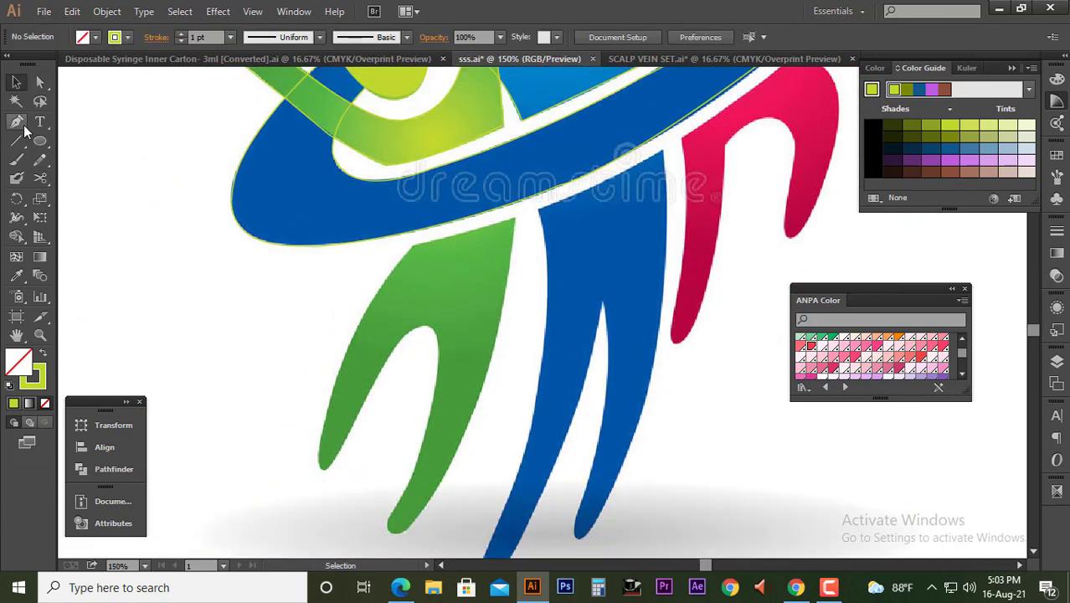
left_click(18, 123)
scroll(418, 266, "up", 1)
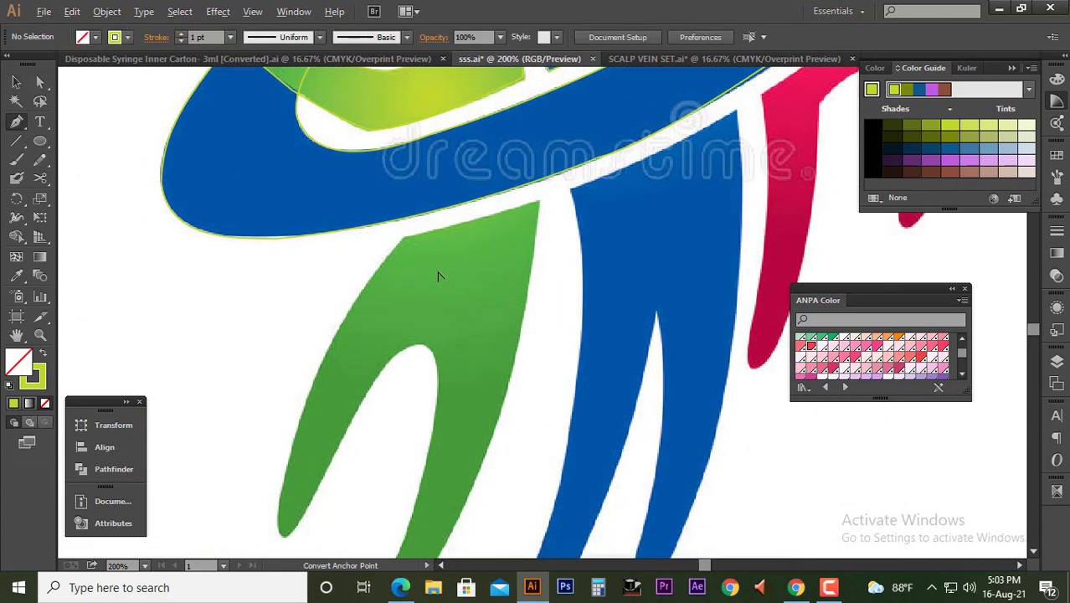
left_click(406, 240)
left_click_drag(313, 380, 282, 466)
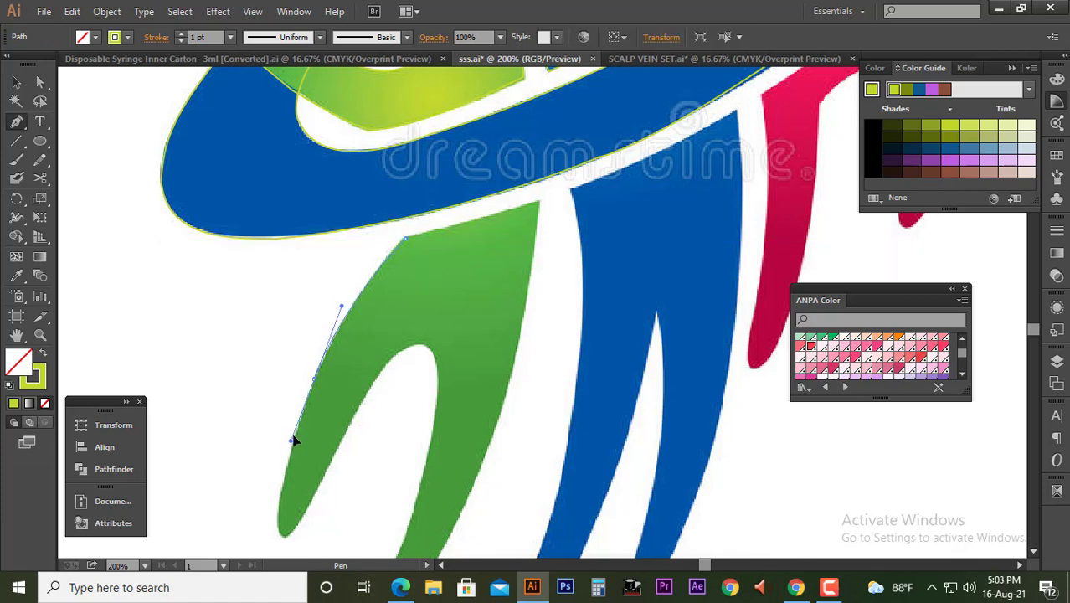
left_click_drag(283, 534, 298, 545)
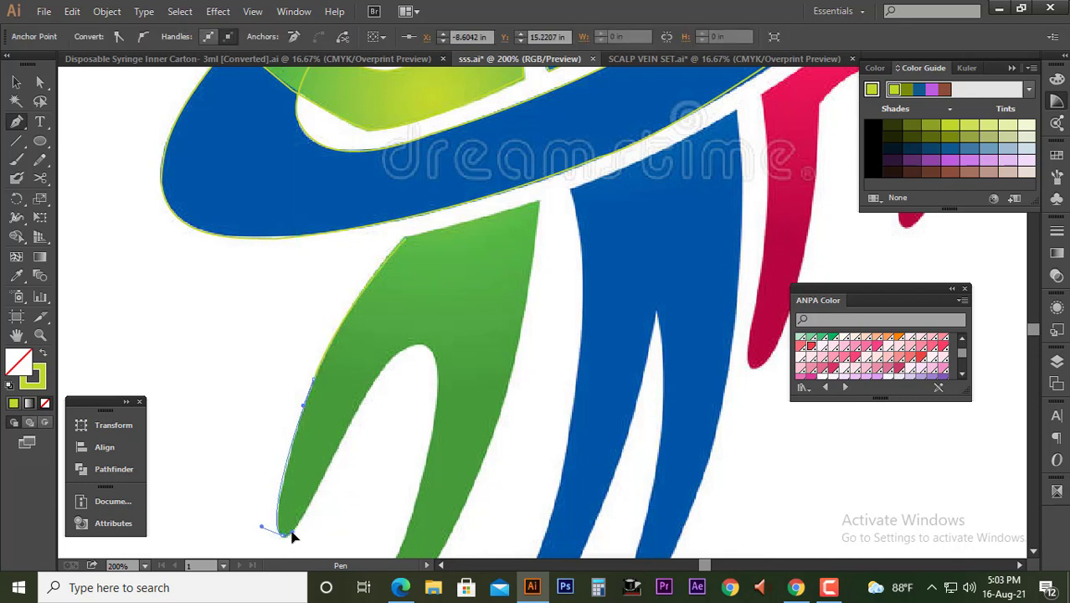
left_click_drag(288, 533, 294, 522)
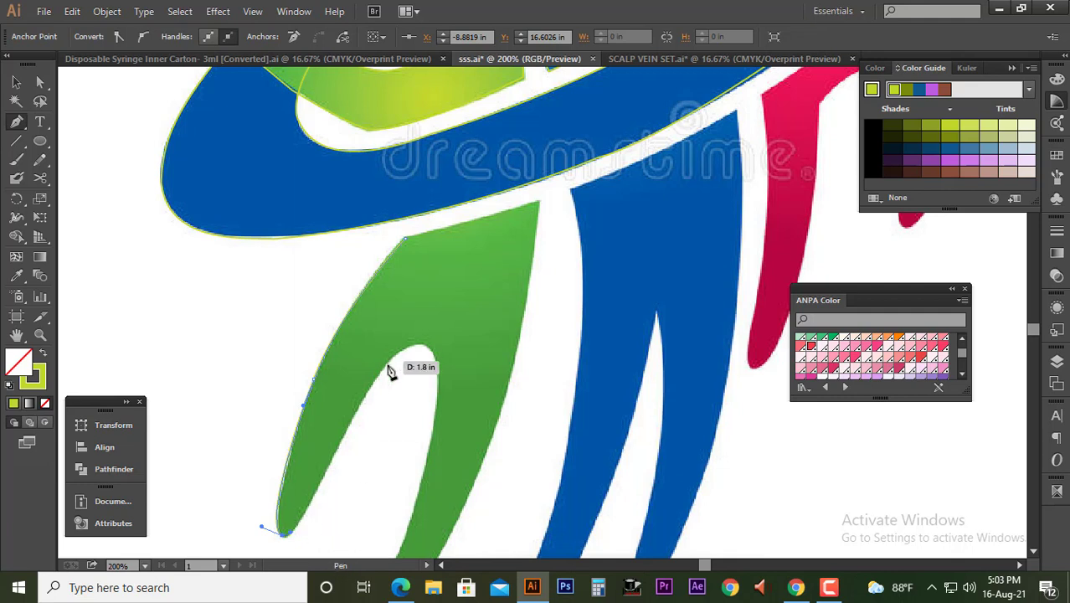
key("Escape")
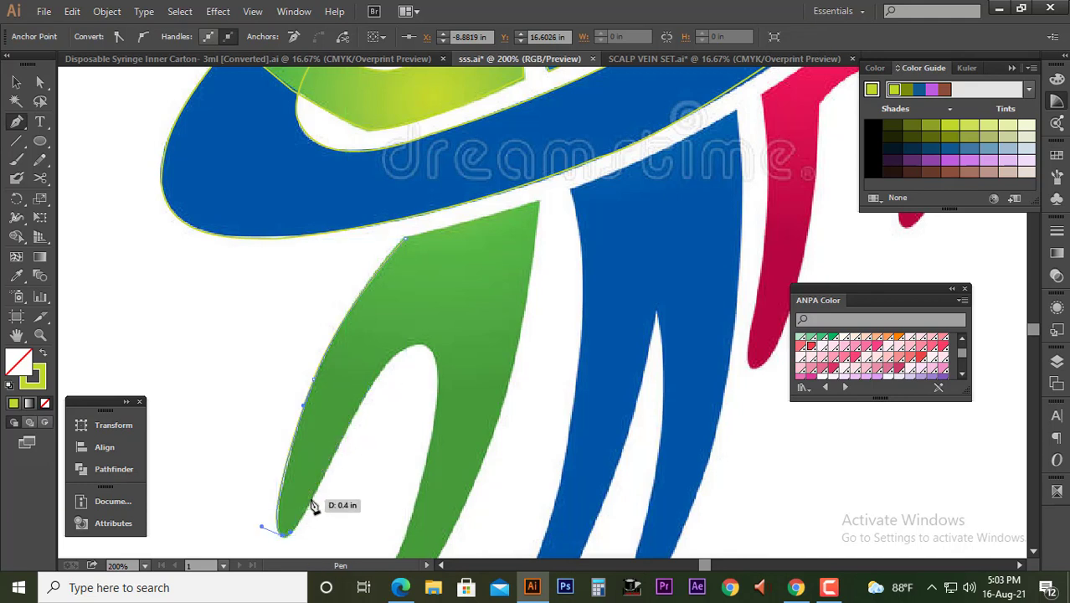
- Continue the outline up between the legs and around the second leg's tip
scroll(295, 537, "up", 1)
scroll(294, 537, "down", 1)
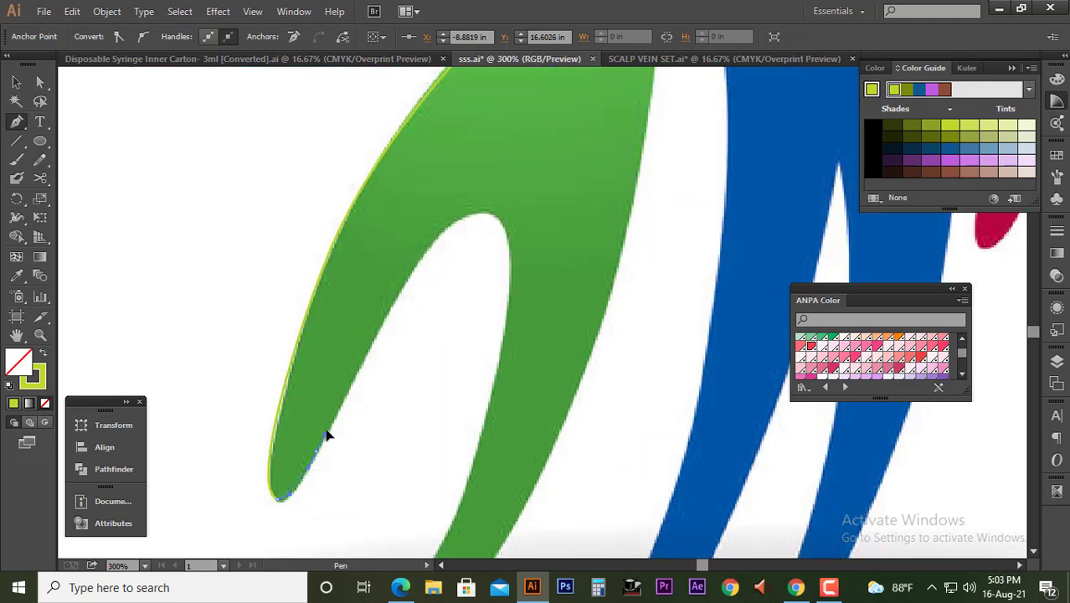
left_click(399, 295)
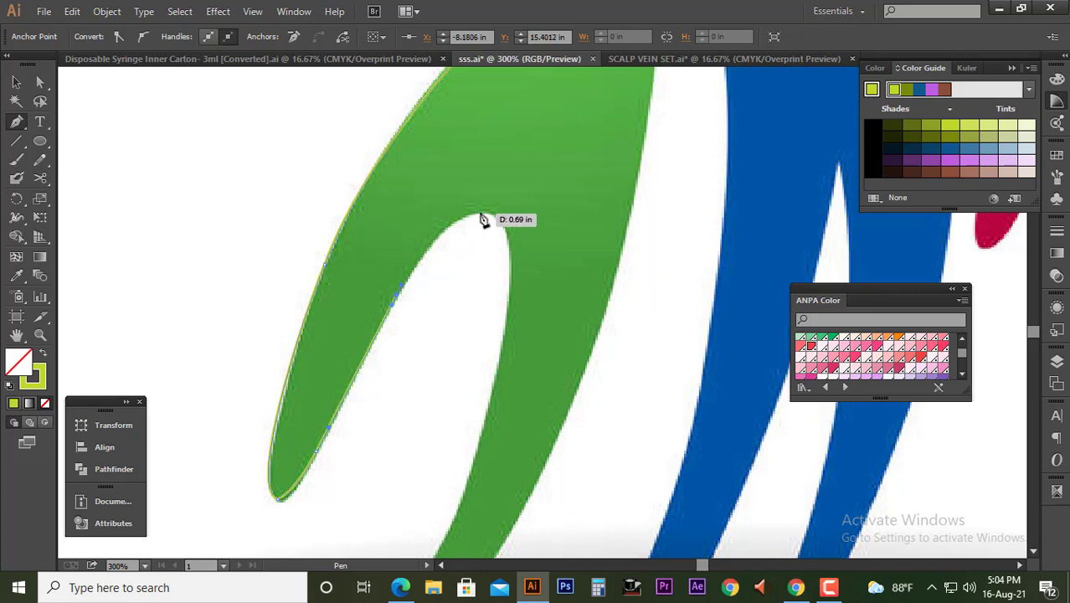
left_click_drag(482, 213, 499, 215)
left_click(505, 333)
mouse_move(505, 333)
left_mouse_down()
mouse_move(487, 404)
mouse_move(527, 256)
left_mouse_up()
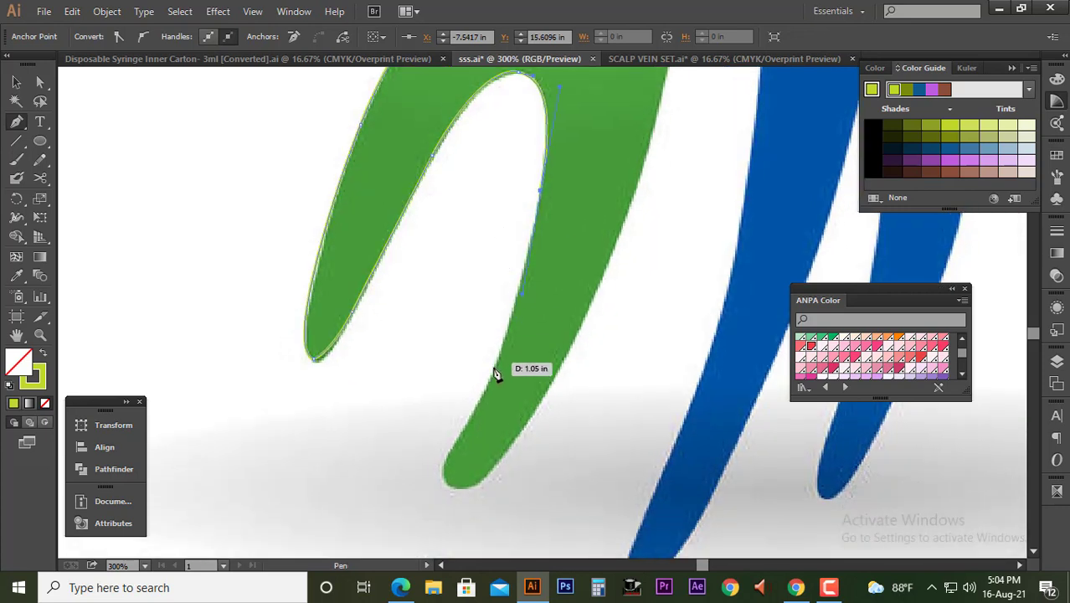
left_click_drag(492, 370, 485, 384)
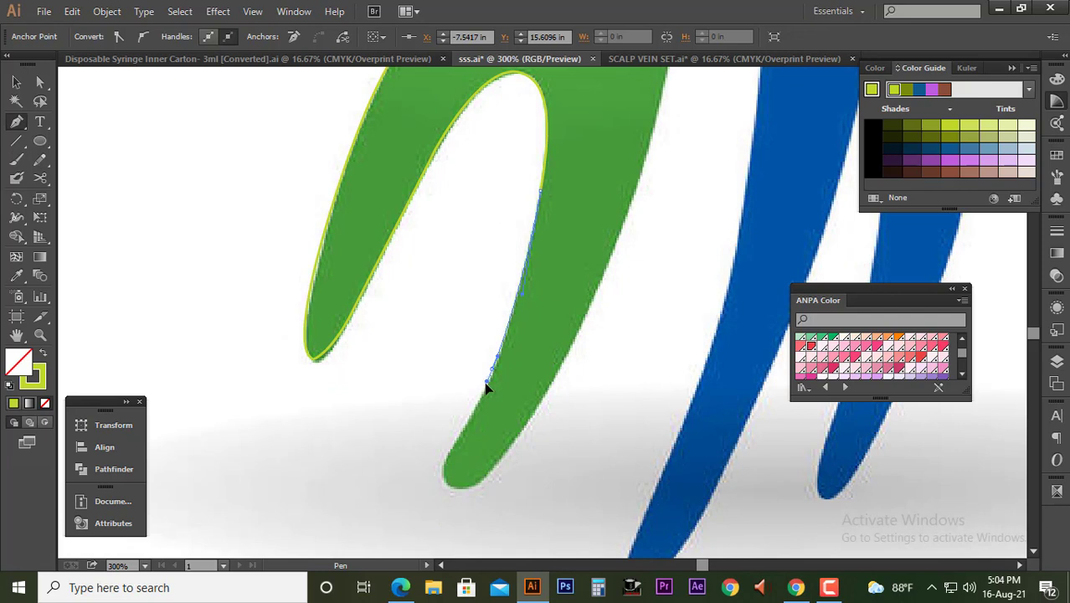
left_click(450, 449)
left_click_drag(444, 458, 458, 492)
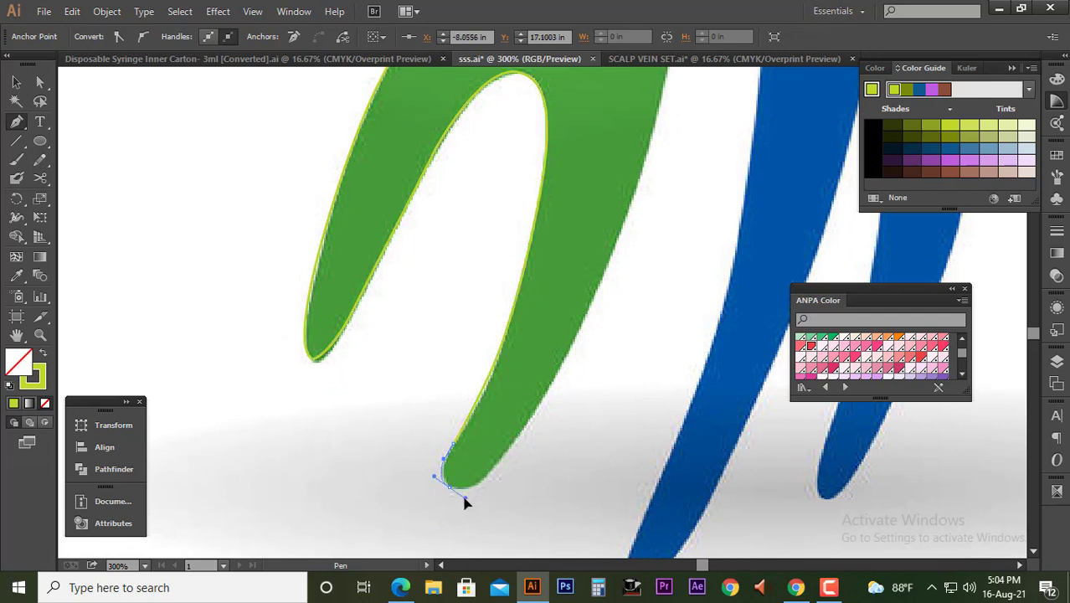
- Curve the outline up the green right edge to the top corner and across the top
left_click_drag(530, 423, 559, 371)
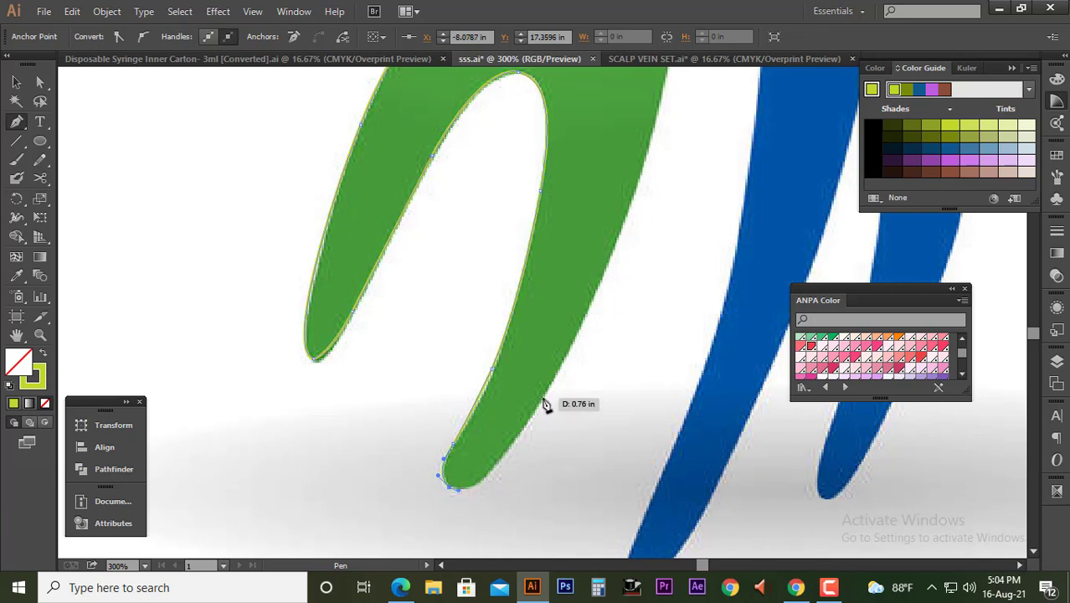
left_click_drag(582, 326, 602, 303)
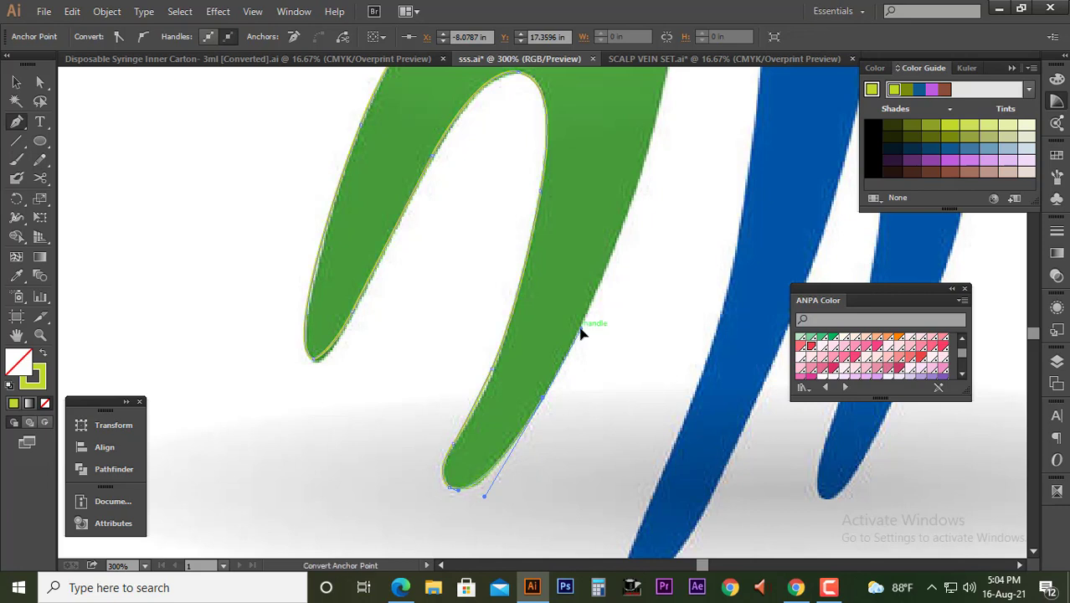
key("ctrl+minus")
left_click_drag(583, 332, 548, 365)
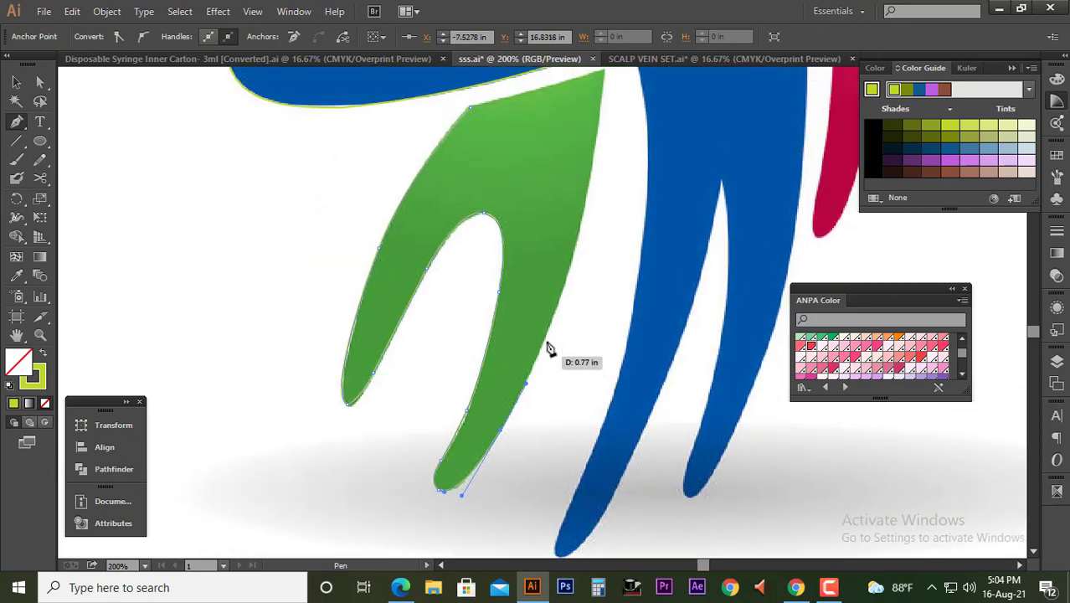
key("ctrl+plus")
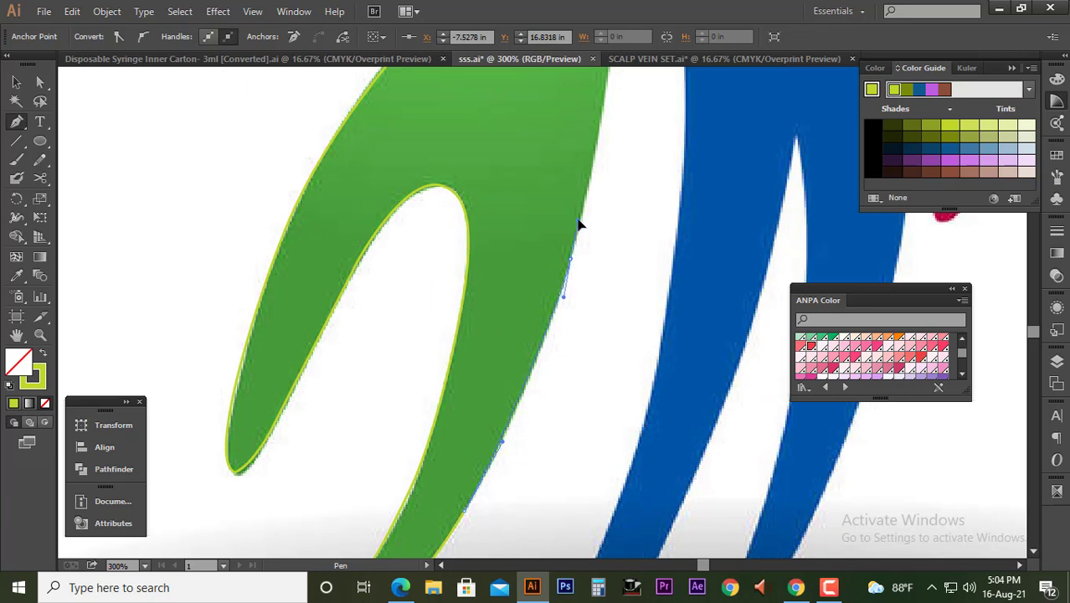
scroll(576, 274, "up", 4)
scroll(585, 122, "up", 1)
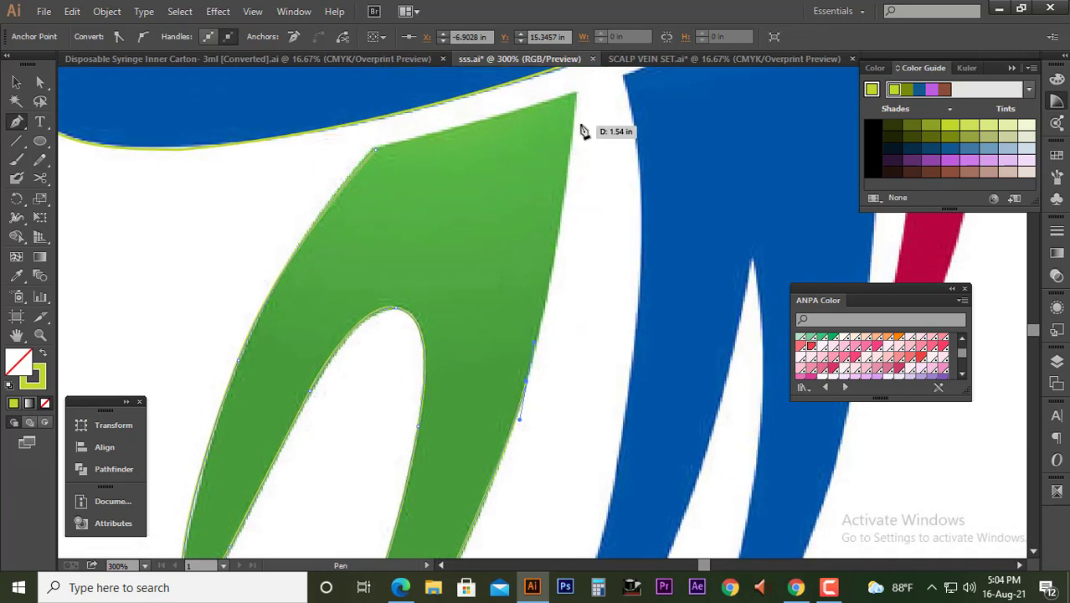
left_click(575, 94)
scroll(571, 79, "up", 3)
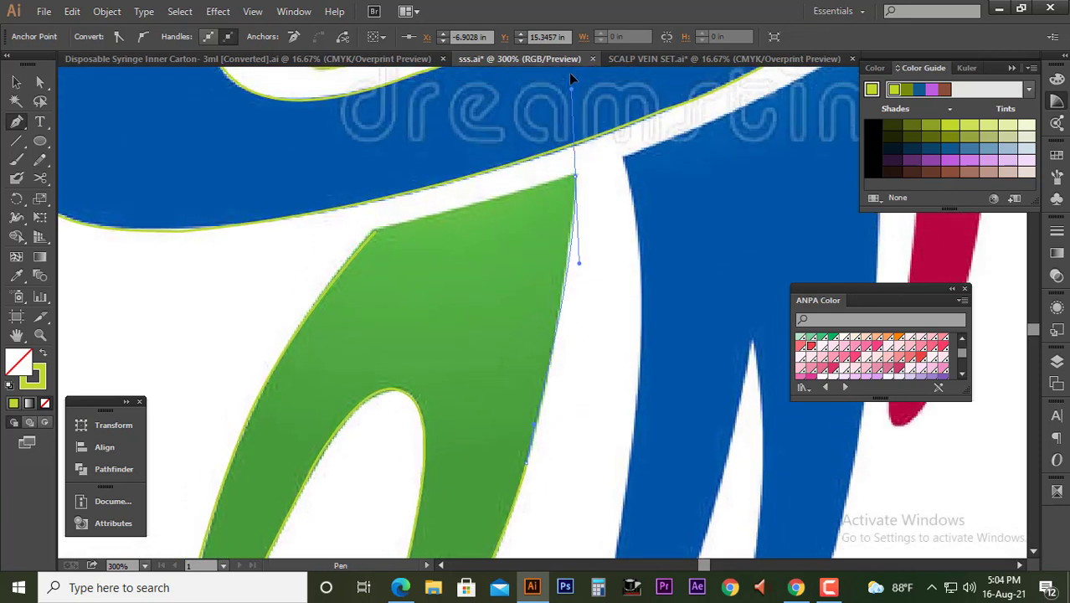
scroll(567, 75, "up", 3)
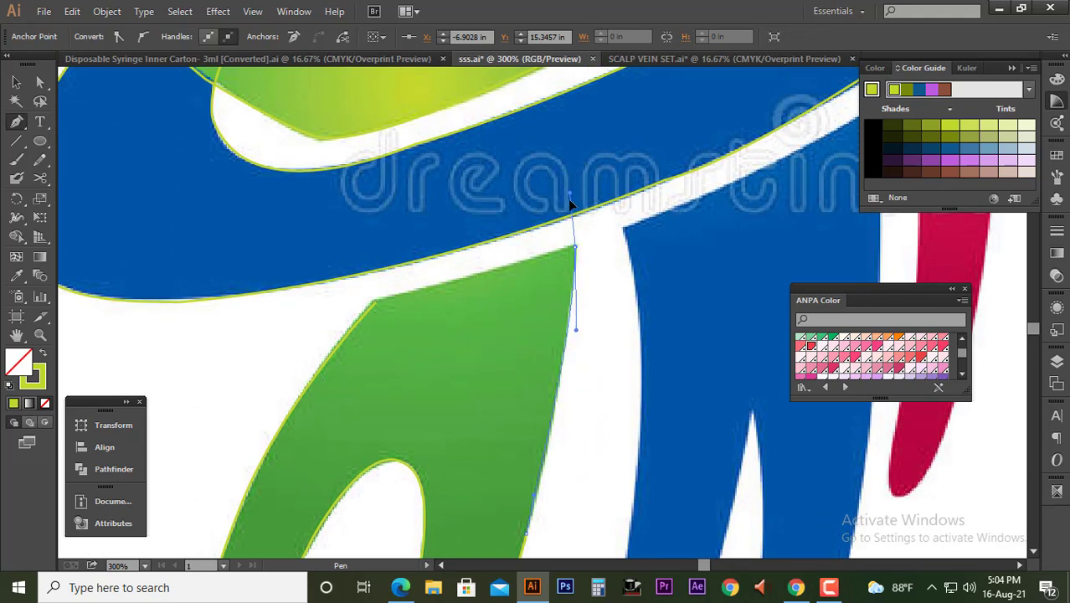
left_click(372, 302)
scroll(374, 303, "down", 2)
scroll(381, 310, "down", 2)
- Deselect the finished green outline and zoom out to see the whole logo
scroll(609, 361, "down", 2)
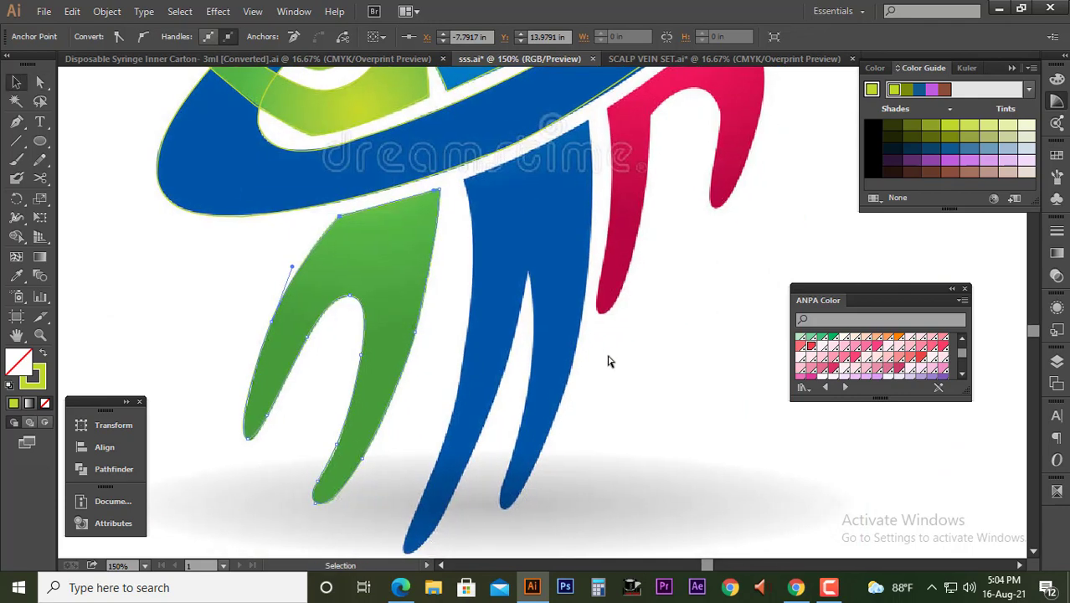
left_click(609, 363)
left_click_drag(628, 329, 573, 343)
scroll(572, 343, "down", 2)
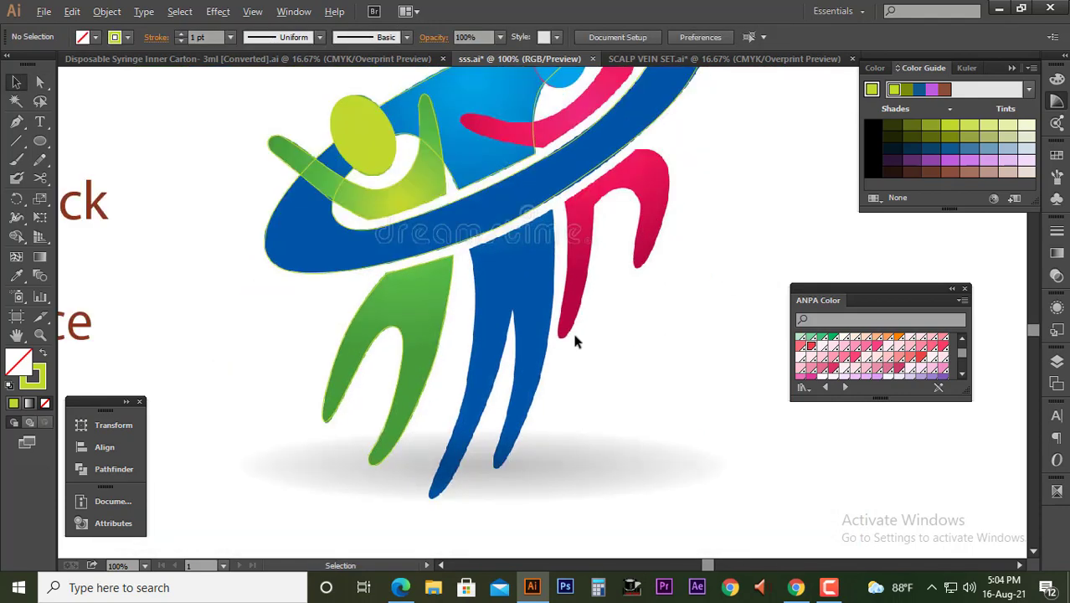
- Start a new pen path at the blue leg's top corner and add a point down its edge
left_click(16, 121)
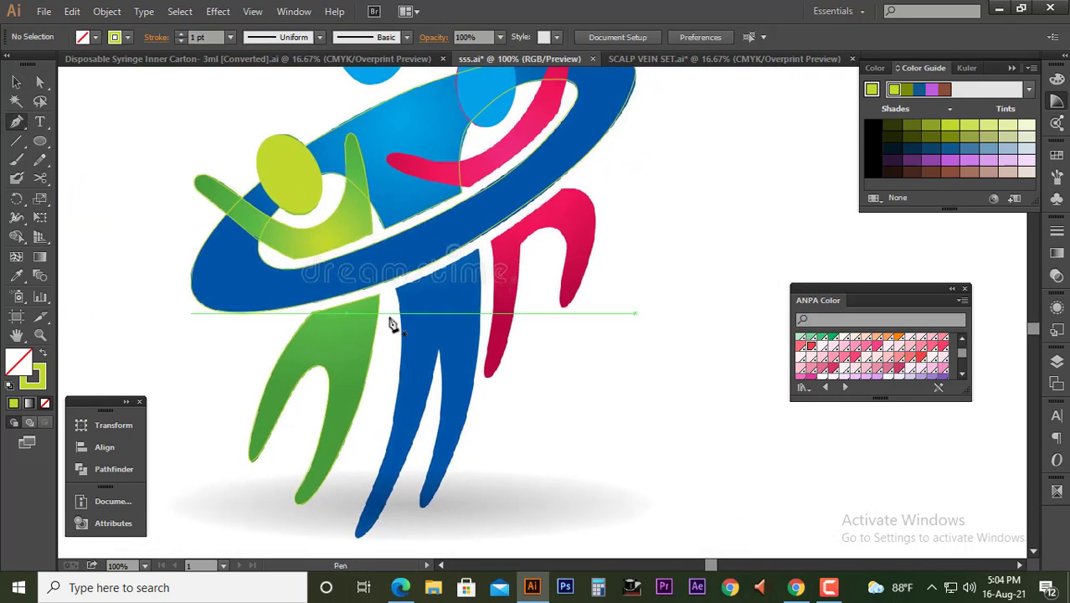
scroll(391, 316, "up", 5)
left_click(405, 242)
scroll(427, 267, "down", 2)
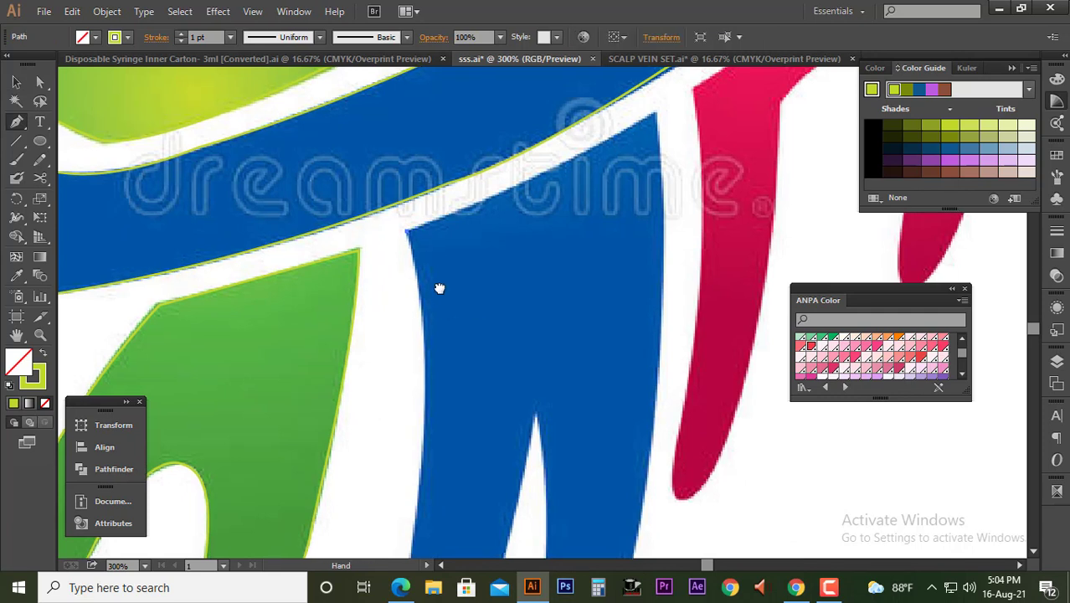
scroll(436, 286, "down", 2)
left_click_drag(449, 249, 446, 302)
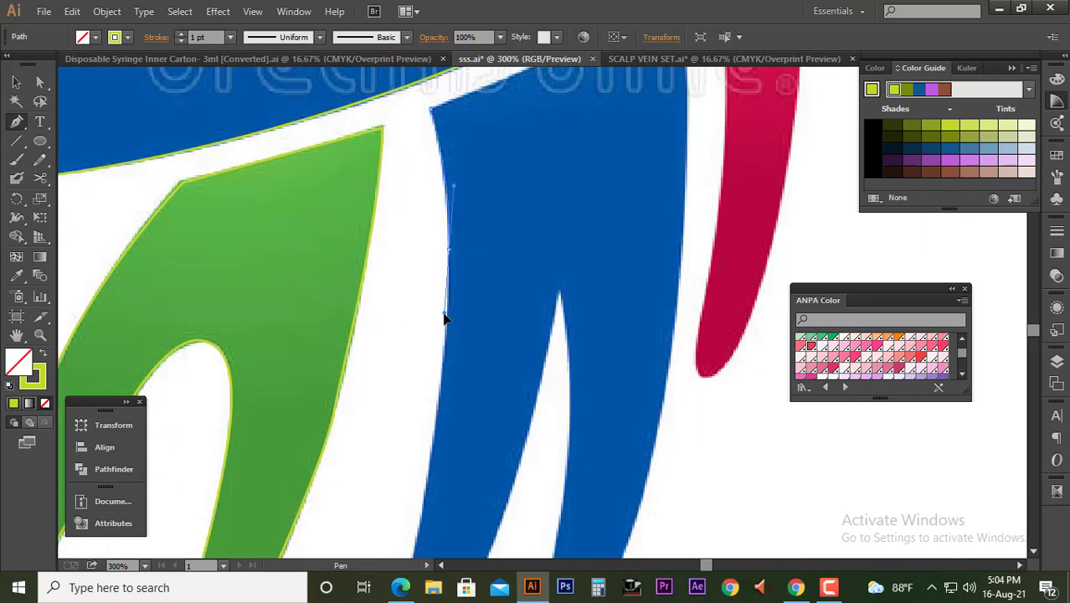
left_click(446, 316)
- Add further curved anchor points down the blue stroke's left edge
scroll(446, 334, "down", 2)
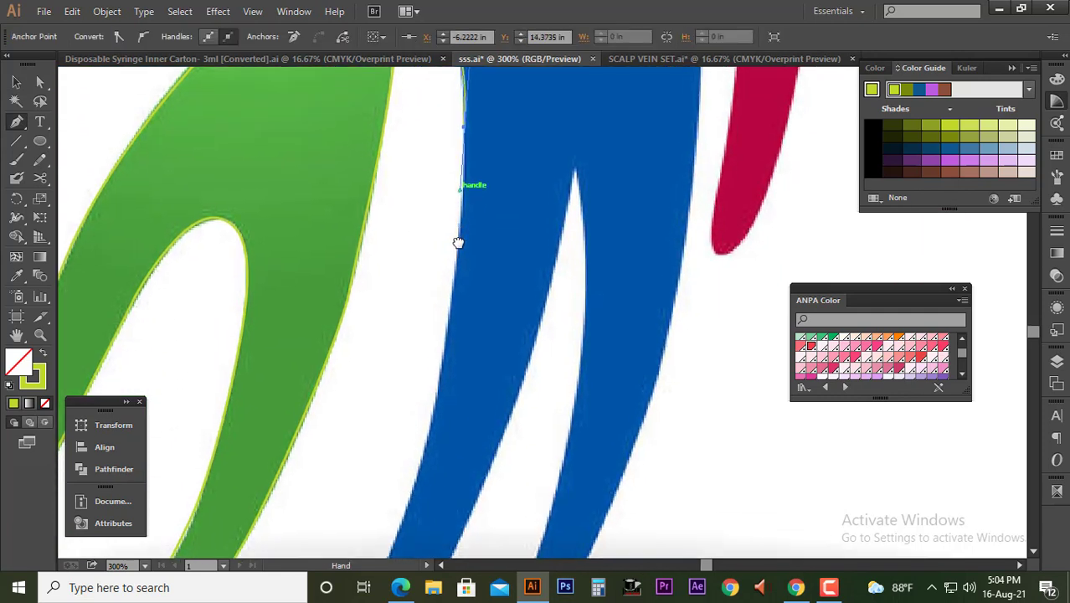
left_click(453, 290)
scroll(462, 280, "down", 2)
left_click_drag(467, 285, 461, 287)
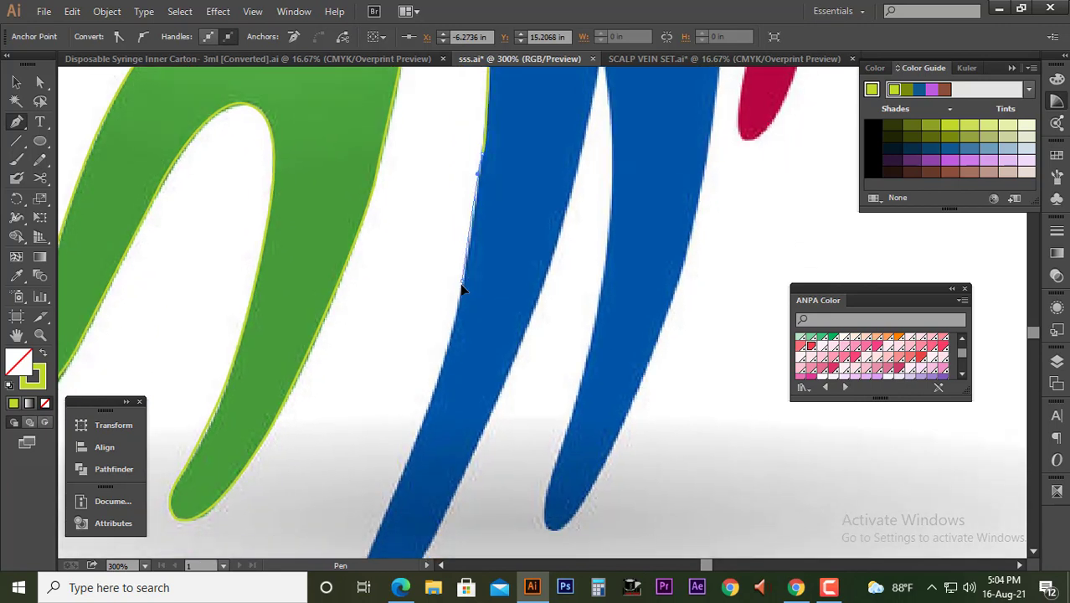
left_click(460, 299)
left_click(461, 320)
scroll(463, 322, "down", 2)
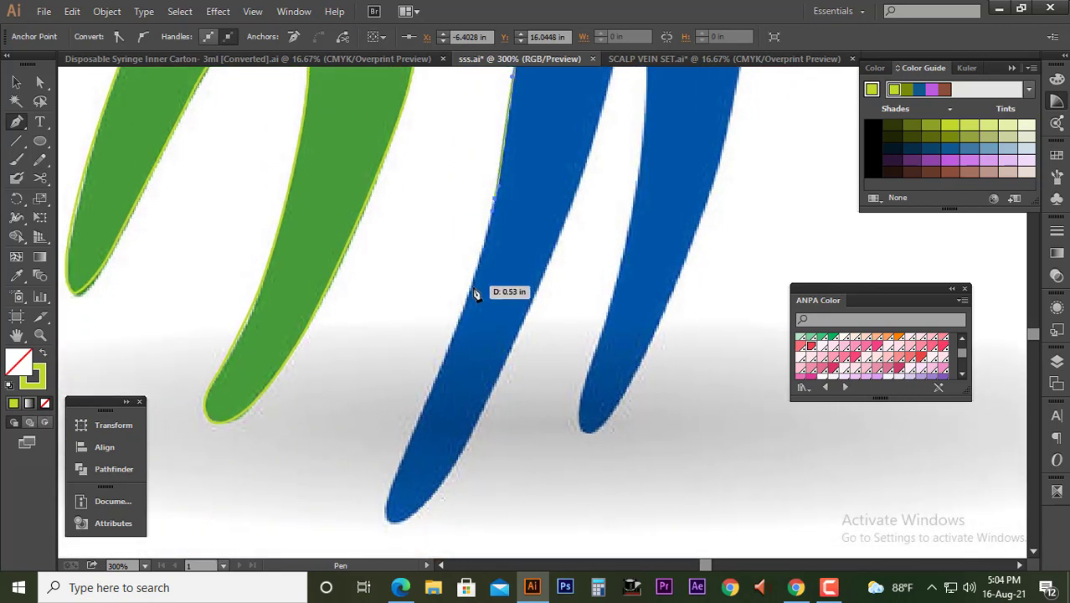
- Extend the path to the blue leg's bottom tip and curve it around the rounded end
left_click(422, 413)
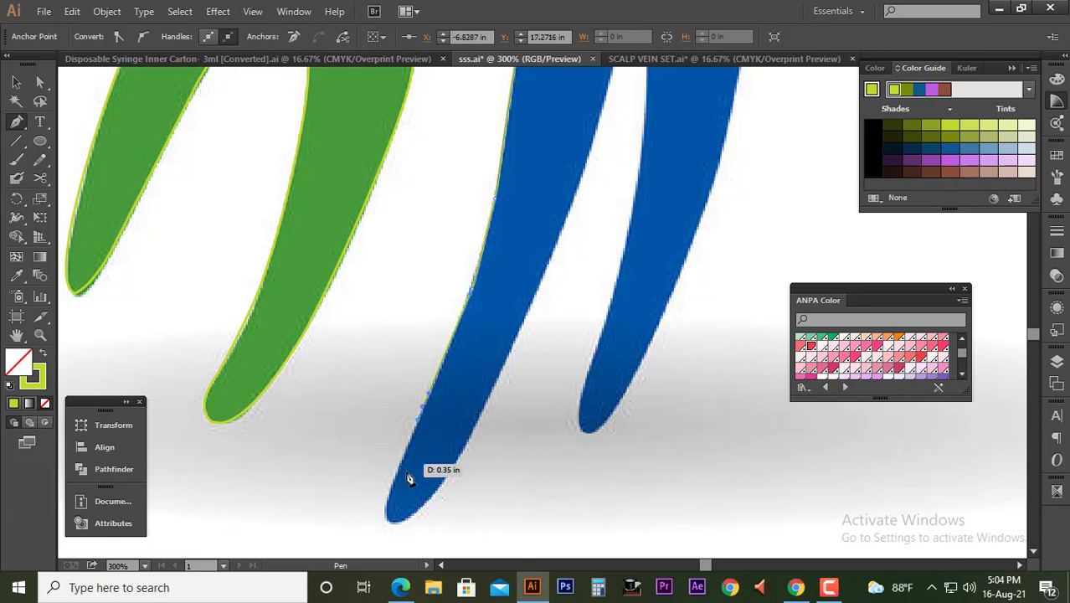
left_click(389, 504)
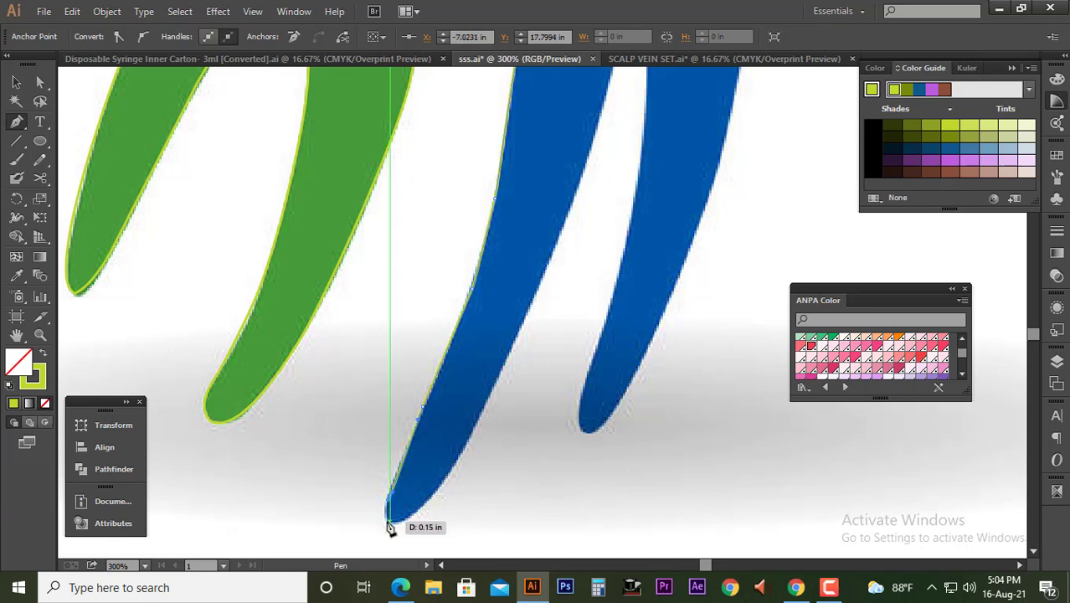
left_click(390, 517)
left_click_drag(395, 525, 441, 492)
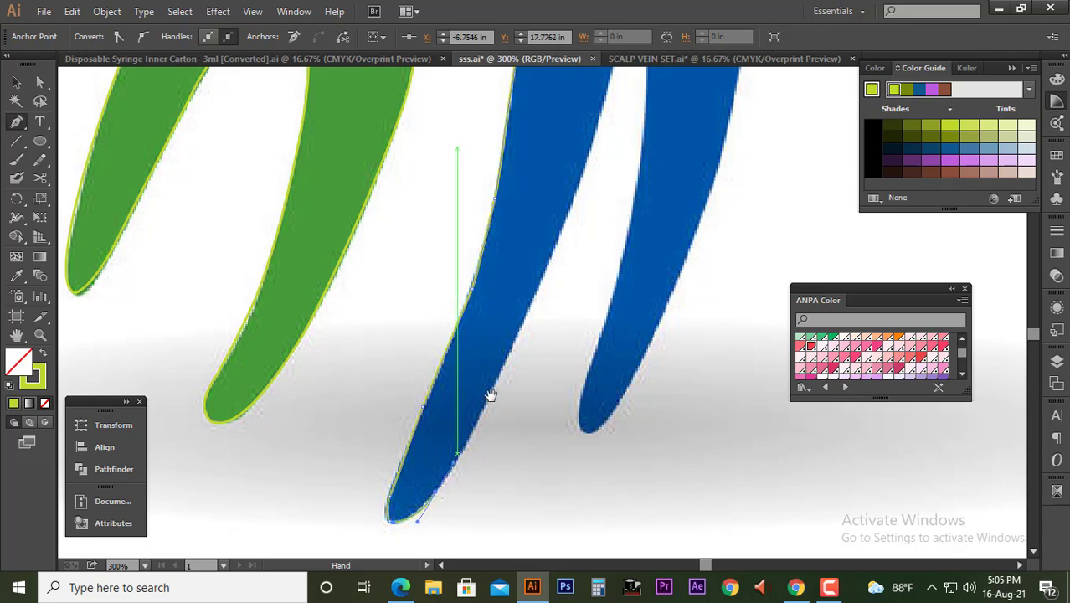
left_click_drag(490, 394, 478, 425)
left_click_drag(411, 496, 476, 384)
- With Direct Selection, adjust the tip anchor to reshape the curve at the blue leg's tip
key("a")
scroll(477, 383, "up", 4)
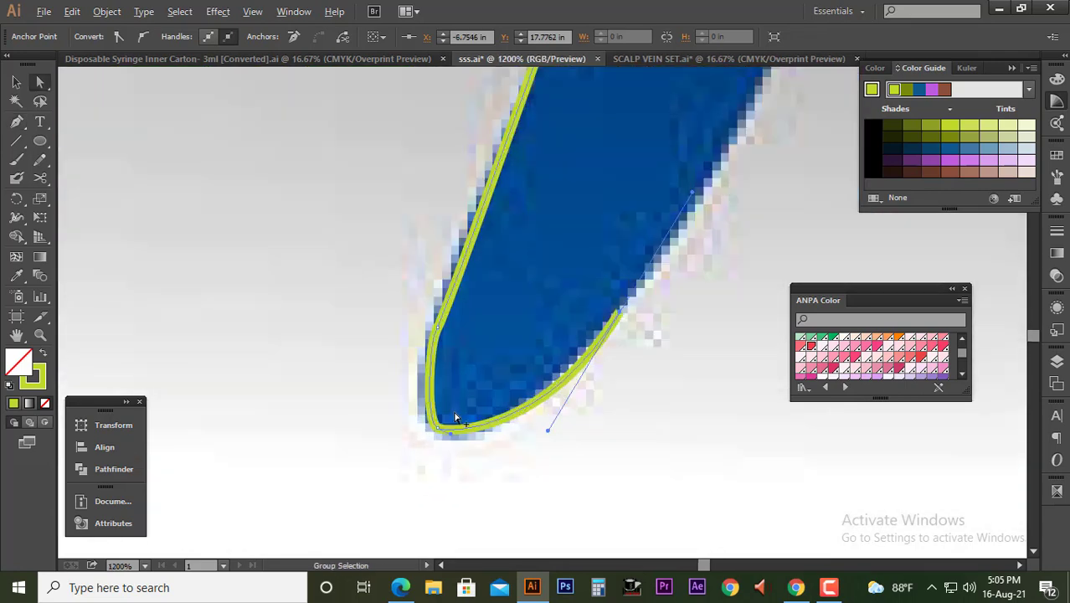
left_click(448, 471)
left_click(449, 431)
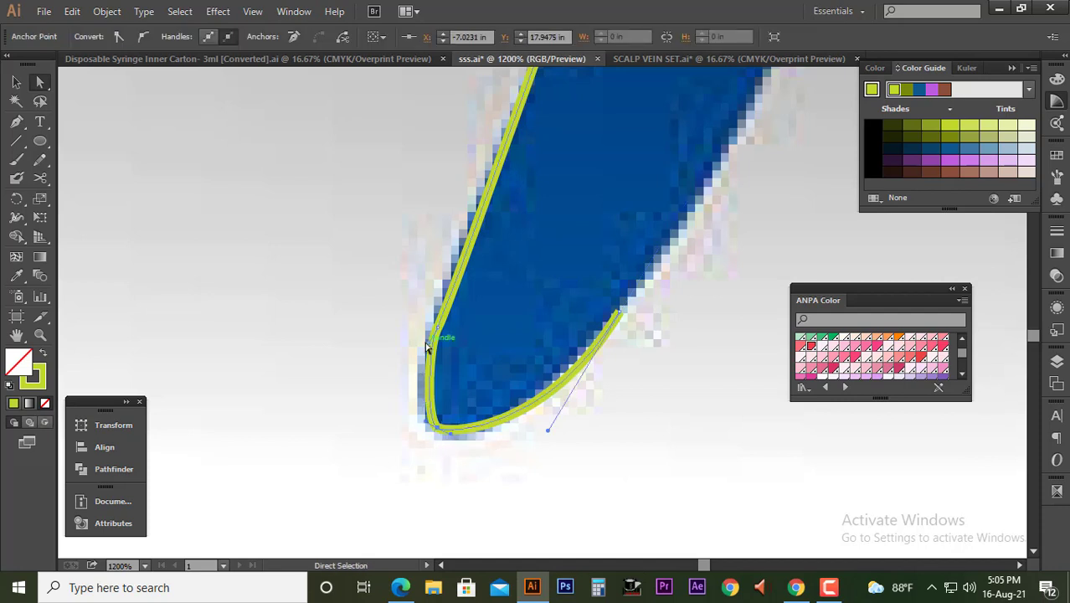
left_click_drag(426, 346, 411, 370)
scroll(482, 344, "down", 2)
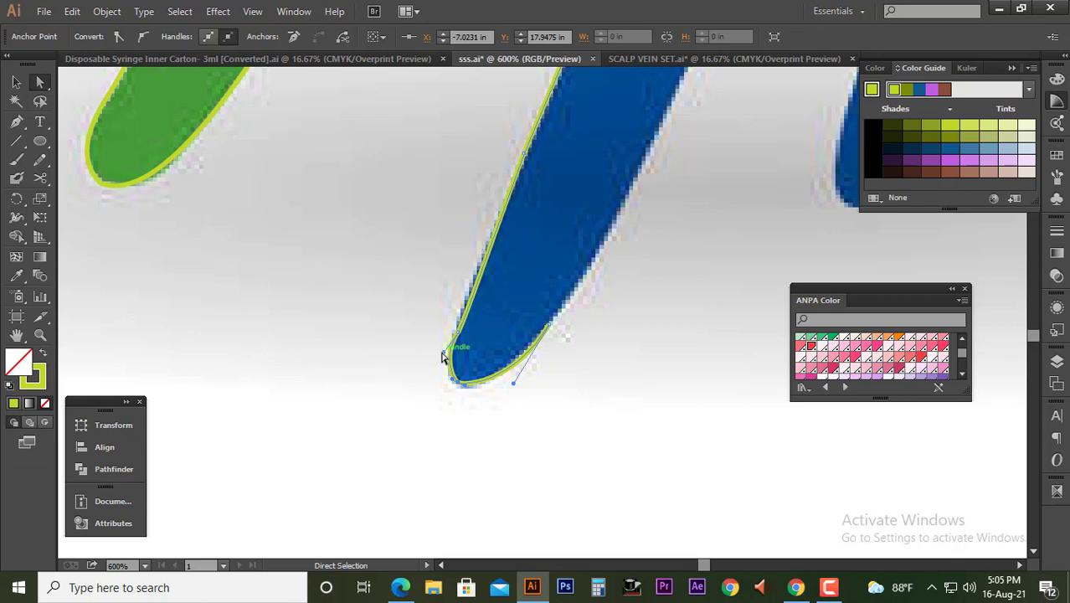
left_click_drag(532, 298, 466, 334)
- Return to the Pen tool, end the open path, and pan up to the upper blue stripes
left_click(19, 123)
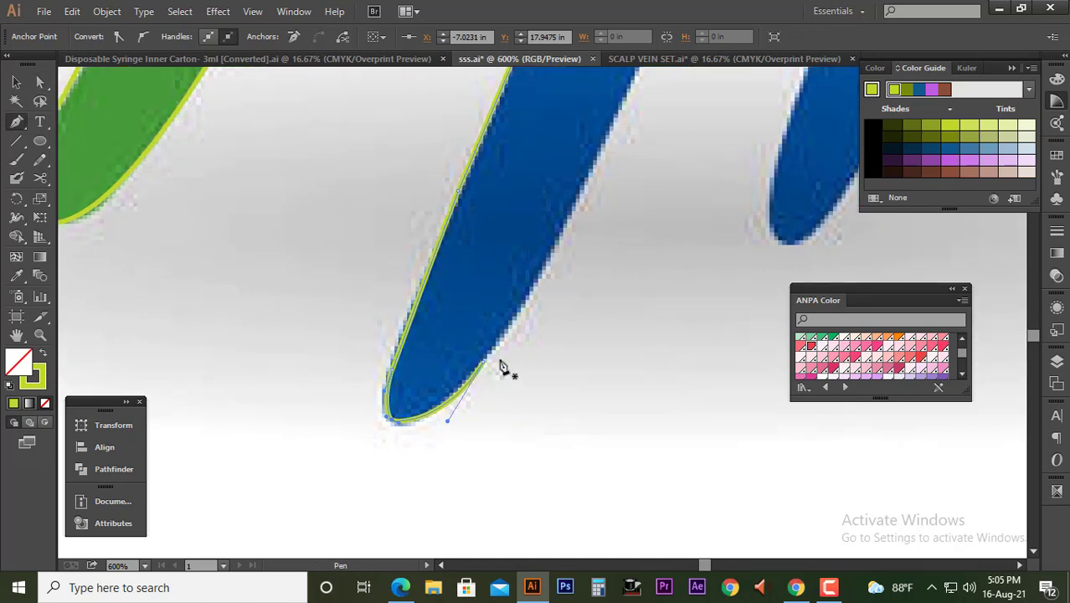
scroll(483, 366, "down", 1)
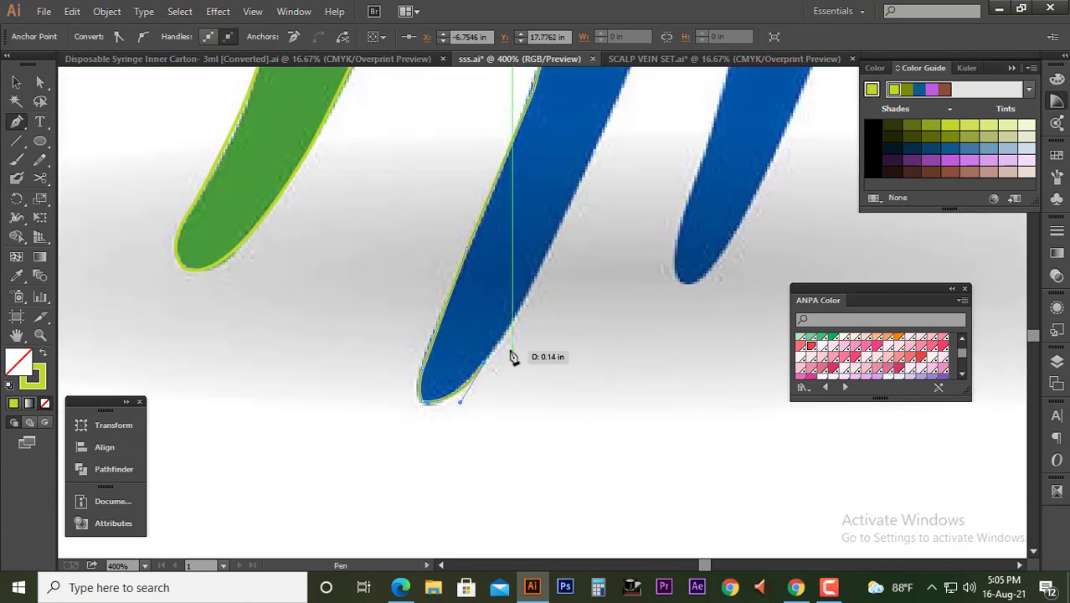
left_click(564, 207, "ctrl")
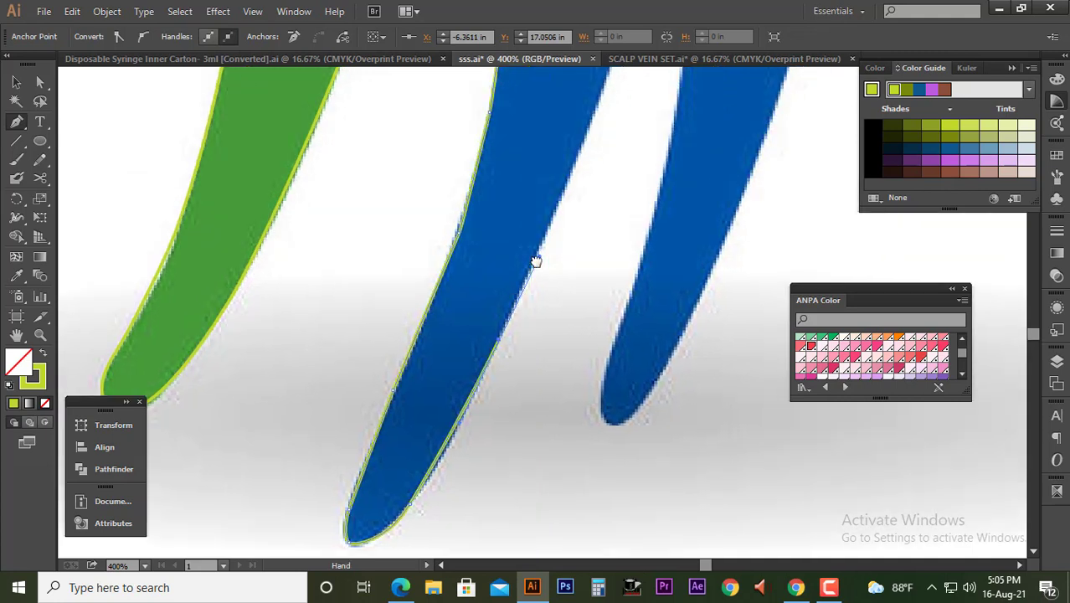
left_click_drag(590, 160, 534, 258)
mouse_move(583, 162)
left_mouse_down()
mouse_move(541, 283)
mouse_move(579, 173)
mouse_move(544, 191)
left_mouse_up()
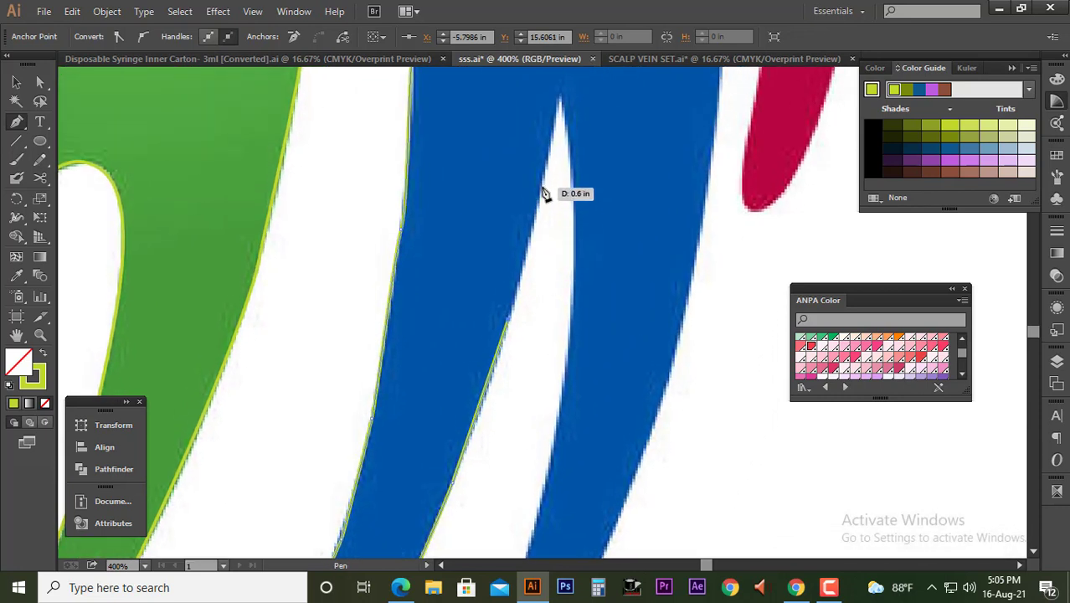
- Trace anchors from the white gap's top down the blue stripe's left edge to its rounded tip
left_click(556, 95)
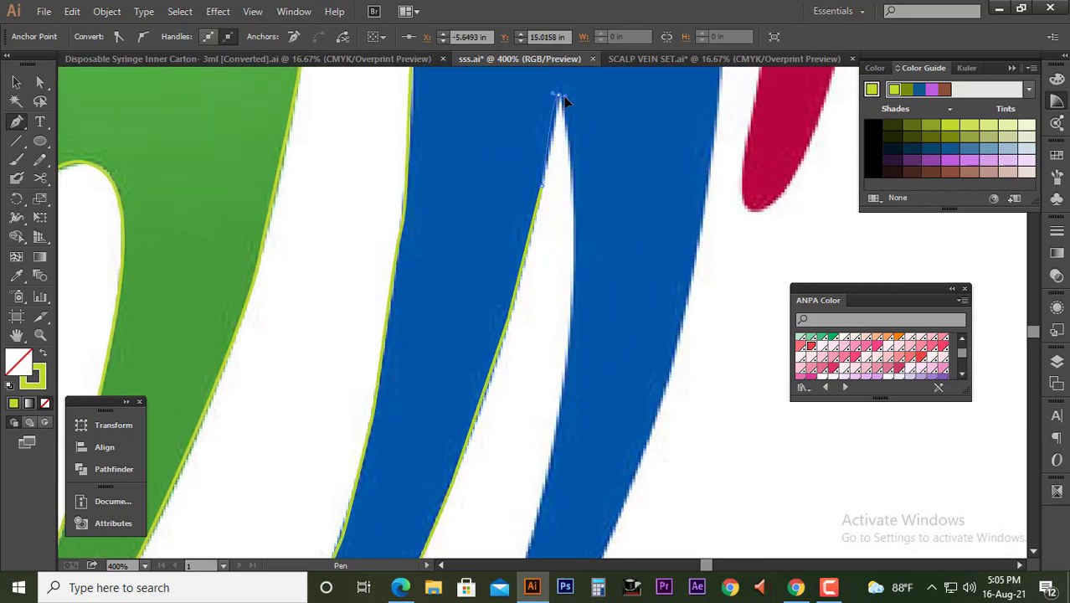
left_click(574, 220)
scroll(574, 243, "down", 2)
scroll(592, 194, "down", 2)
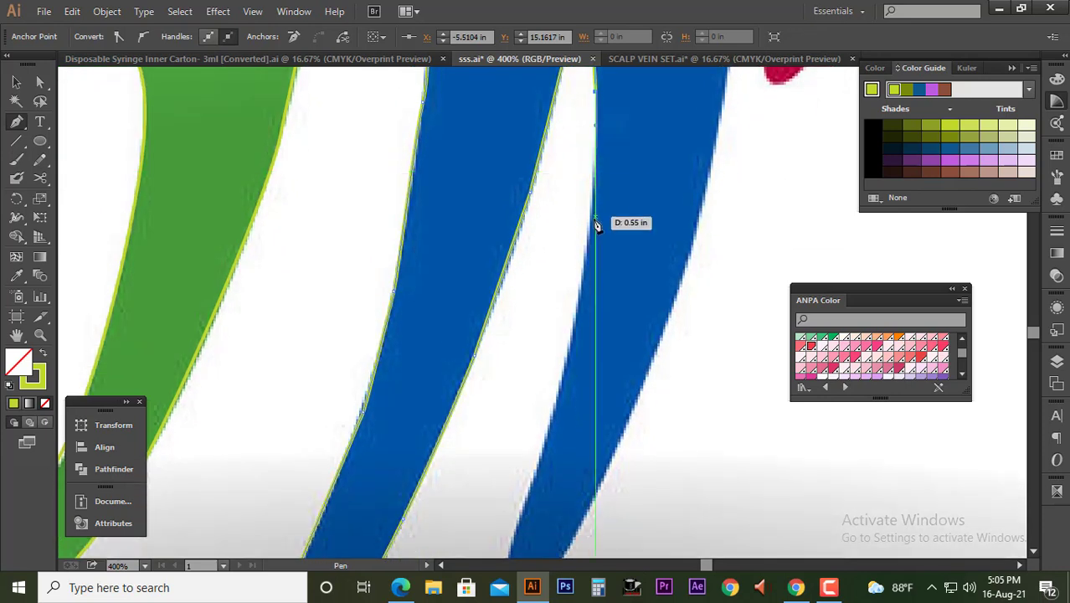
left_click(584, 250)
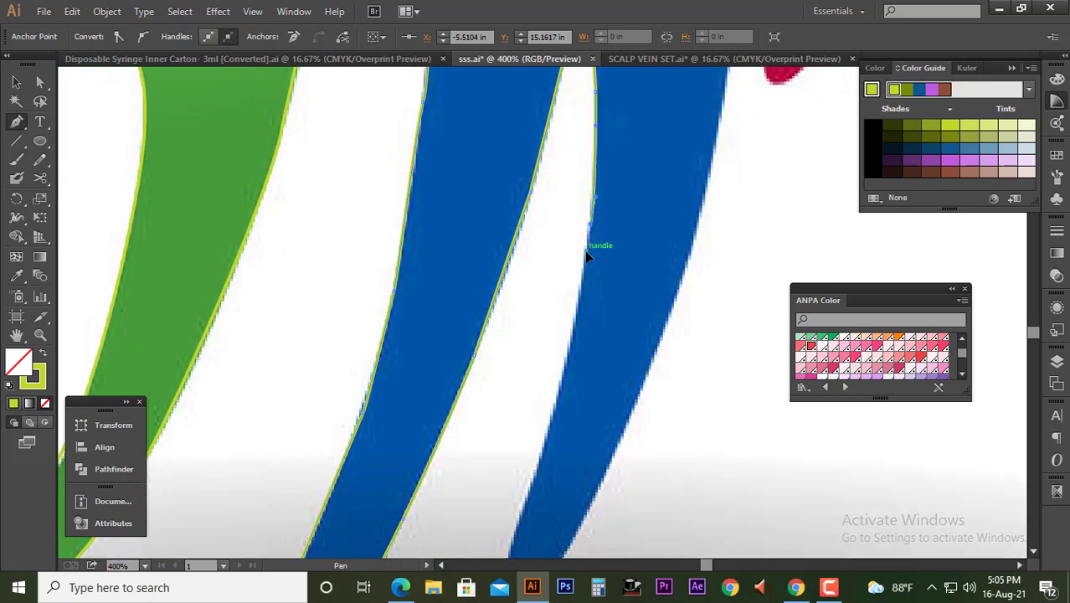
left_click(567, 366)
left_click_drag(564, 368, 603, 216)
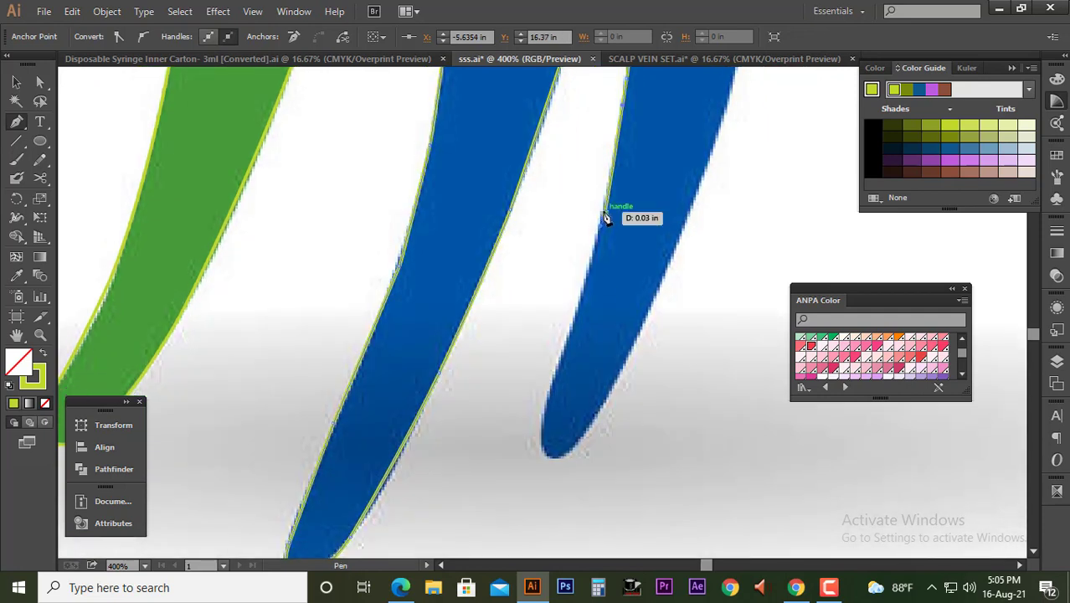
left_click(573, 323)
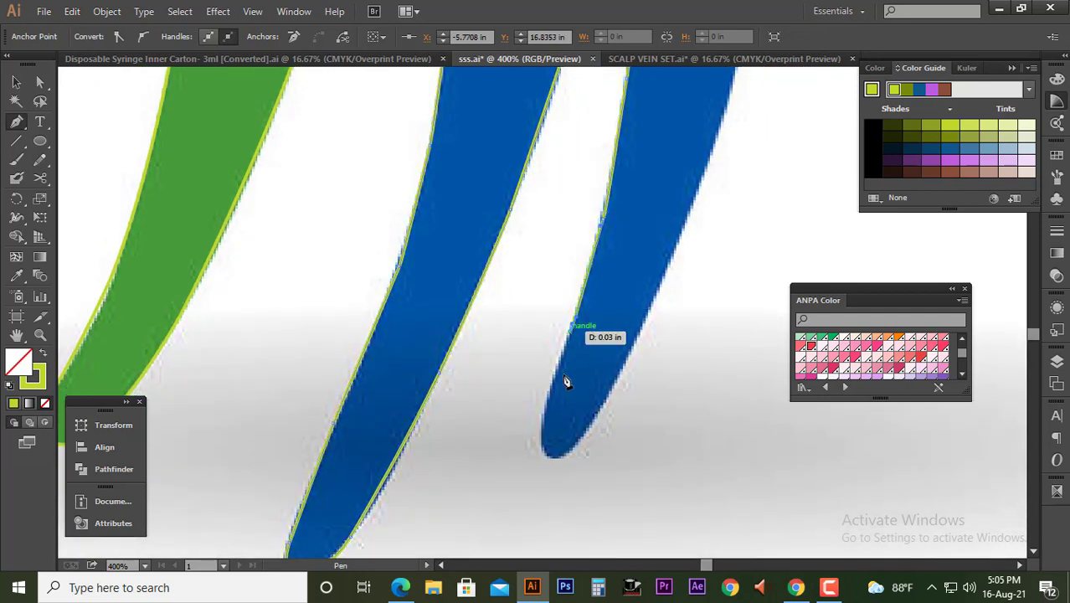
left_click(547, 413)
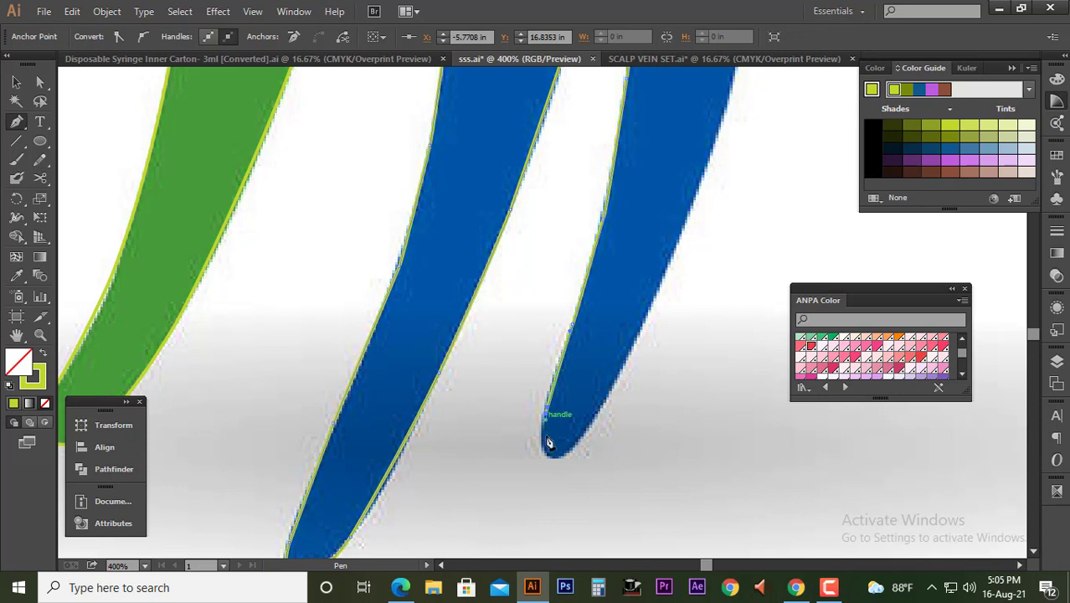
left_click(552, 460)
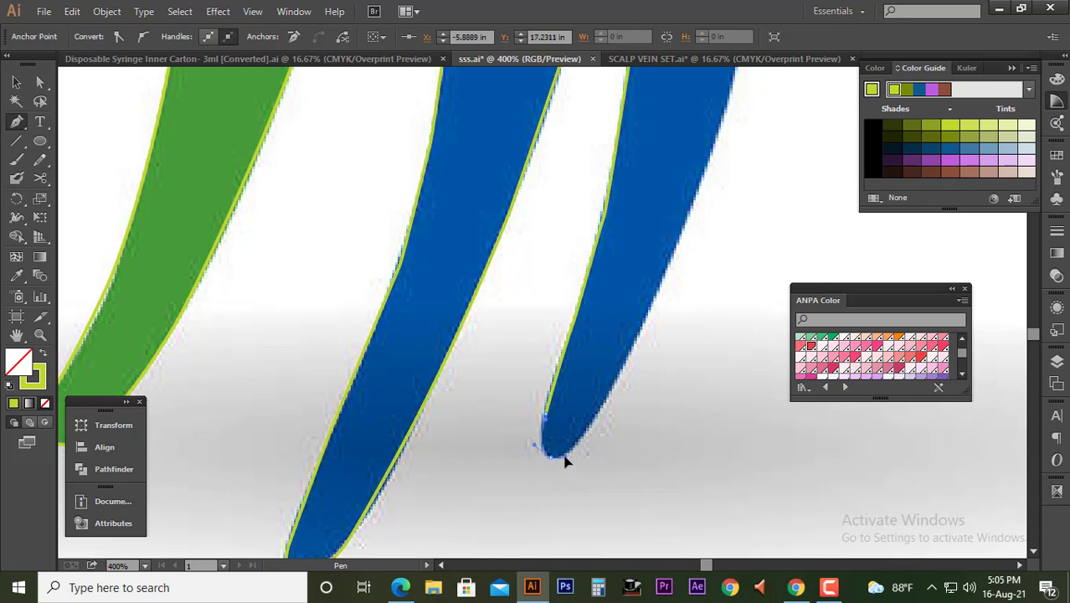
- Continue the path from the tip up the blue stripe's right edge toward where the stripes join
left_click(635, 345)
left_click_drag(675, 246, 602, 373)
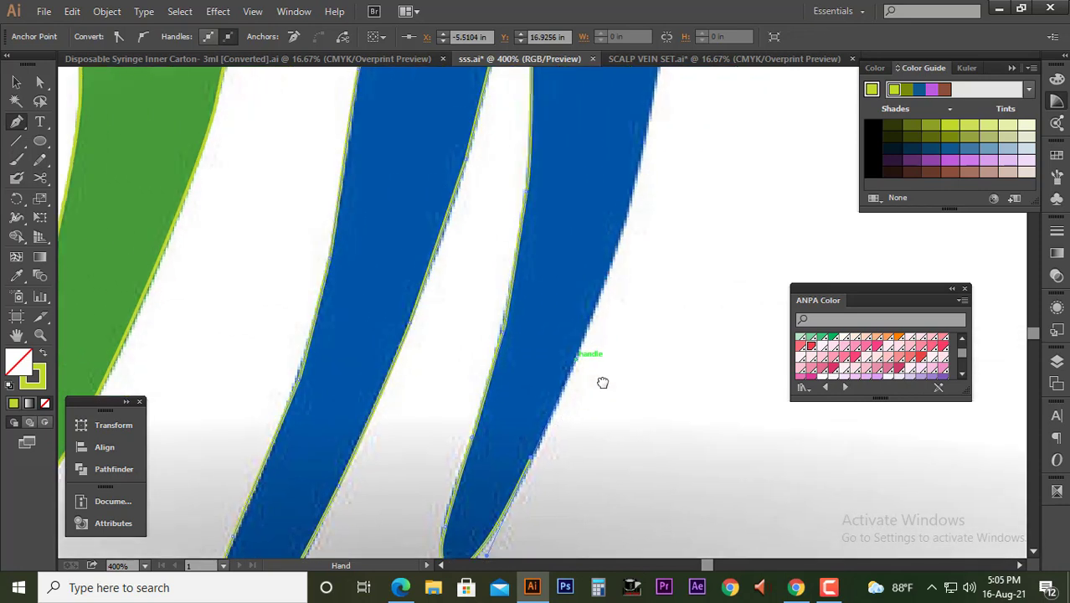
left_click(625, 232)
left_click_drag(635, 232, 609, 321)
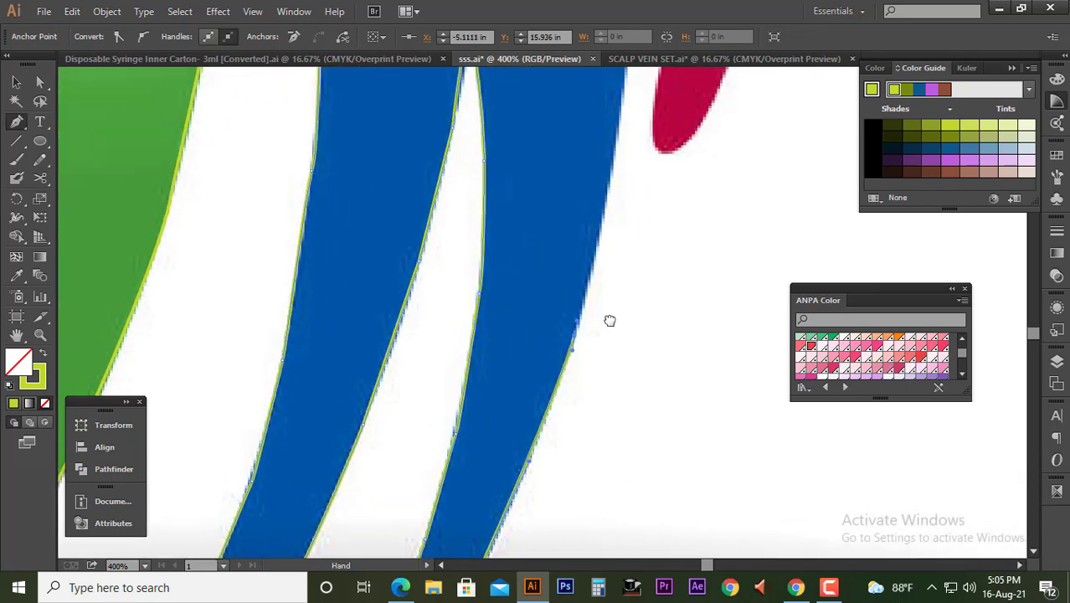
left_click(614, 159)
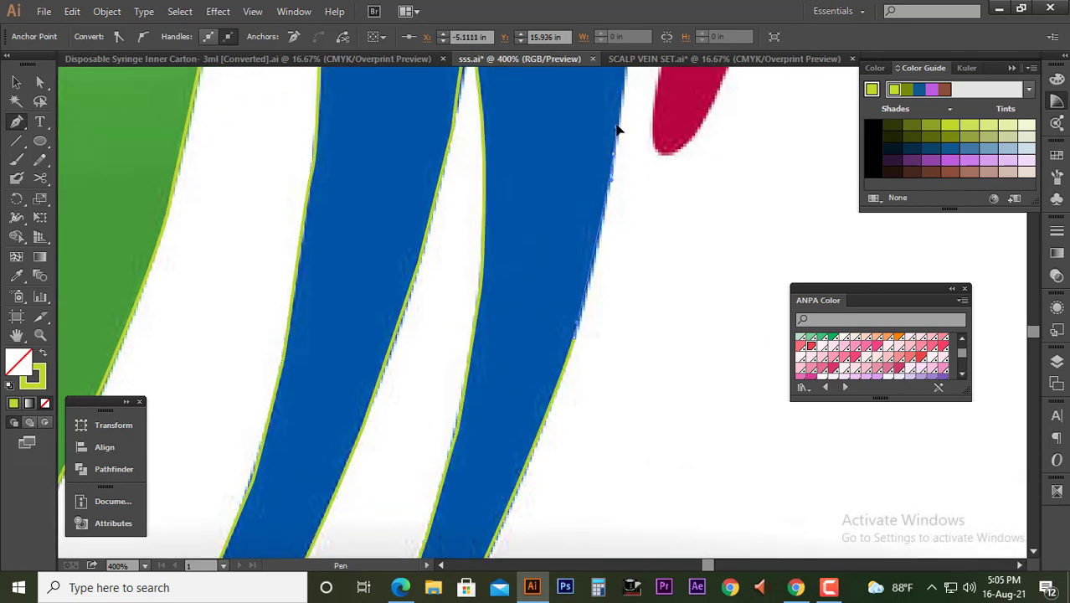
left_click_drag(619, 124, 563, 326)
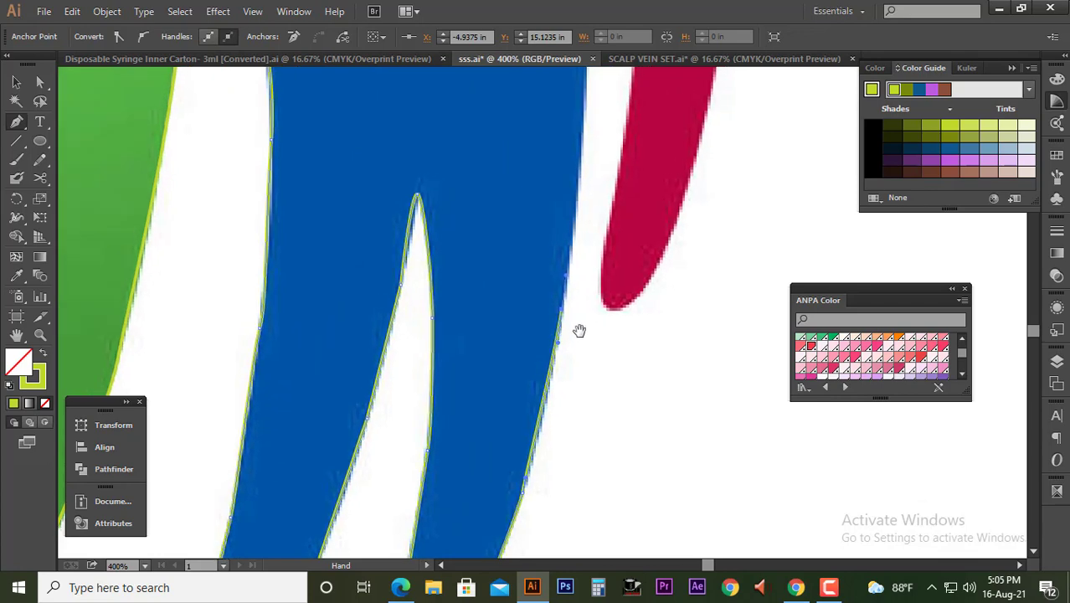
left_click(565, 200)
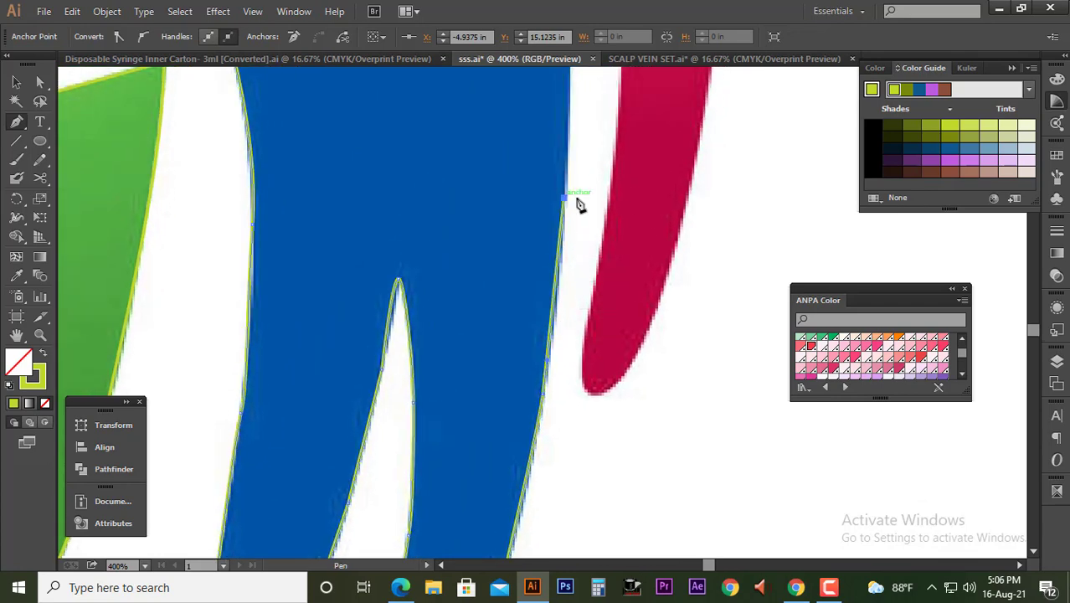
- Anchor at the top-right corner, trace across the top, close on the start anchor and zoom out
left_click_drag(569, 201, 522, 408)
left_click(523, 274)
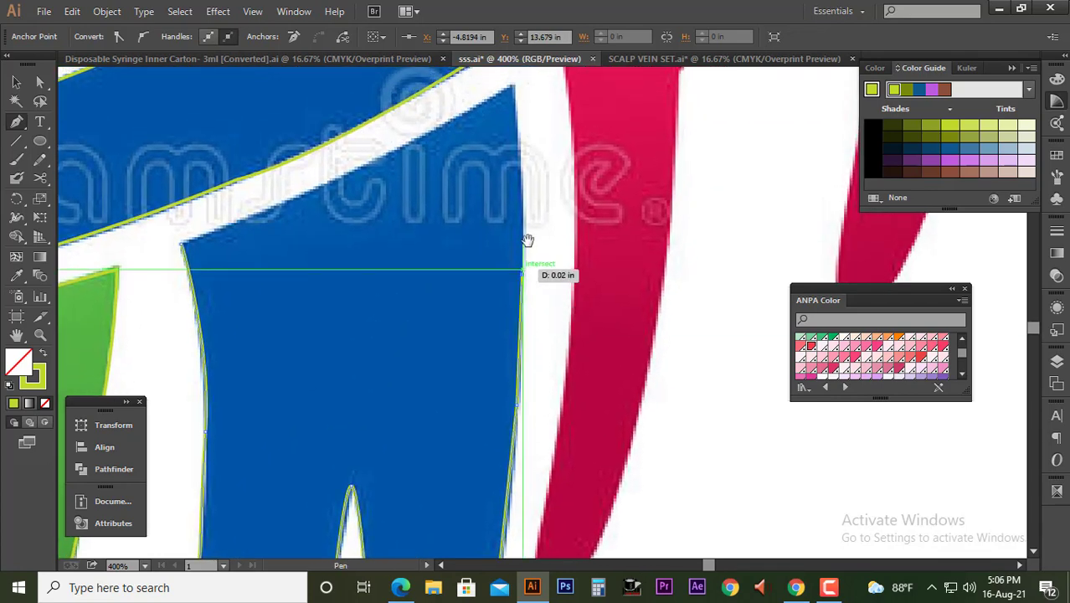
left_click_drag(526, 267, 518, 355)
left_click(505, 173)
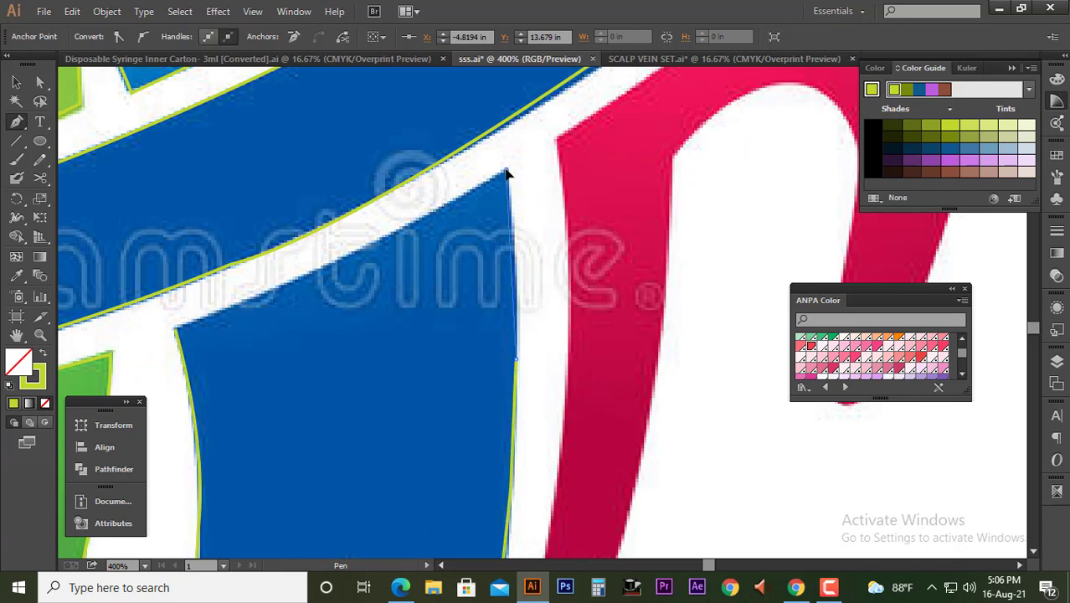
left_click(377, 248)
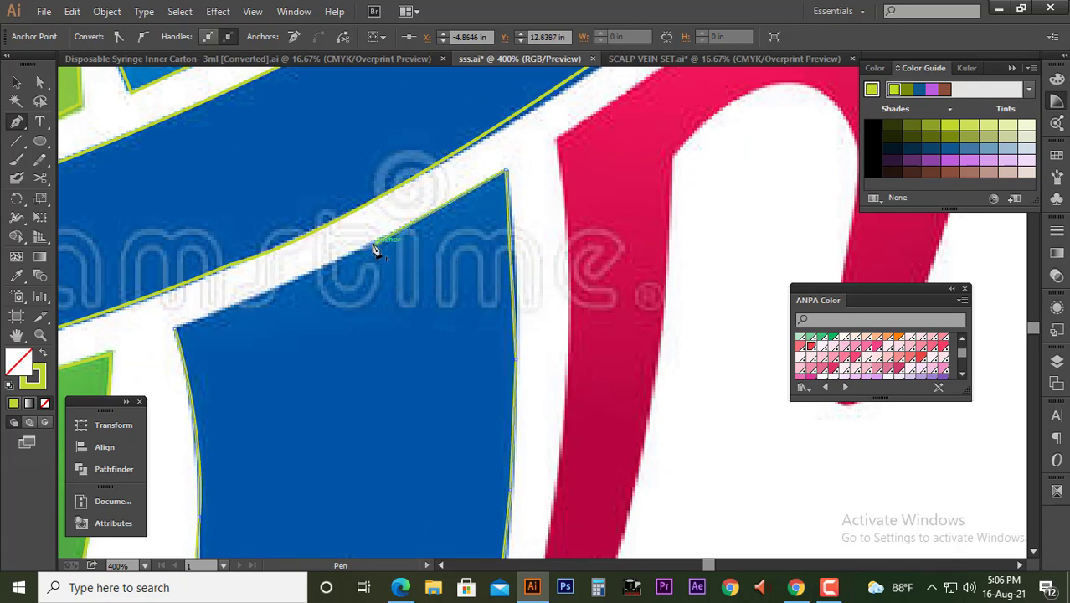
left_click(178, 334)
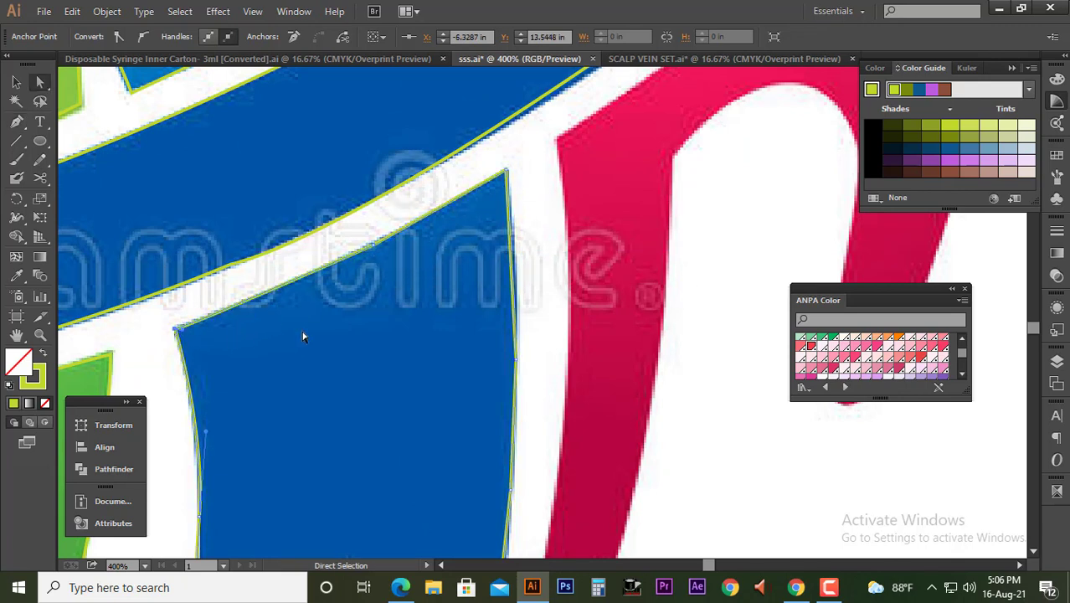
key("ctrl+minus")
key("ctrl+minus")
key("ctrl+minus")
- Start a pen path down the lower figure's left edge and curve it around the tip
key("v")
left_click_drag(417, 360, 444, 286)
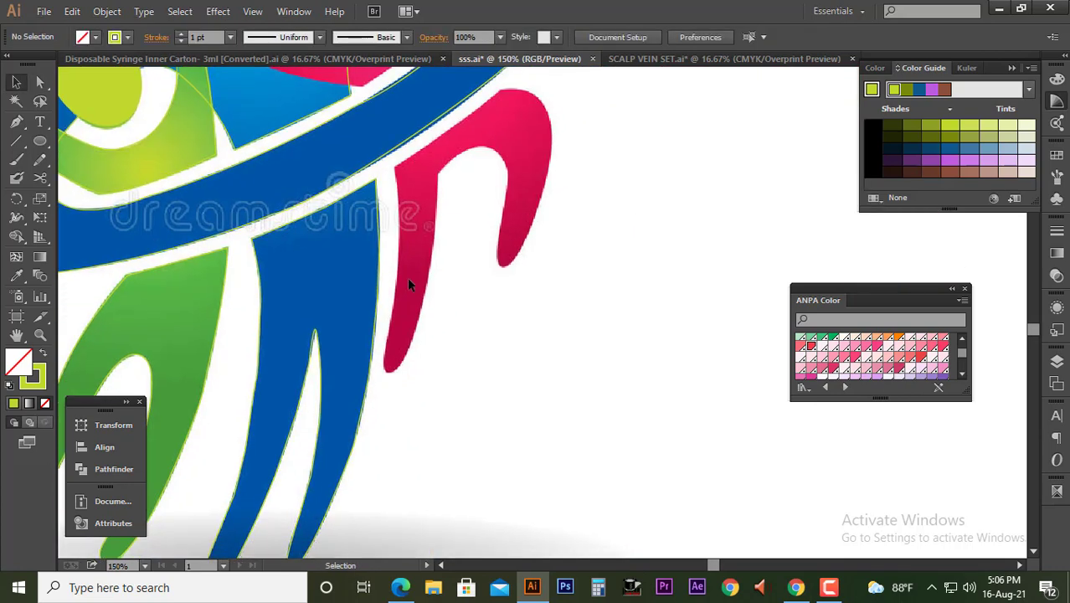
left_click(16, 123)
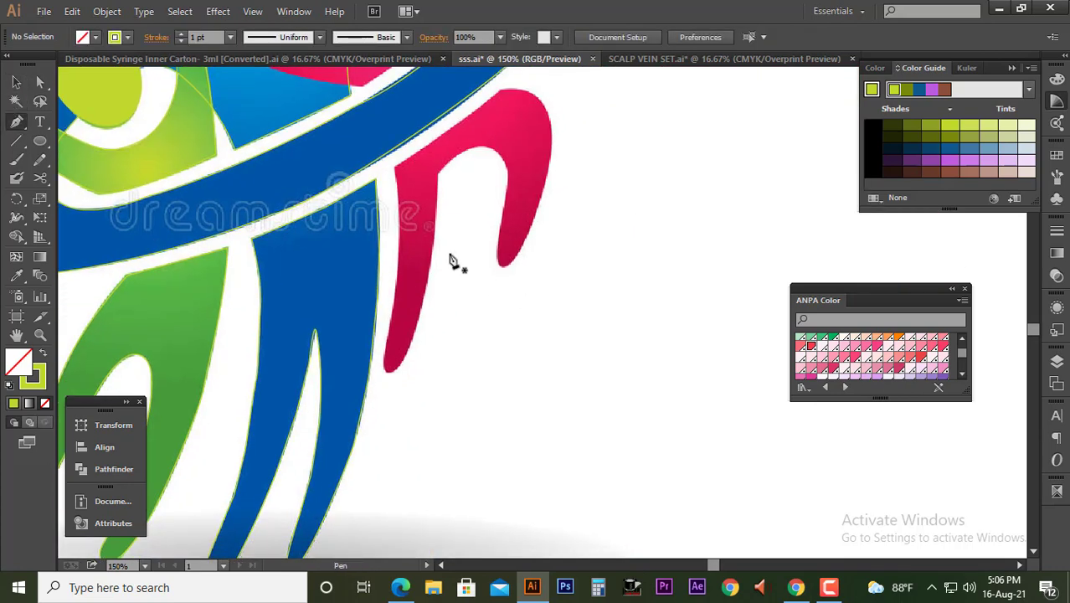
left_click(397, 196)
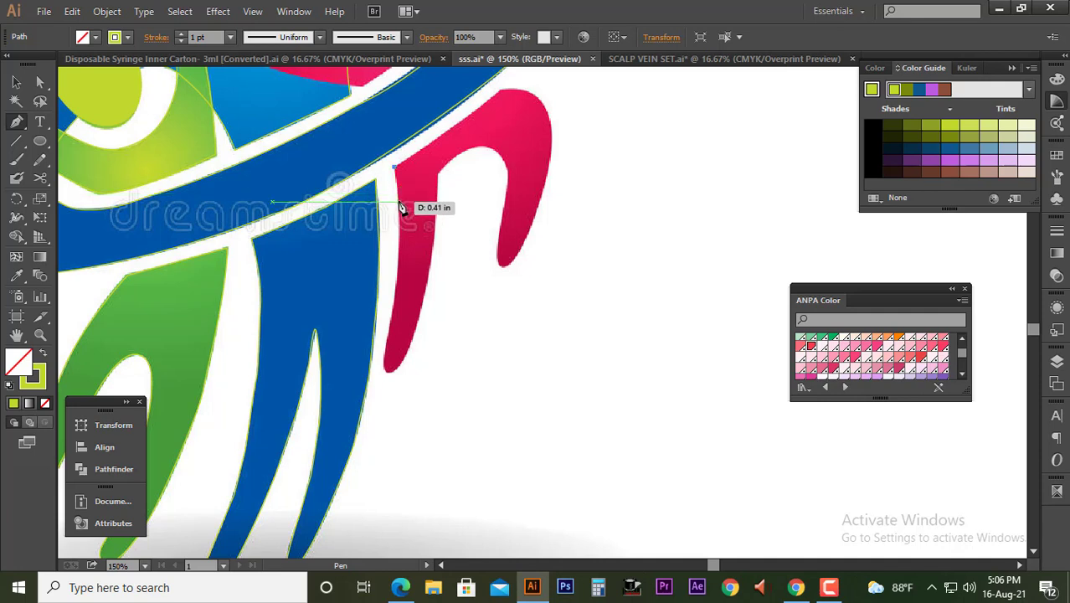
left_click(397, 273)
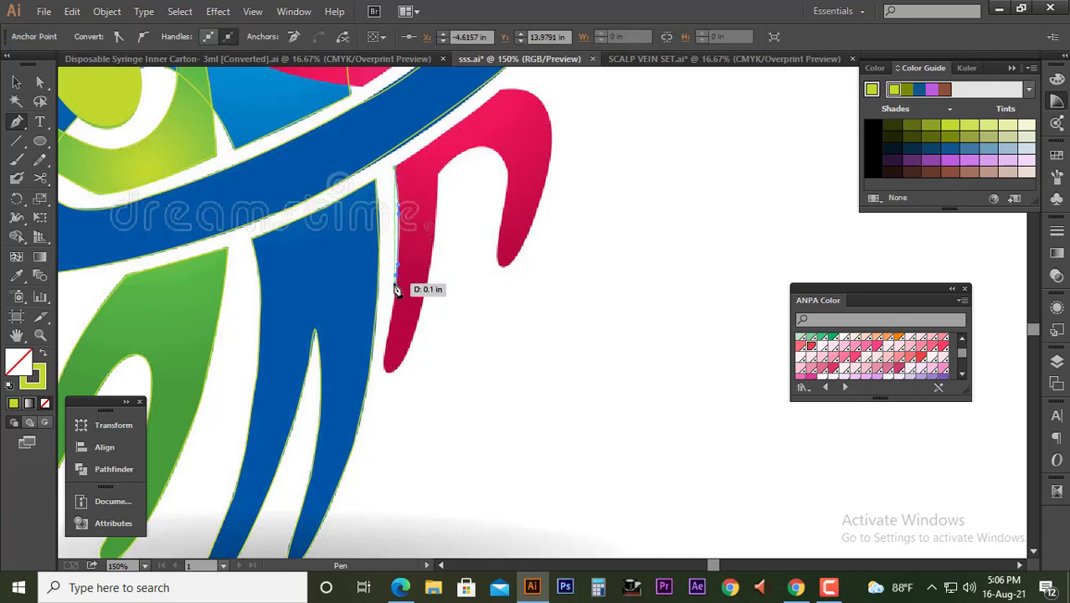
left_click(388, 337)
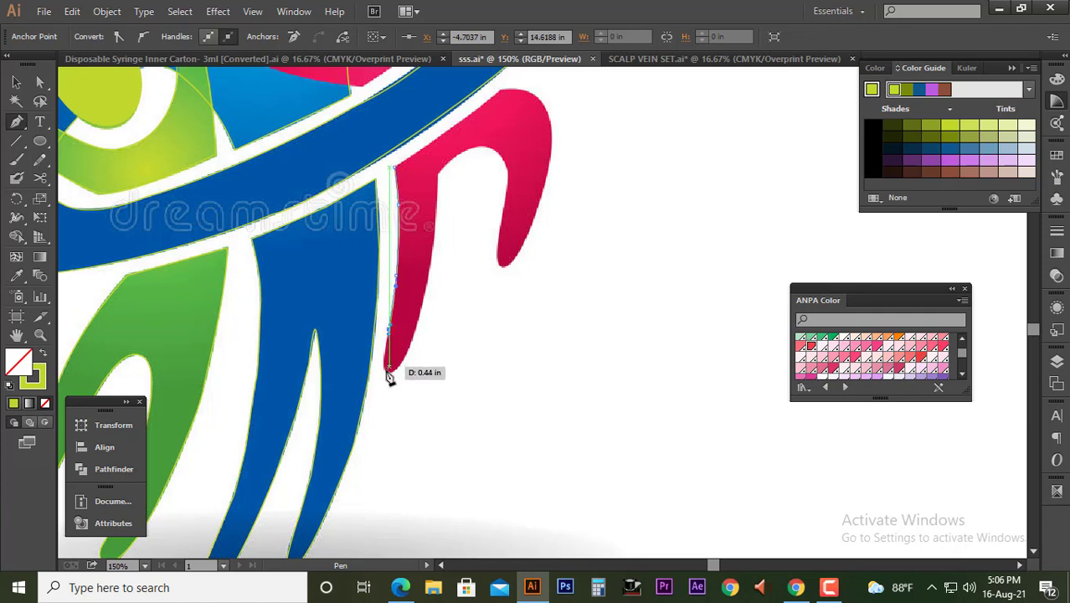
scroll(389, 370, "up", 2)
left_click(389, 368)
left_click_drag(396, 369, 416, 375)
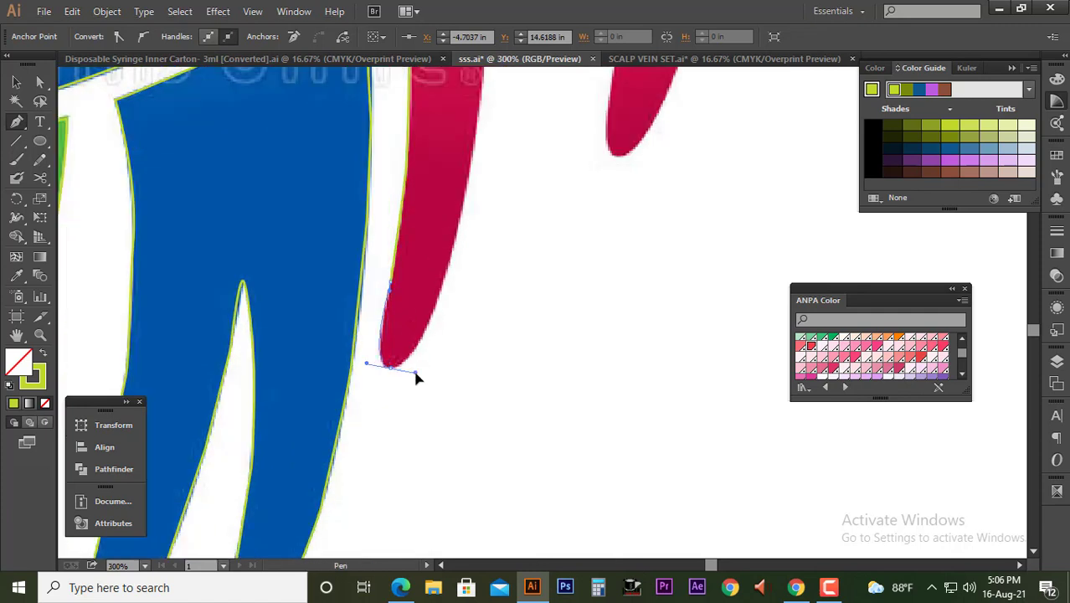
- Add curved anchors up the right edge and down the pink arch's inner edge toward the bottom tip
left_click_drag(439, 307, 451, 269)
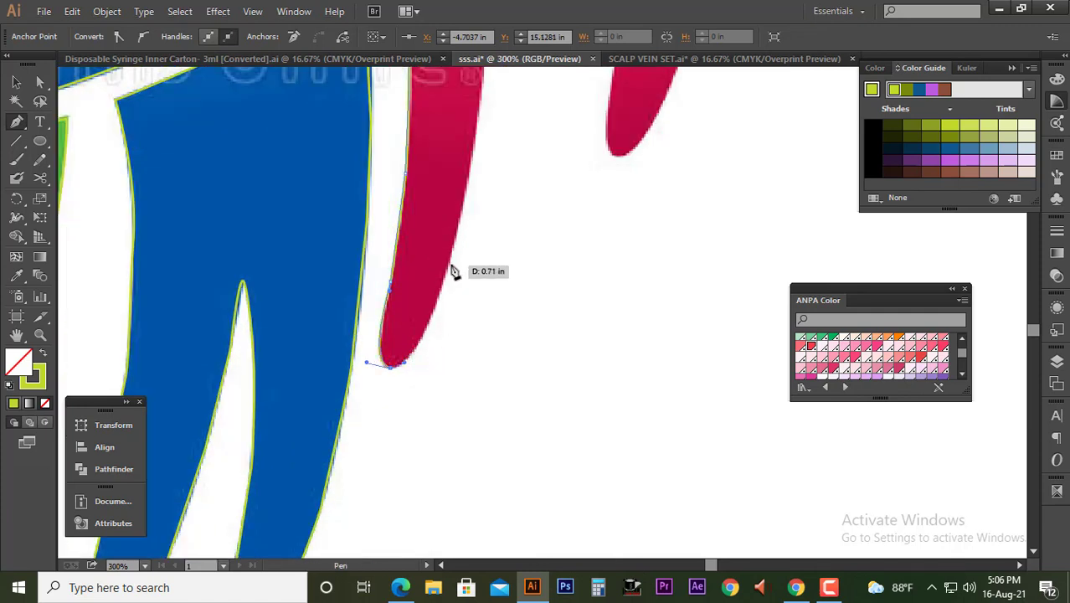
mouse_move(458, 219)
left_mouse_down()
mouse_move(459, 201)
mouse_move(491, 210)
left_mouse_up()
scroll(491, 210, "up", 3)
left_click_drag(418, 269, 421, 276)
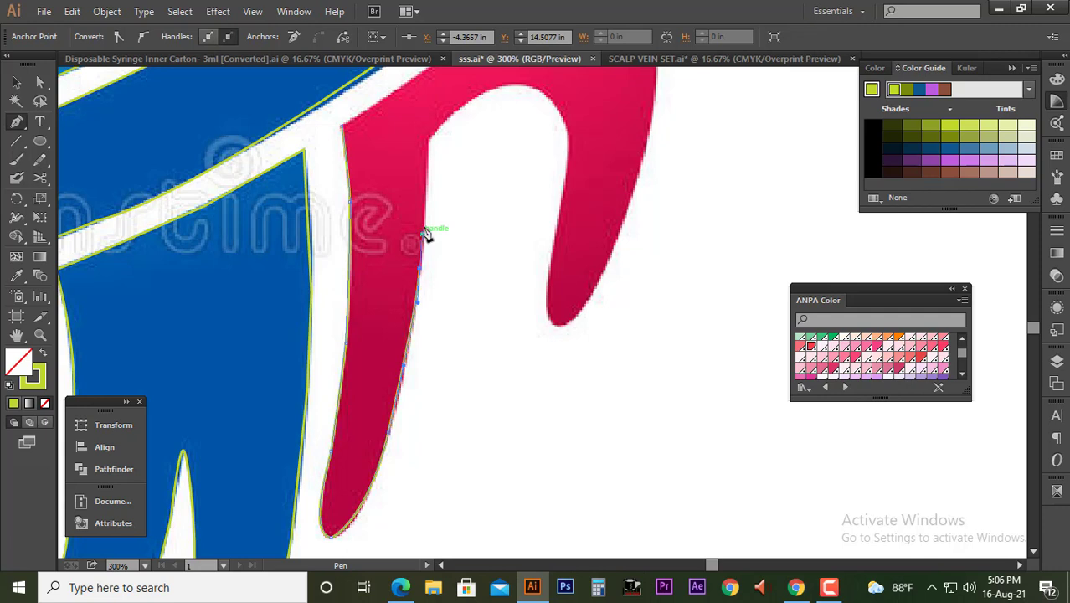
left_click(426, 145)
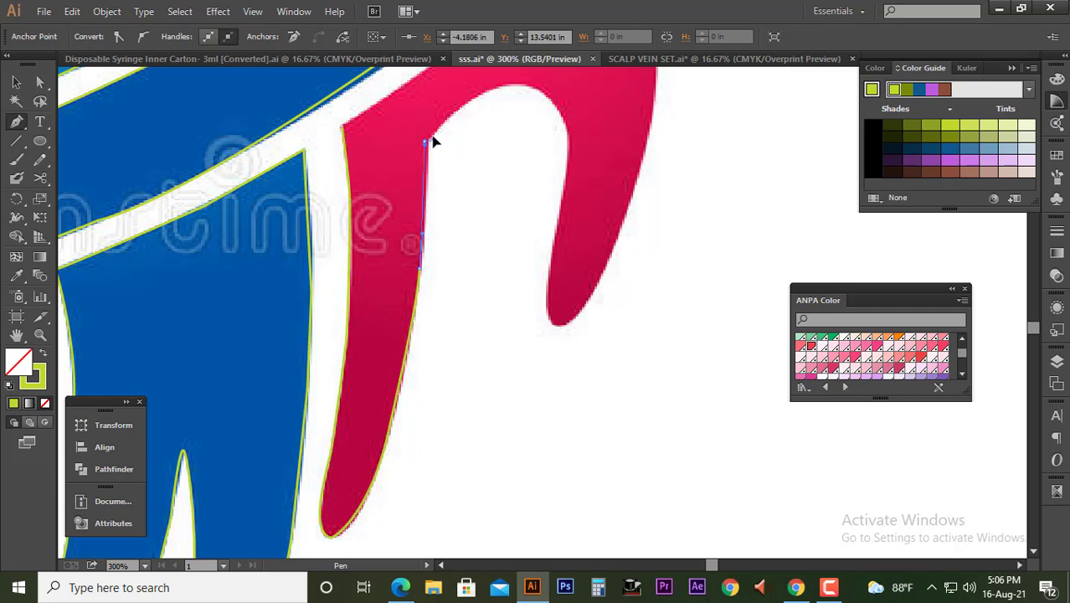
scroll(445, 251, "up", 3)
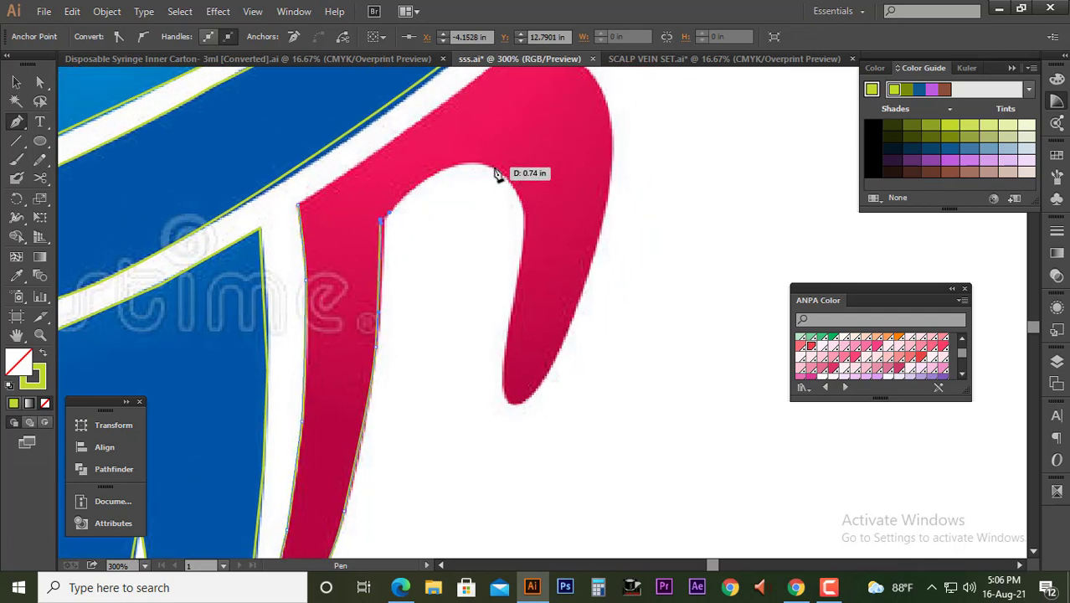
left_click_drag(495, 170, 528, 186)
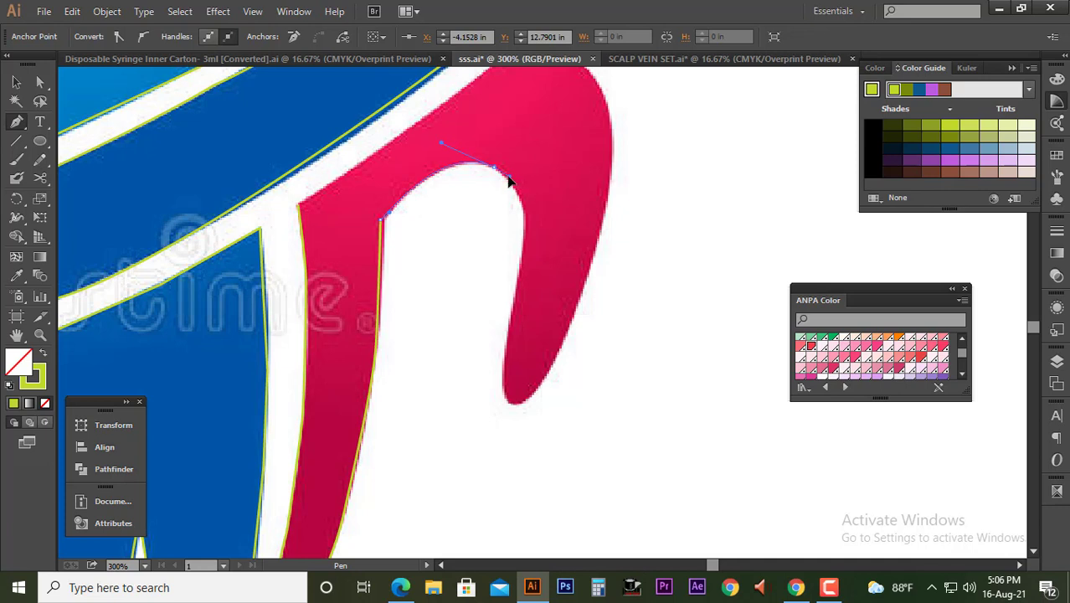
left_click_drag(523, 241, 513, 295)
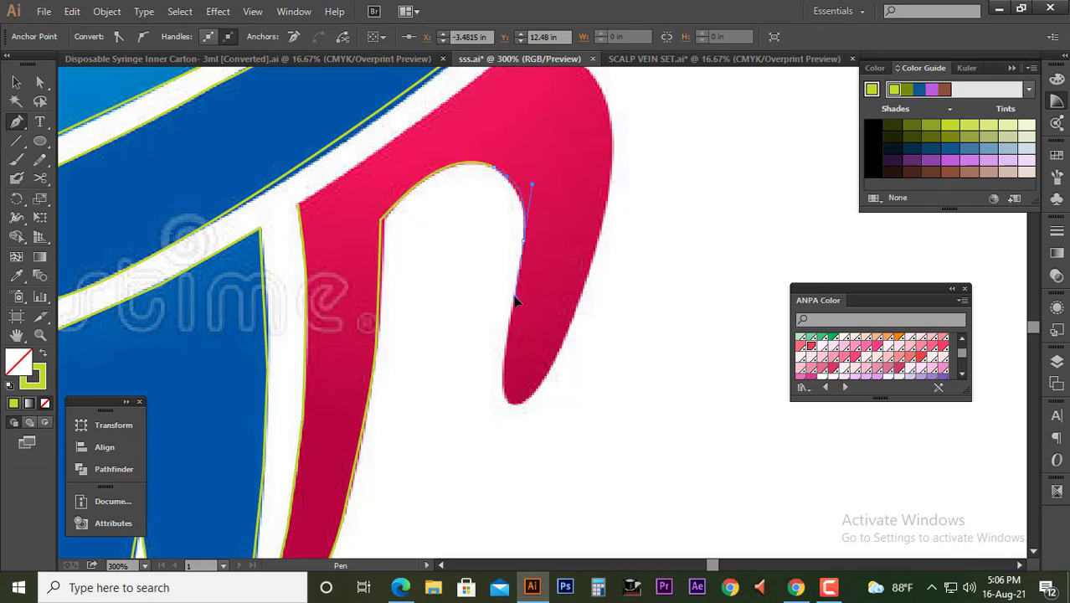
mouse_move(516, 292)
left_mouse_down()
mouse_move(515, 411)
mouse_move(535, 416)
mouse_move(579, 292)
left_mouse_up()
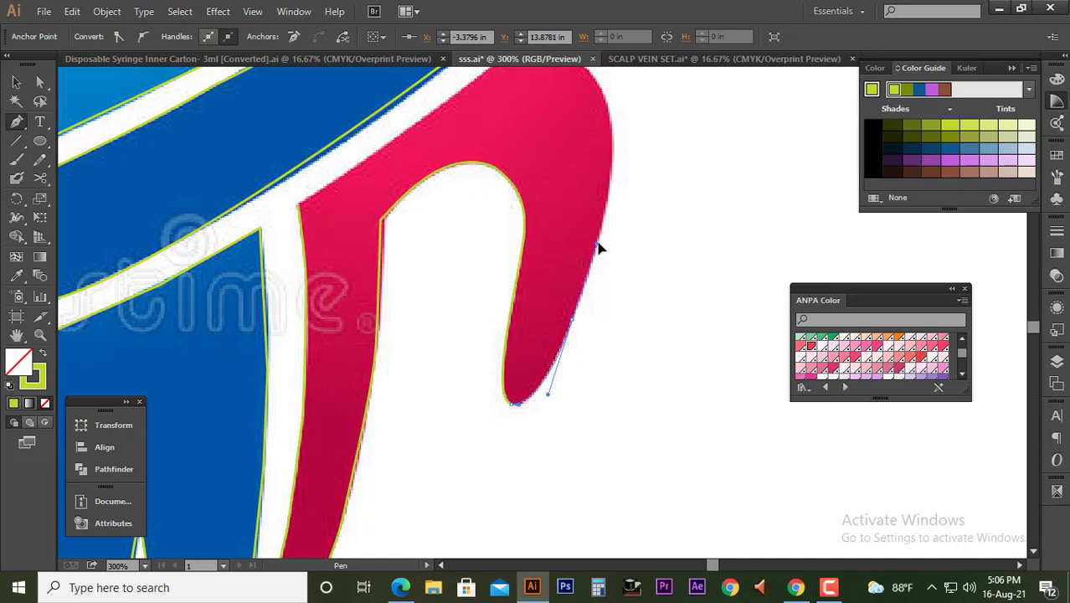
- Curve up the outer edge and over the hook, finish the path, and select the pink outline
scroll(624, 318, "up", 3)
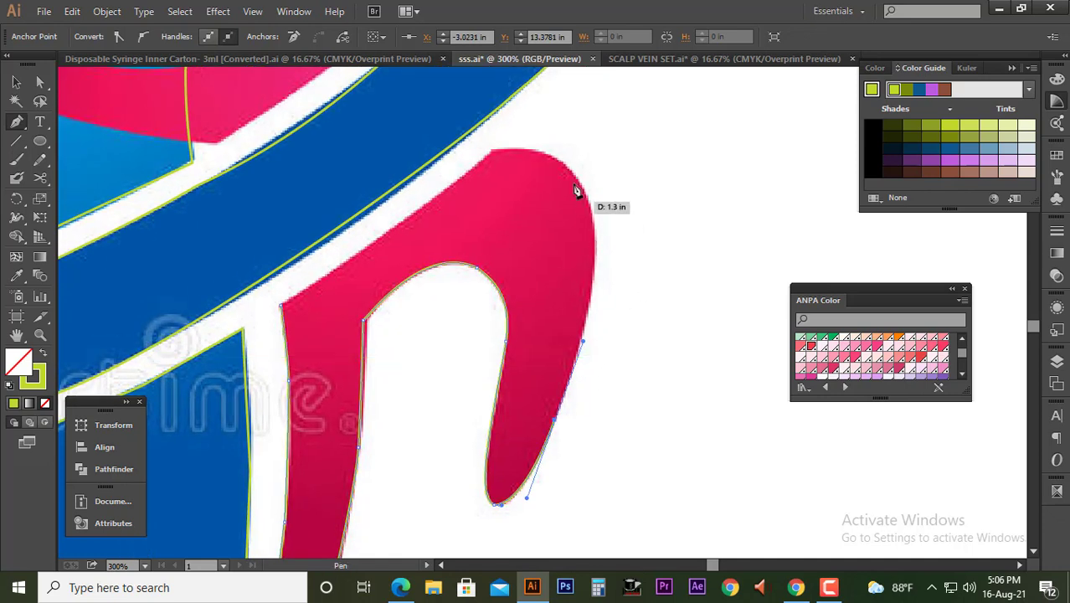
left_click_drag(592, 220, 584, 162)
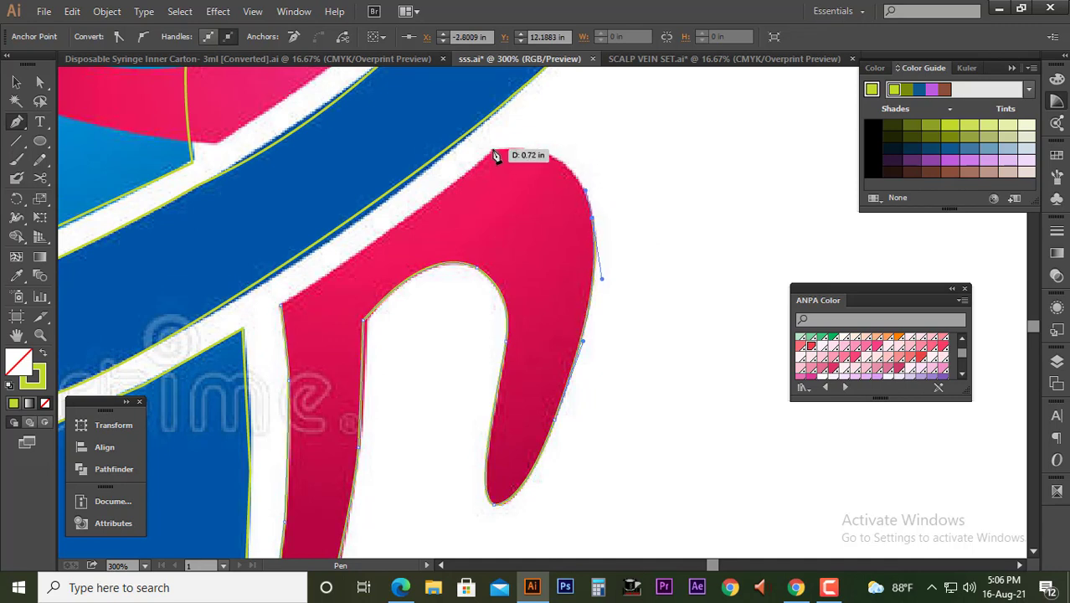
mouse_move(495, 150)
left_mouse_down()
mouse_move(425, 175)
mouse_move(413, 167)
mouse_move(466, 170)
left_mouse_up()
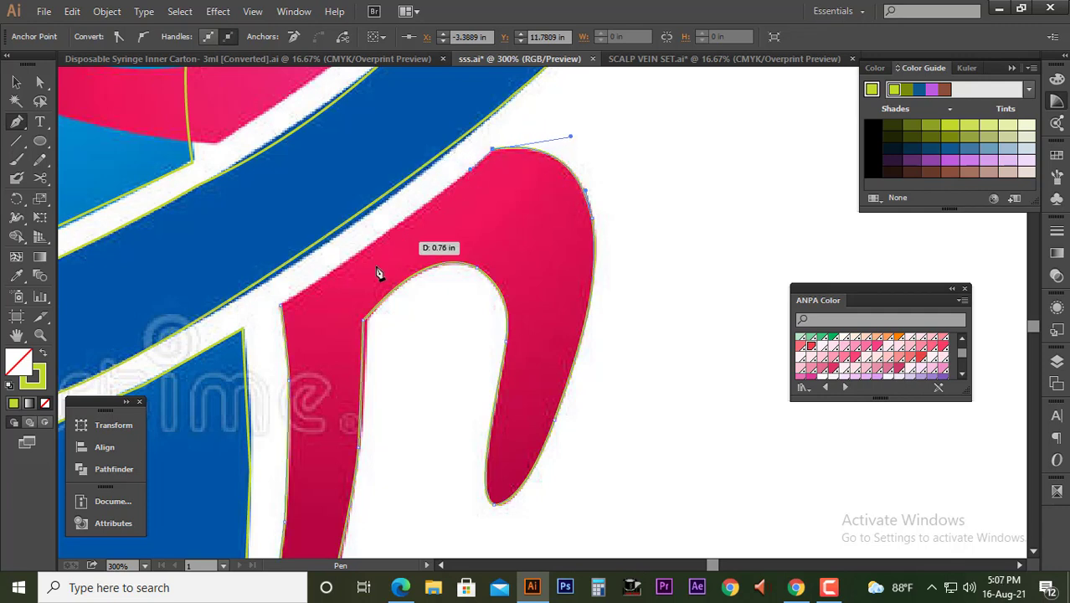
left_click(282, 303)
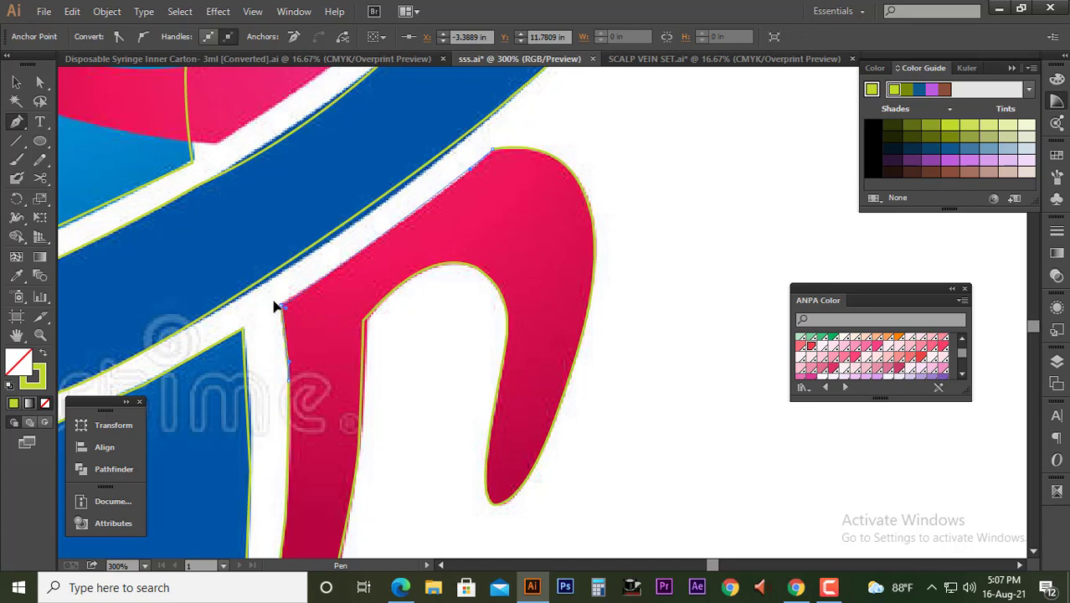
key("v")
left_click(568, 207)
scroll(617, 185, "down", 2)
left_click_drag(639, 161, 640, 308)
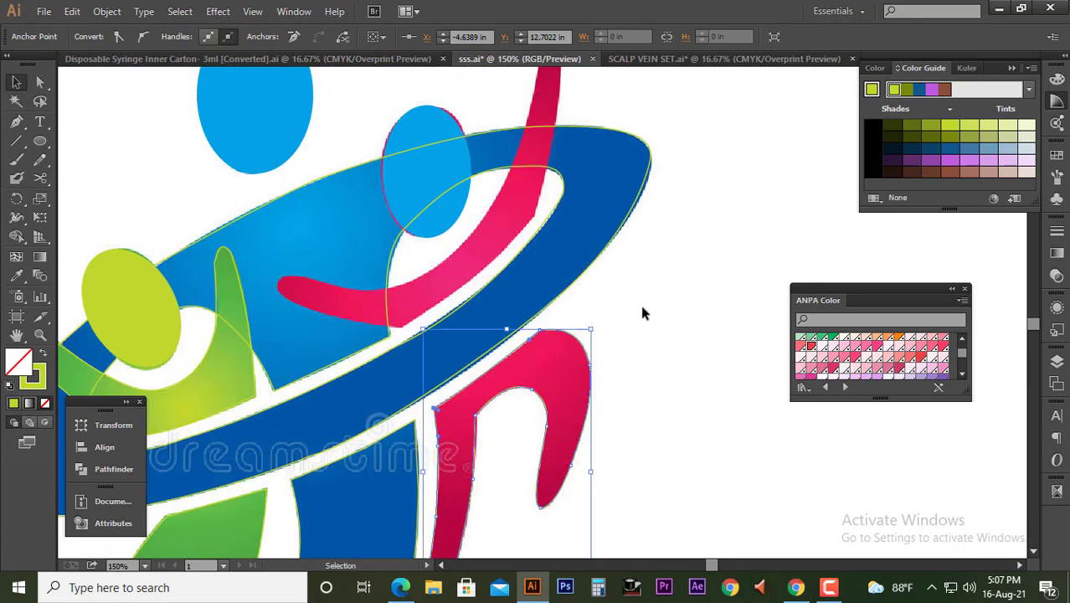
- Start a new pen outline around the pink arm's left tip, up its upper edge to the top tip
left_click(647, 312)
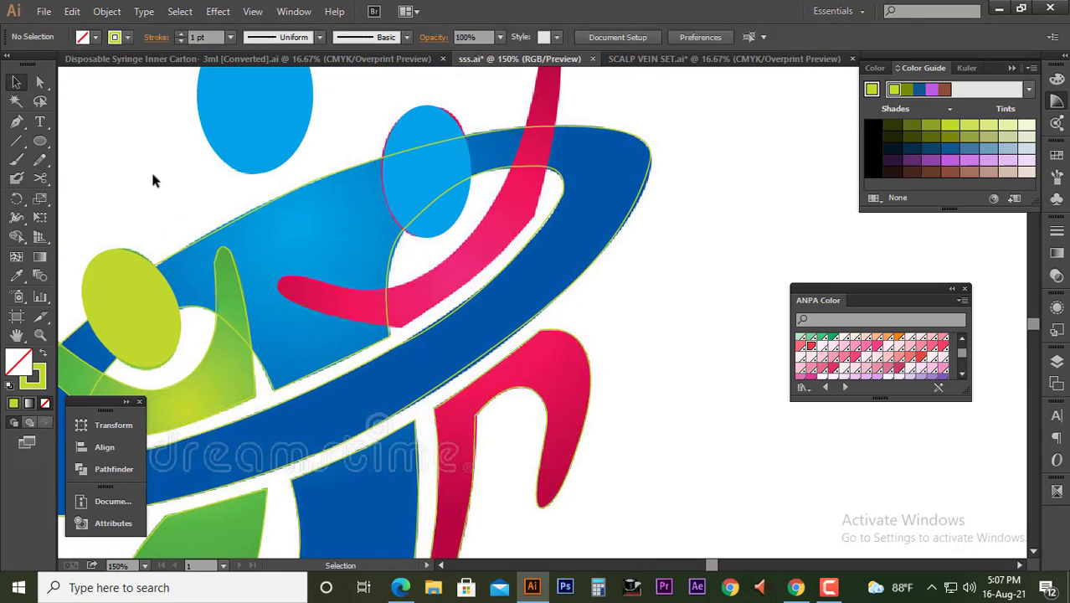
left_click(16, 122)
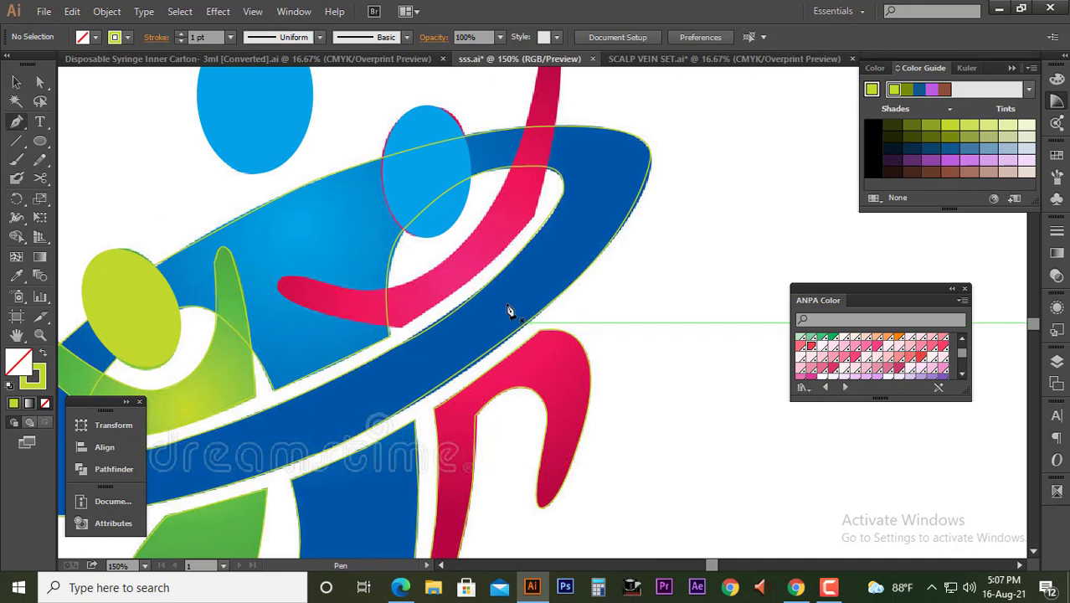
left_click(400, 333)
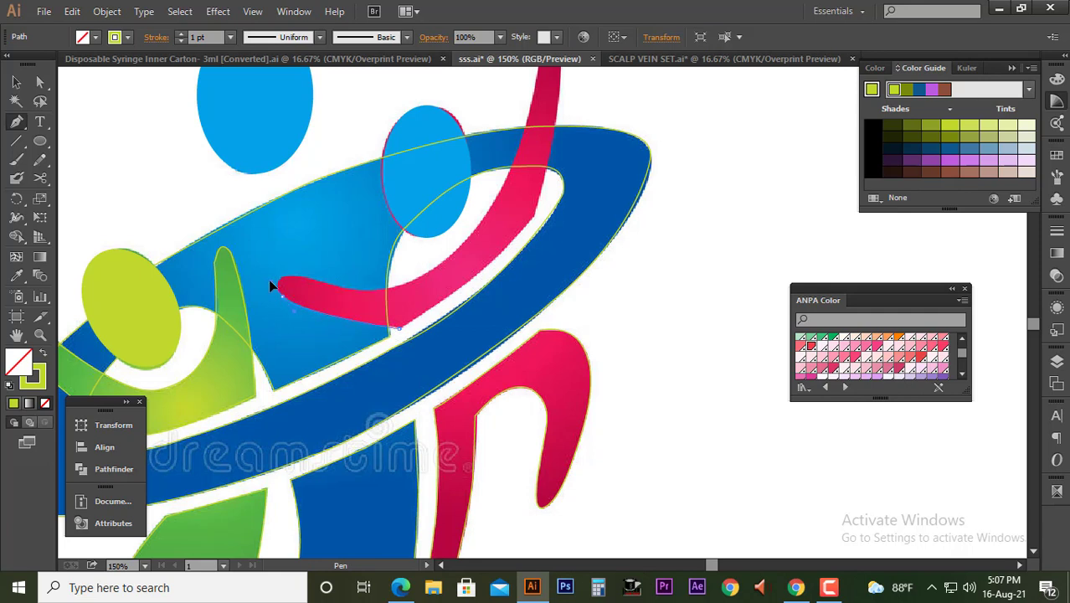
left_click_drag(277, 285, 306, 284)
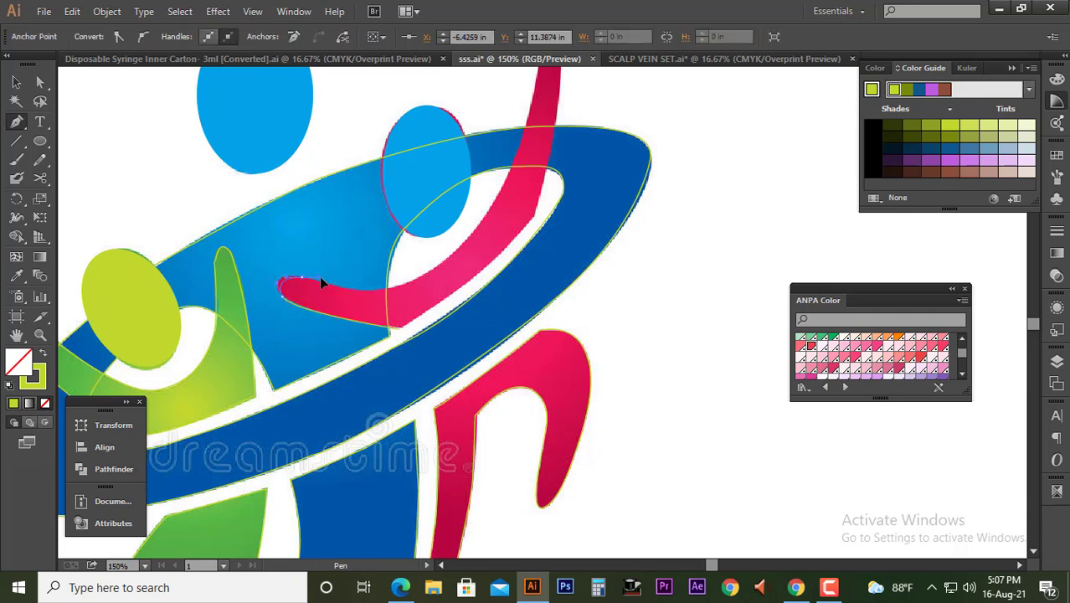
mouse_move(368, 293)
left_mouse_down()
mouse_move(427, 278)
mouse_move(434, 246)
left_mouse_up()
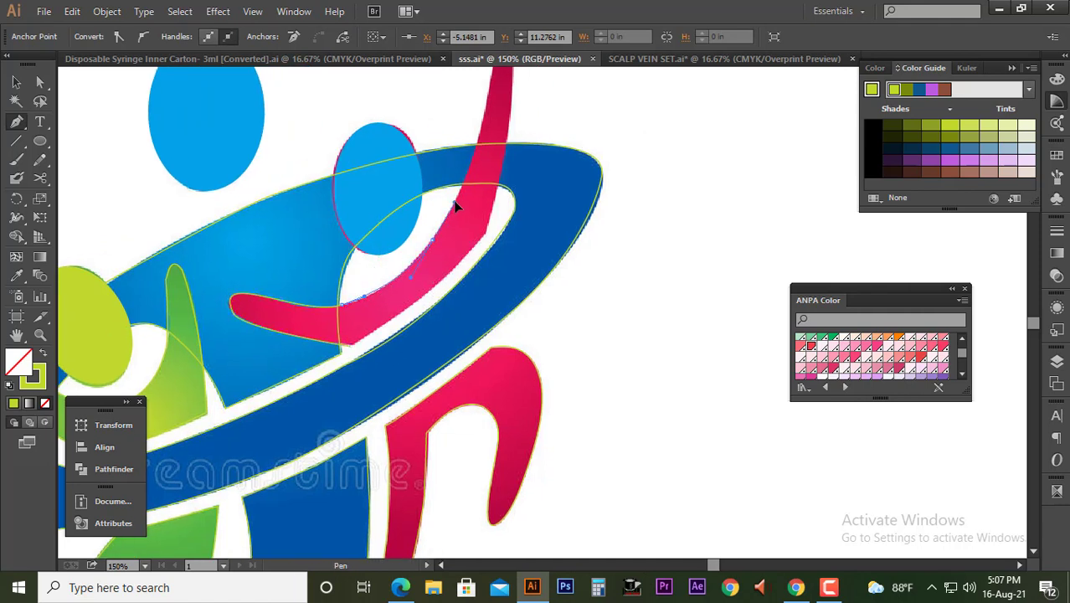
left_click_drag(454, 205, 429, 268)
left_click_drag(473, 172, 477, 112)
left_click(480, 122)
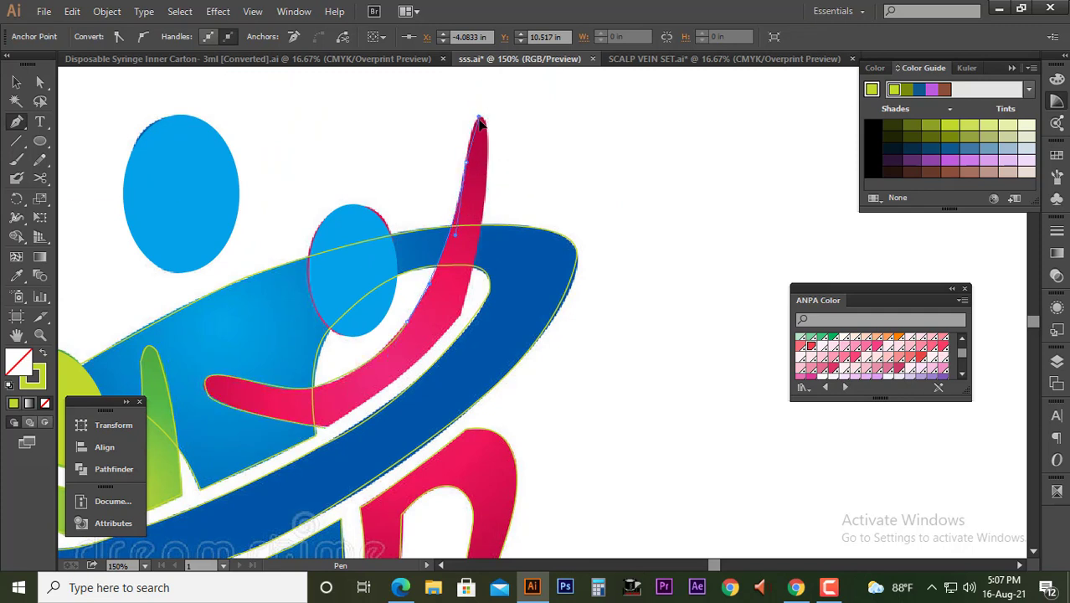
mouse_move(470, 146)
left_mouse_down()
mouse_move(480, 122)
mouse_move(499, 130)
left_mouse_up()
- Trace curved segments down the pink arm's right edge and back along its lower inner edge
scroll(480, 122, "up", 2)
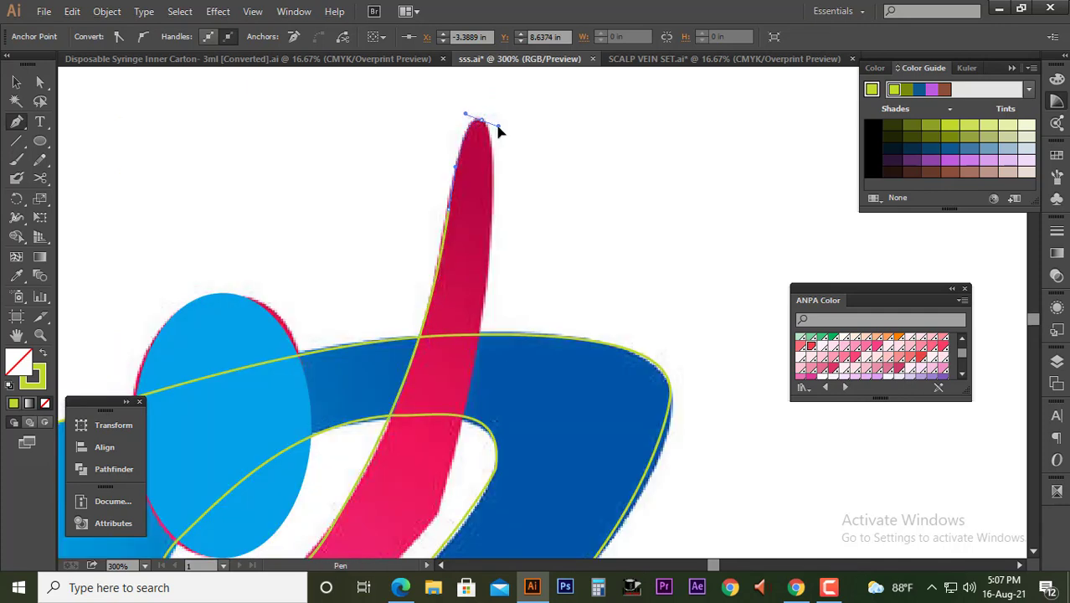
left_click(480, 337)
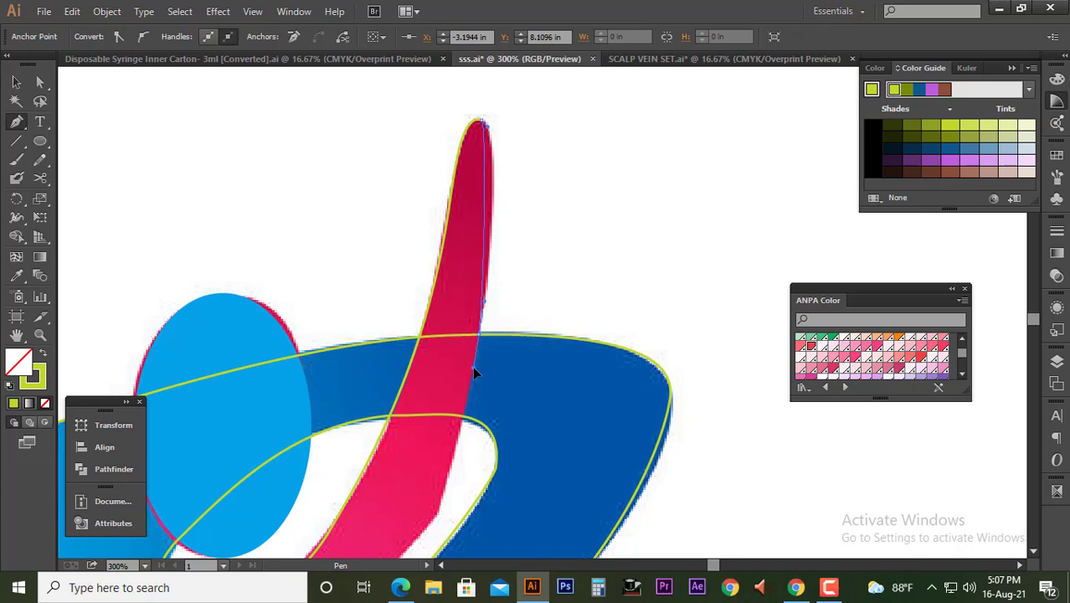
left_click(473, 366)
left_click_drag(480, 316, 505, 221)
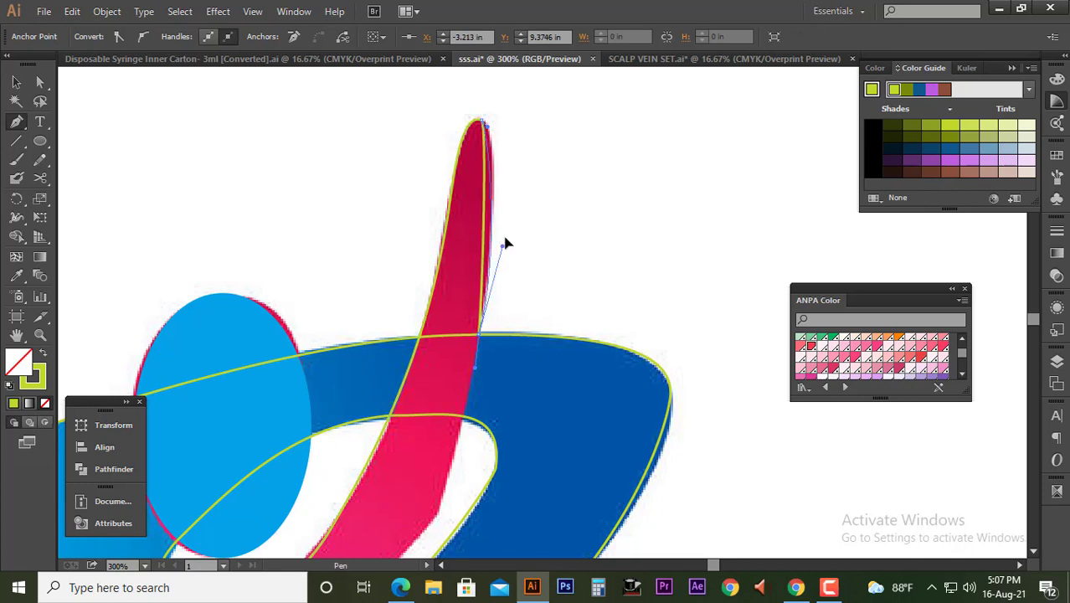
scroll(505, 222, "down", 1)
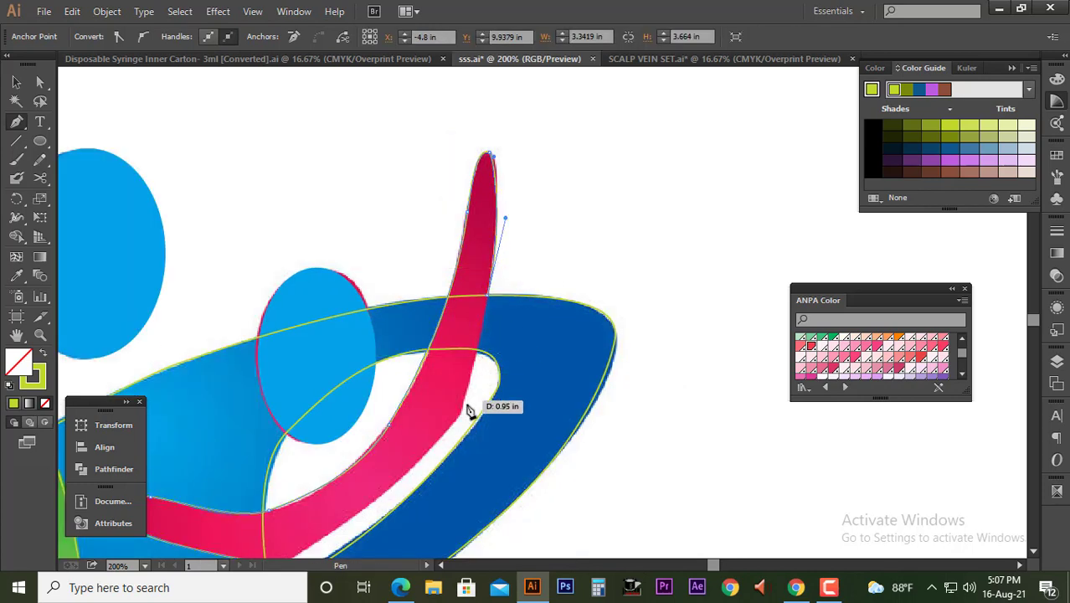
scroll(460, 415, "up", 1)
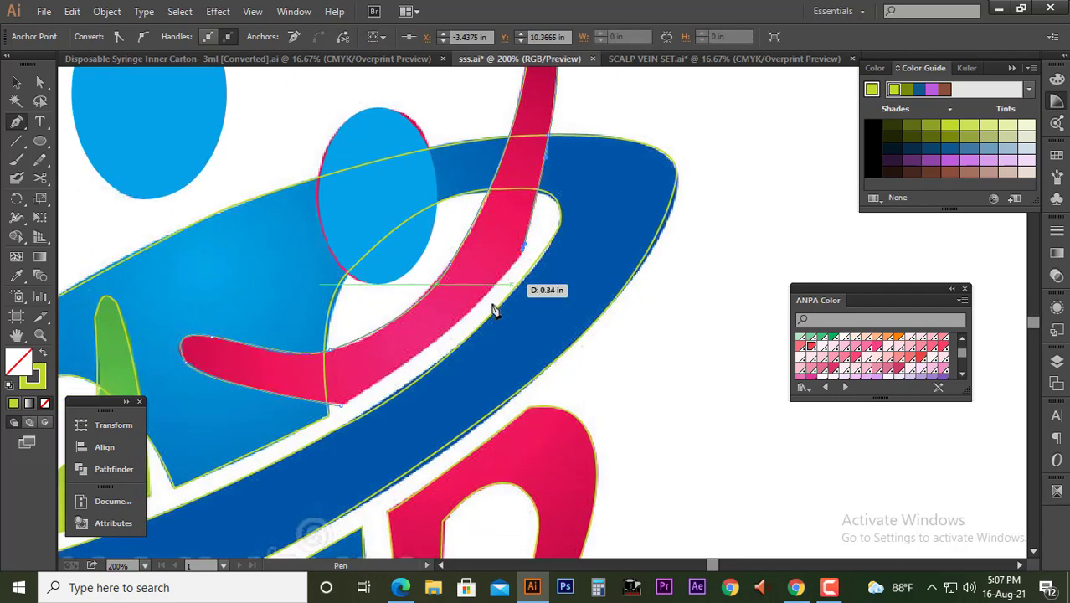
scroll(494, 305, "up", 1)
left_click_drag(436, 338, 370, 381)
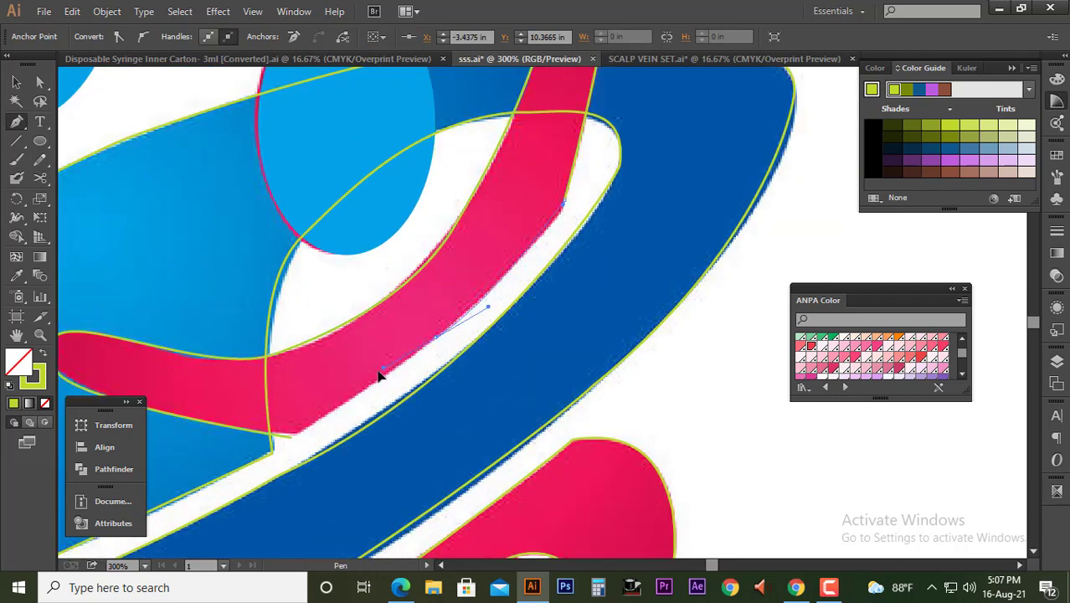
left_click(290, 441)
scroll(391, 295, "down", 1)
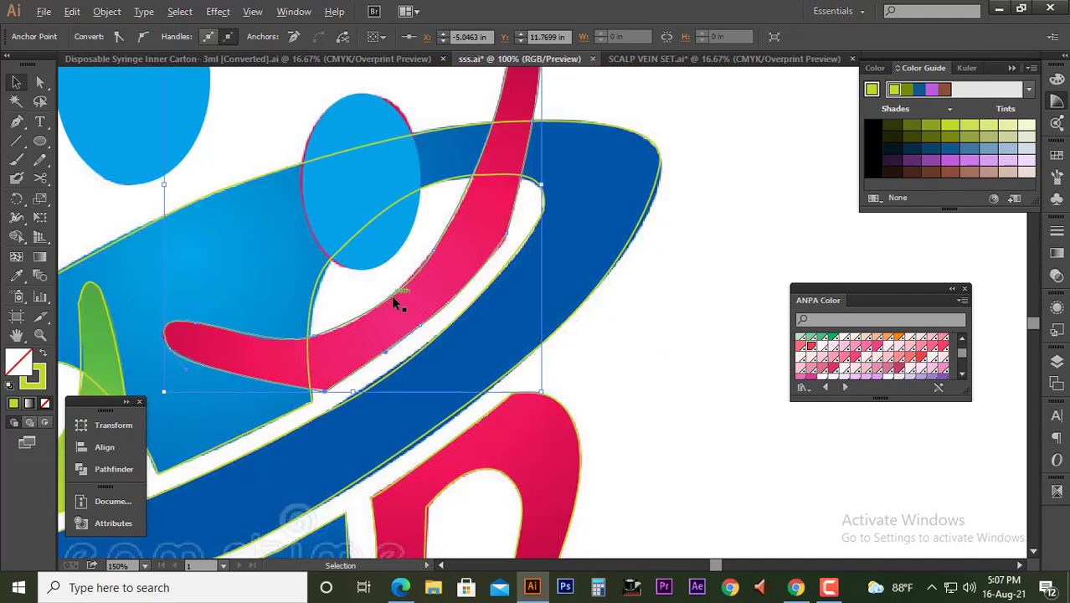
scroll(391, 294, "down", 2)
- Select the traced pink arm and lower pink figure paths together
left_click_drag(519, 319, 603, 308)
left_click(527, 144)
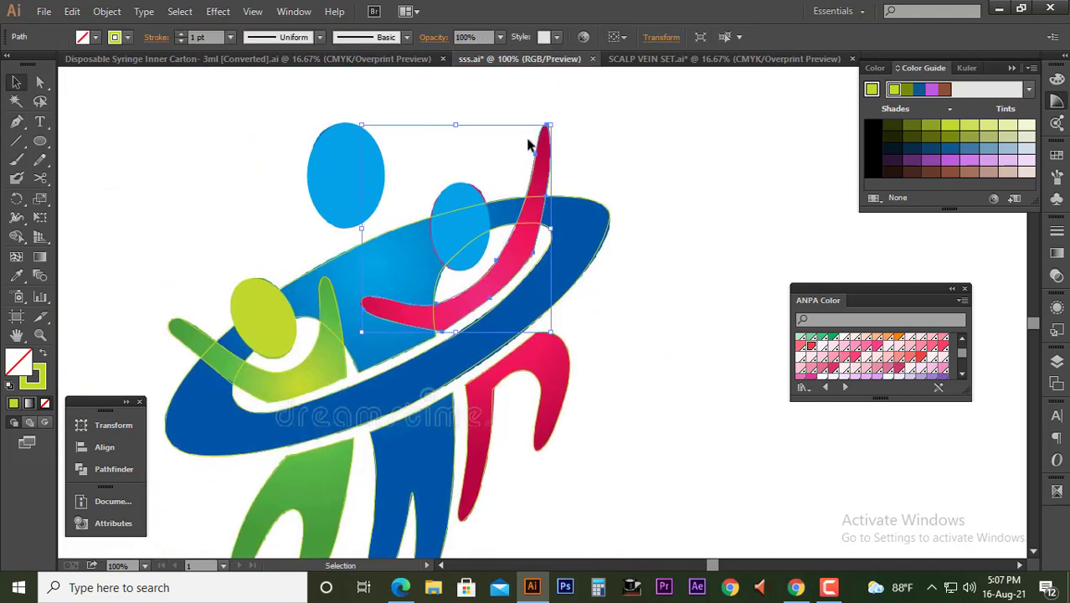
left_click(518, 414, "shift")
left_click(626, 353)
scroll(623, 310, "down", 1)
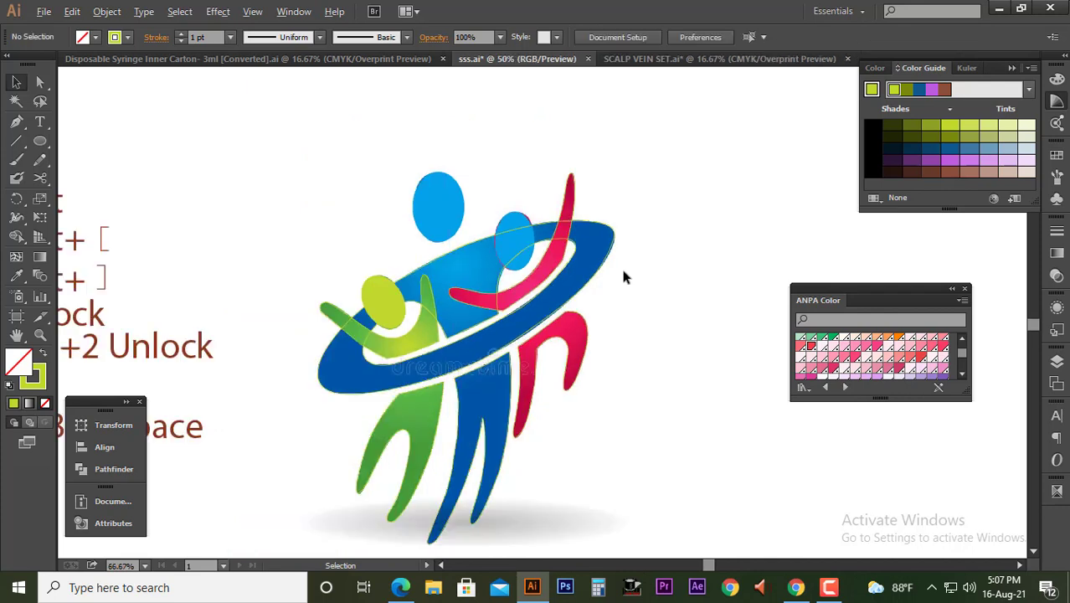
scroll(603, 243, "down", 1)
left_click(583, 216)
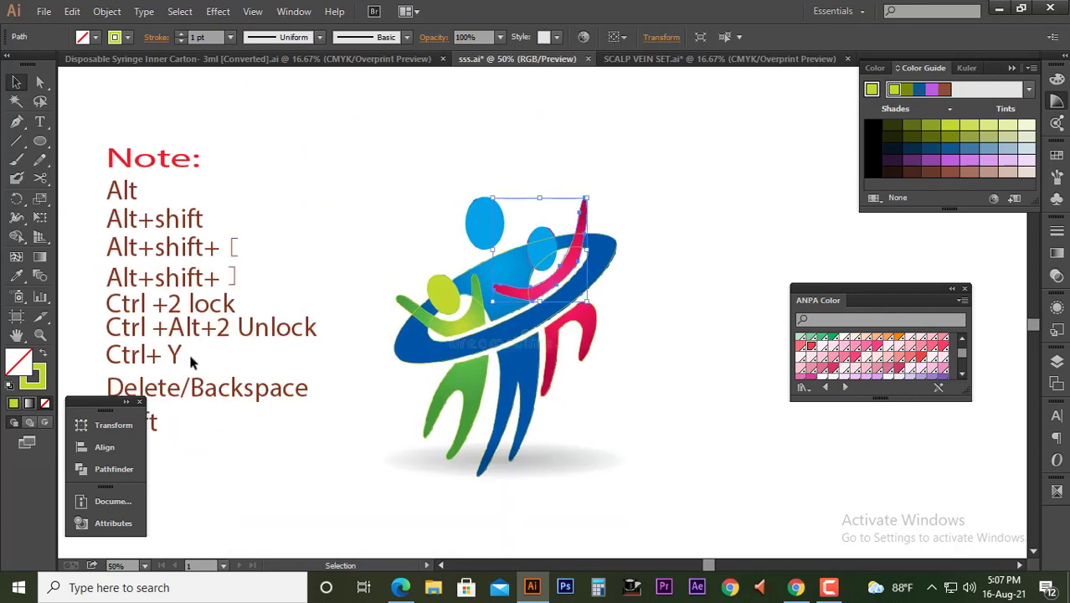
scroll(241, 237, "down", 3)
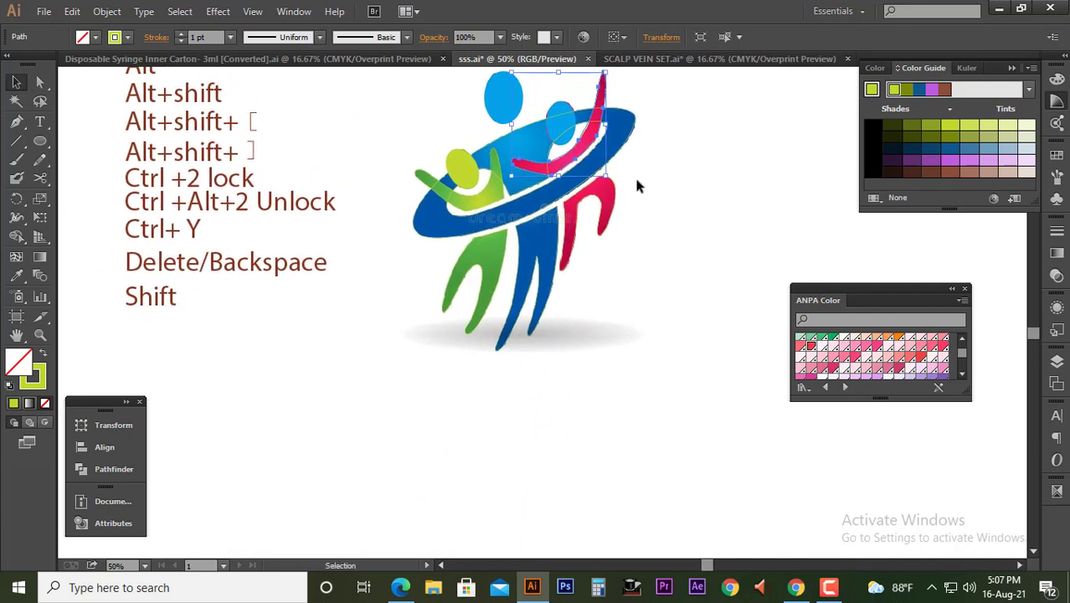
left_click(600, 207, "shift")
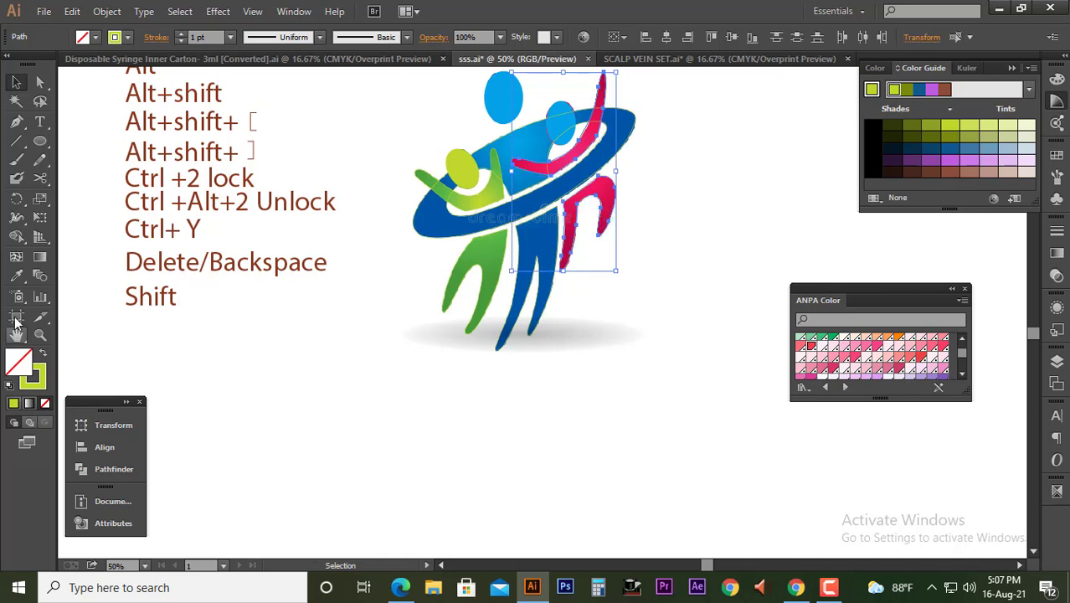
- Fill both traced pink paths with the logo's pink using the Eyedropper
left_click(18, 277)
left_click(535, 165)
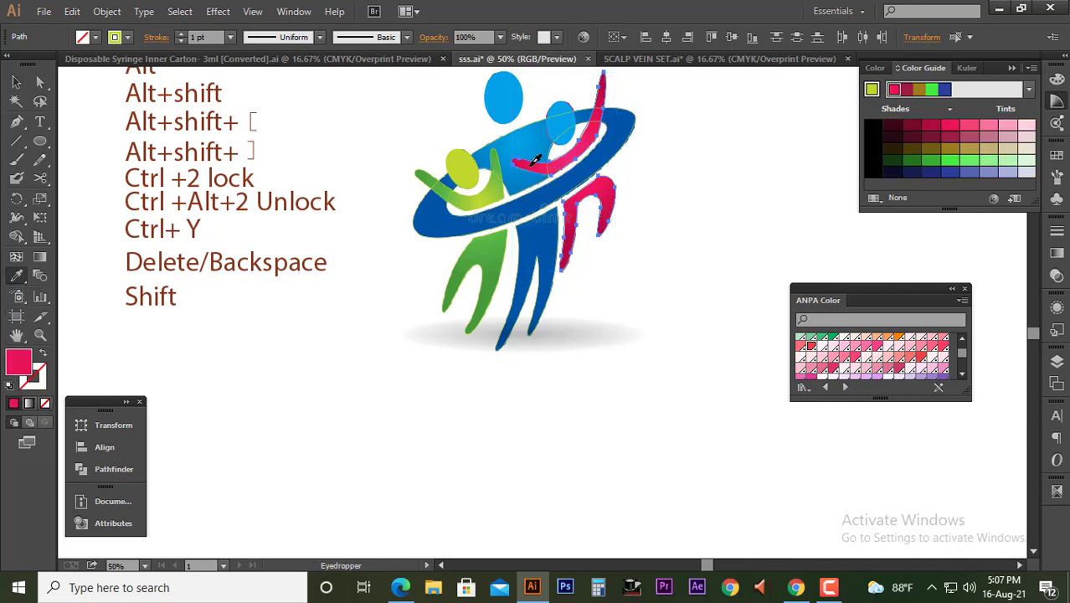
key("v")
left_click(640, 212)
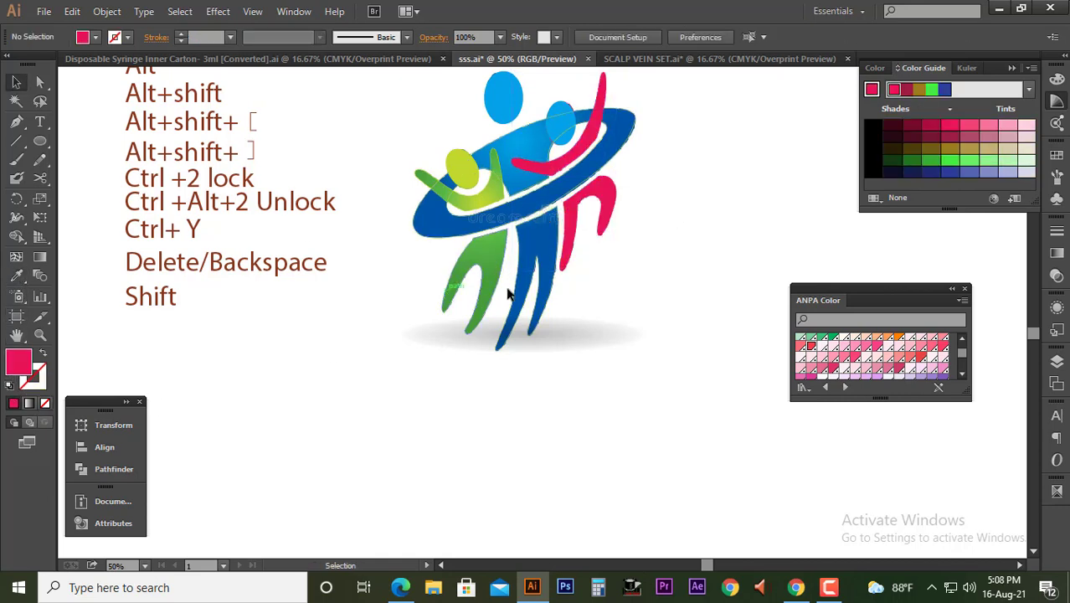
- Give the blue figure's path a flat blue fill sampled from the logo
left_click(536, 278)
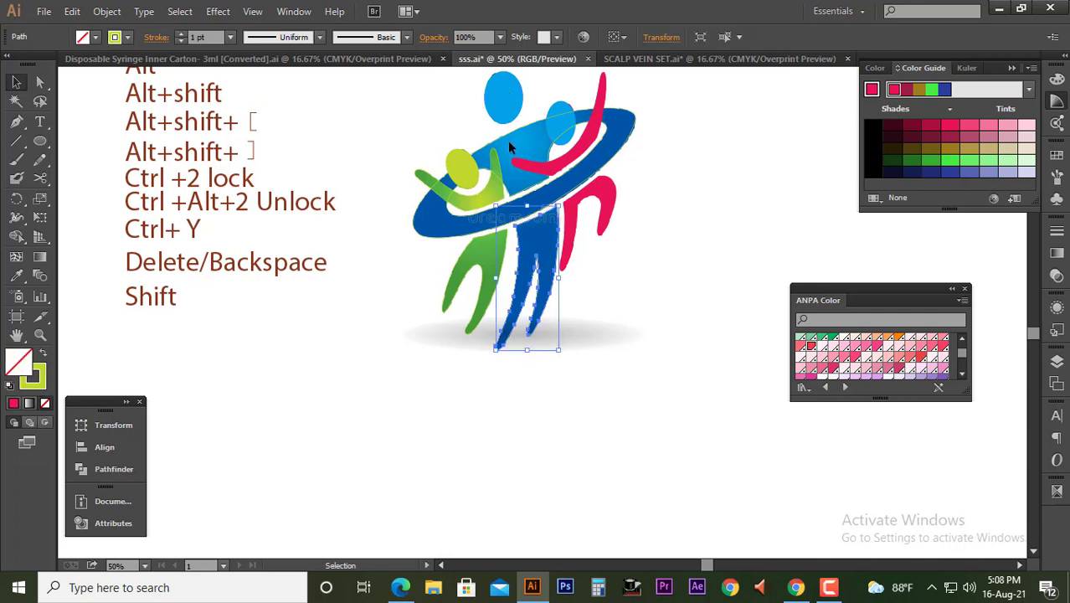
left_click(18, 276)
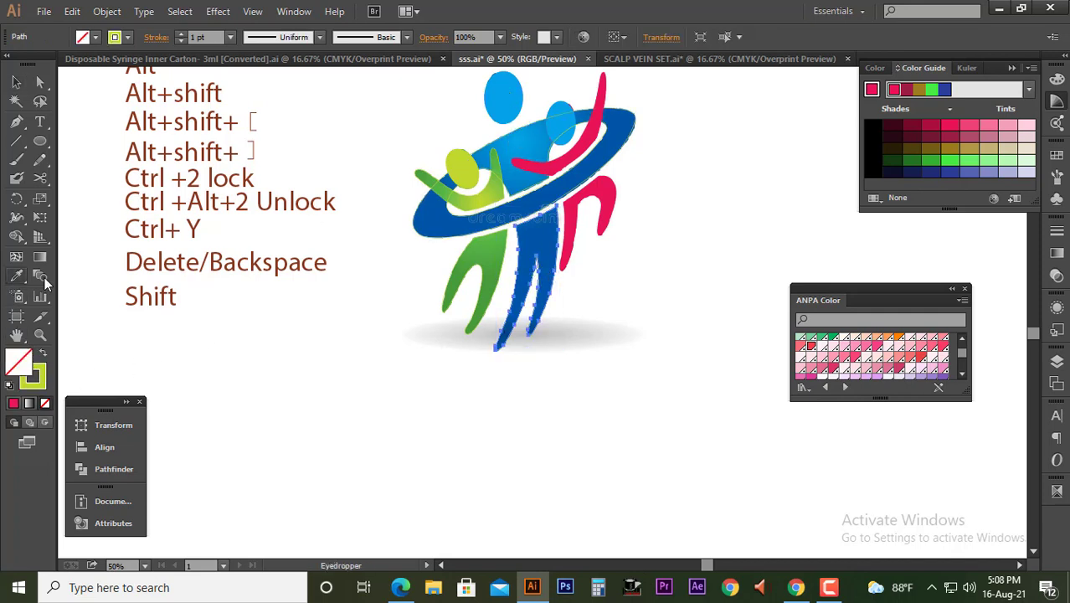
left_click(536, 216)
key("a")
left_click(591, 323)
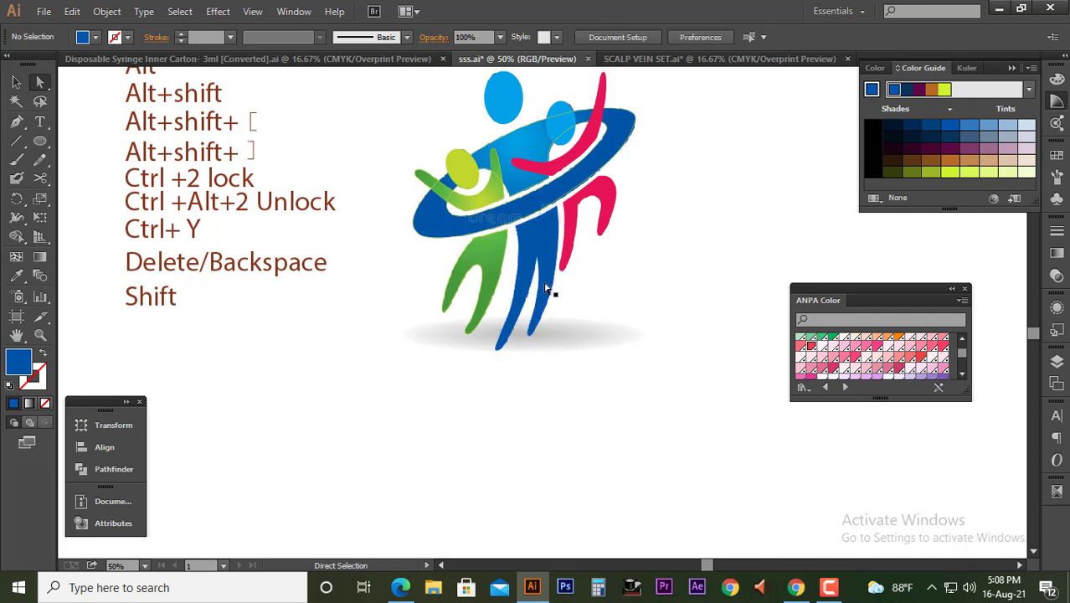
- Fill the green figure's legs with flat green sampled from the artwork
left_click(504, 258)
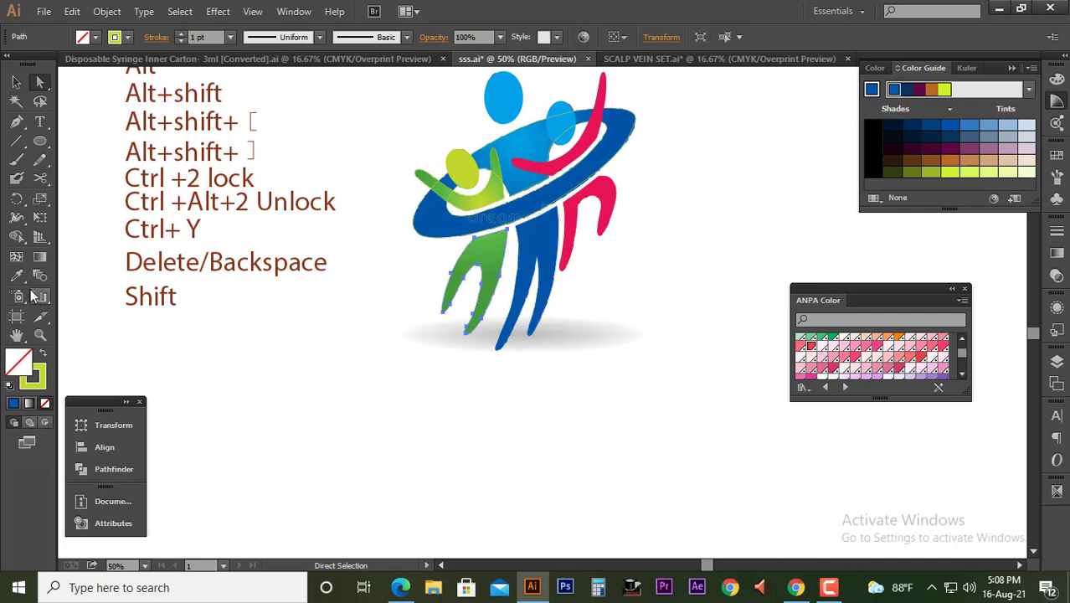
left_click(17, 276)
left_click(484, 250)
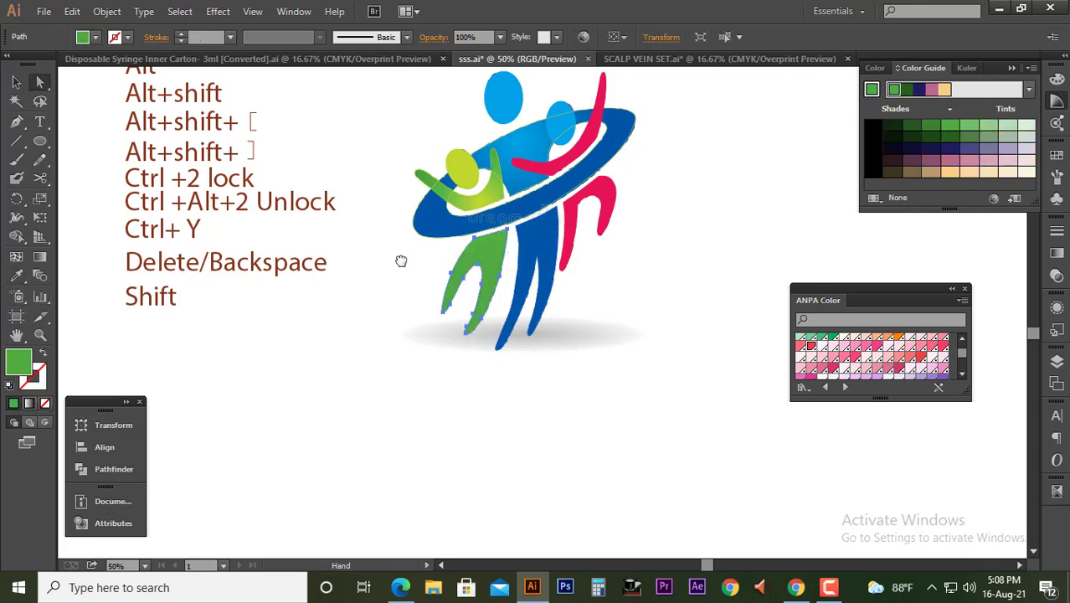
left_click_drag(400, 261, 362, 346)
left_click(362, 346)
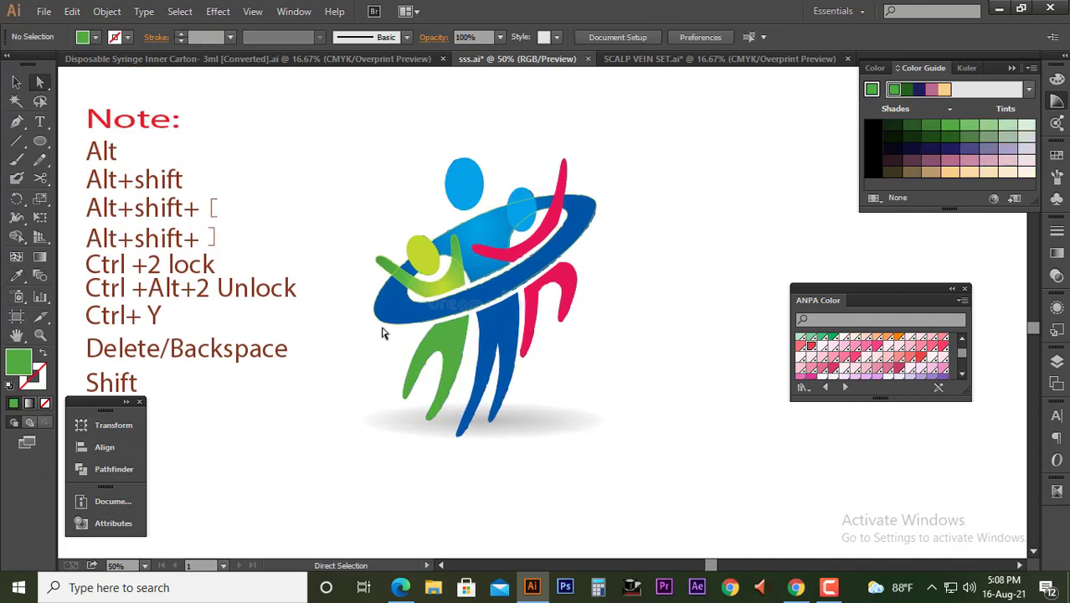
- Fill the child's arm with flat yellow-green sampled from the logo, then clear the selection
left_click(423, 287)
left_click(17, 276)
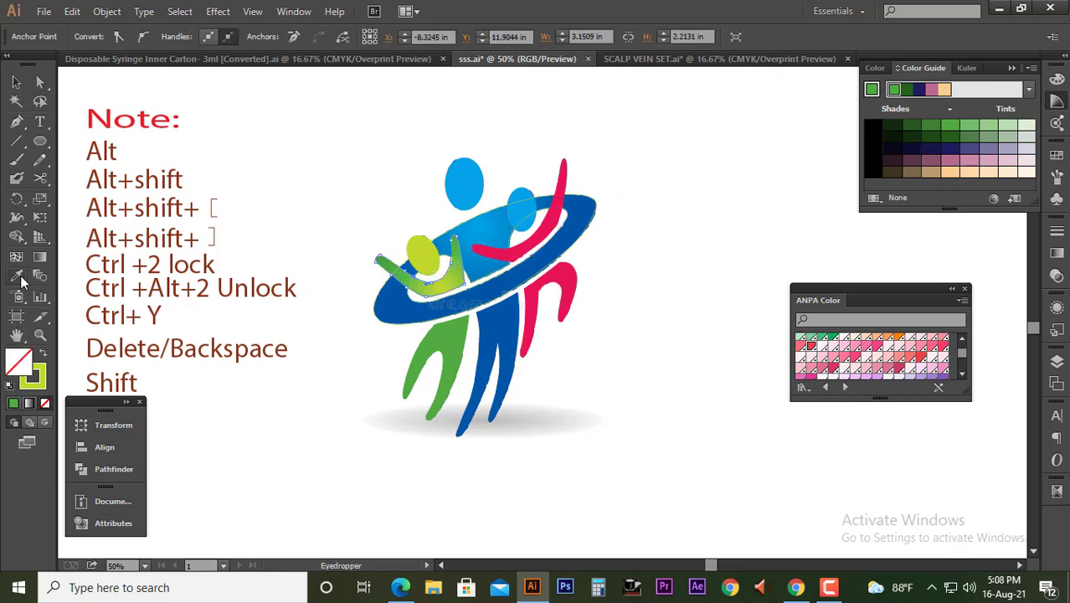
left_click(458, 277)
key("a")
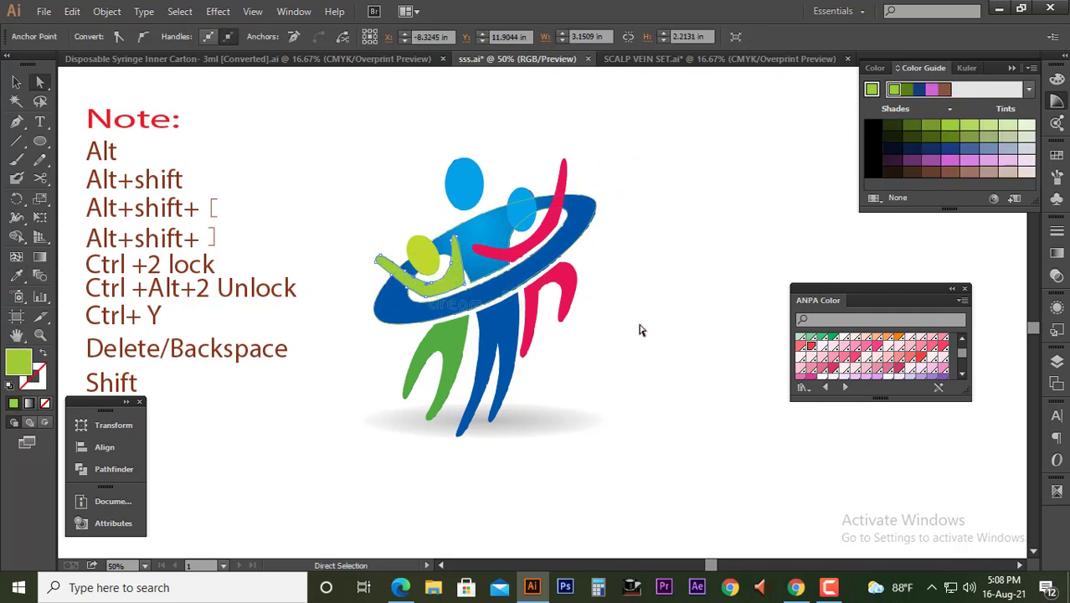
left_click(640, 328)
- Combine the two ring pieces with Pathfinder Exclude, cutting out their overlap
key("v")
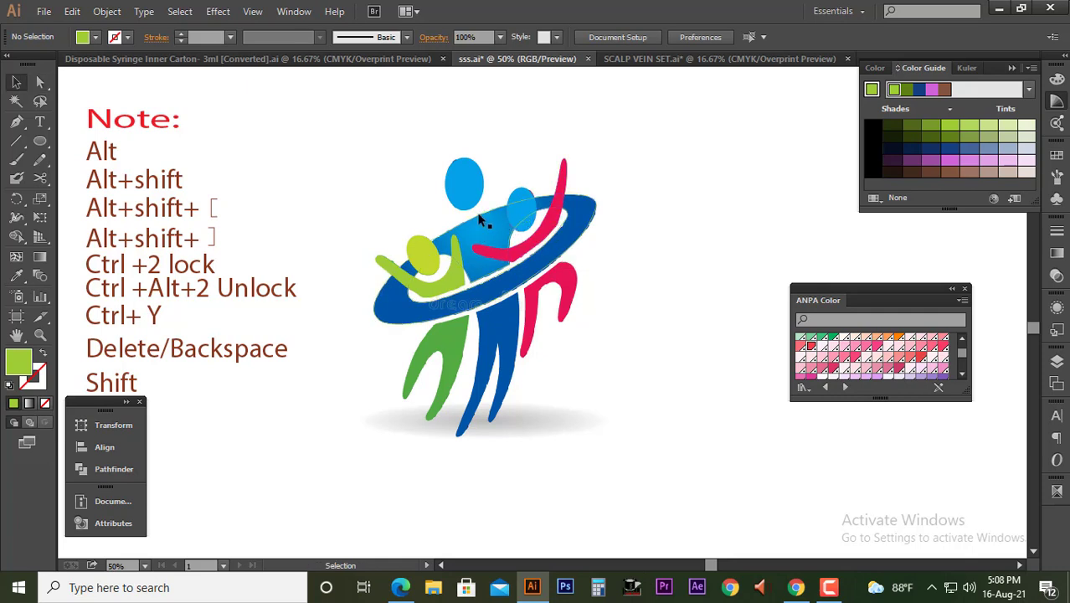
left_click(479, 219)
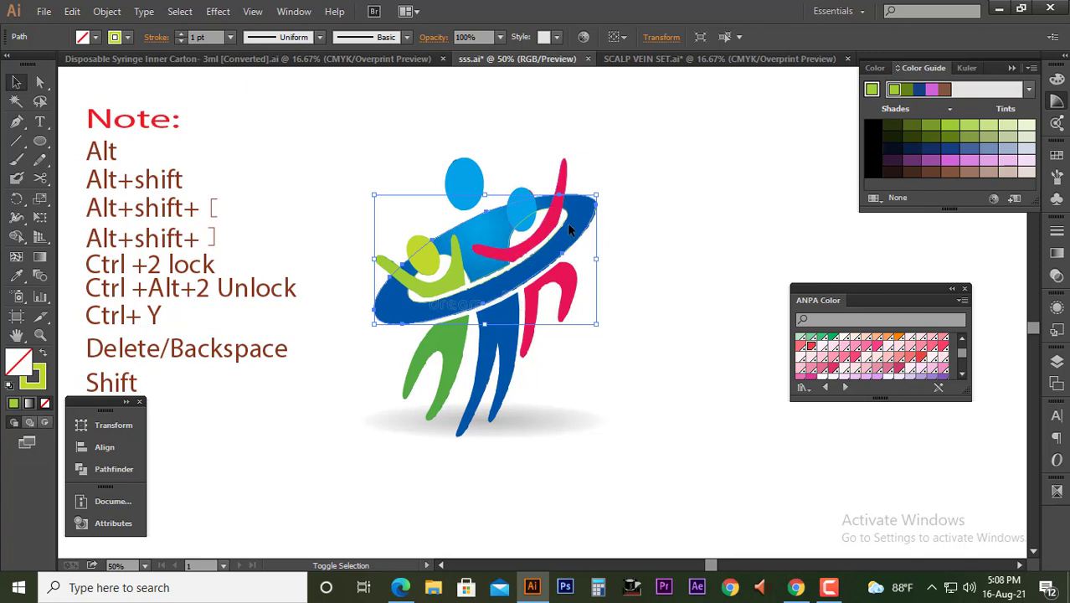
left_click(569, 227, "shift")
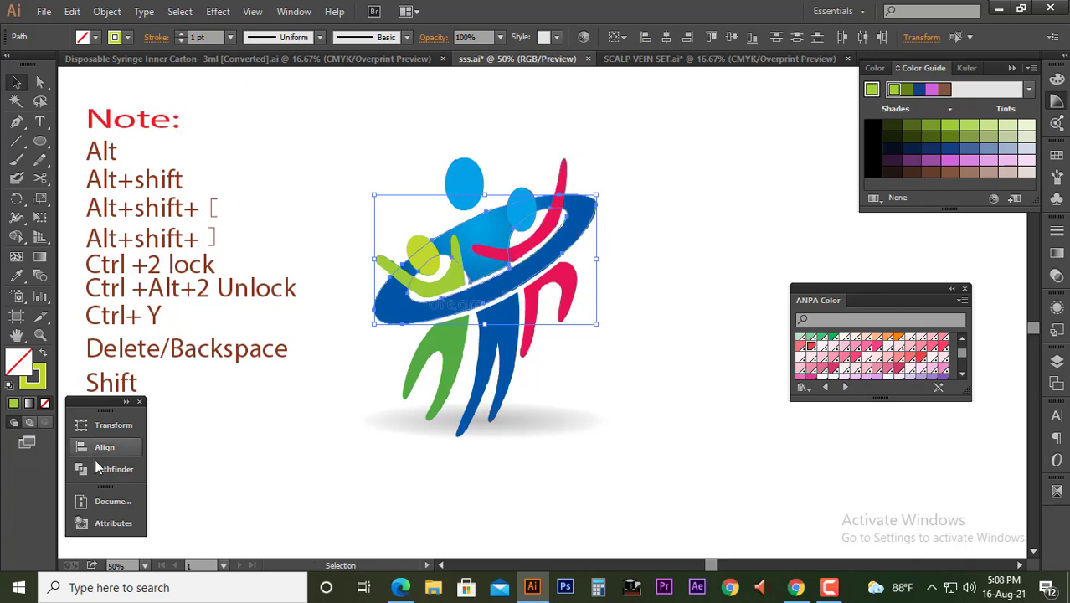
left_click(97, 466)
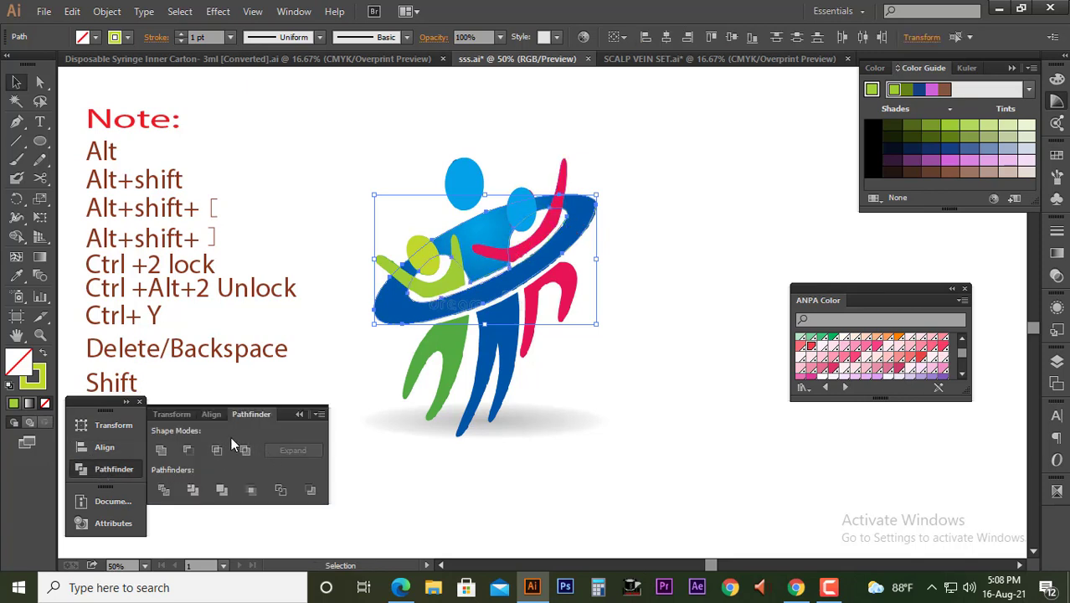
left_click(245, 453)
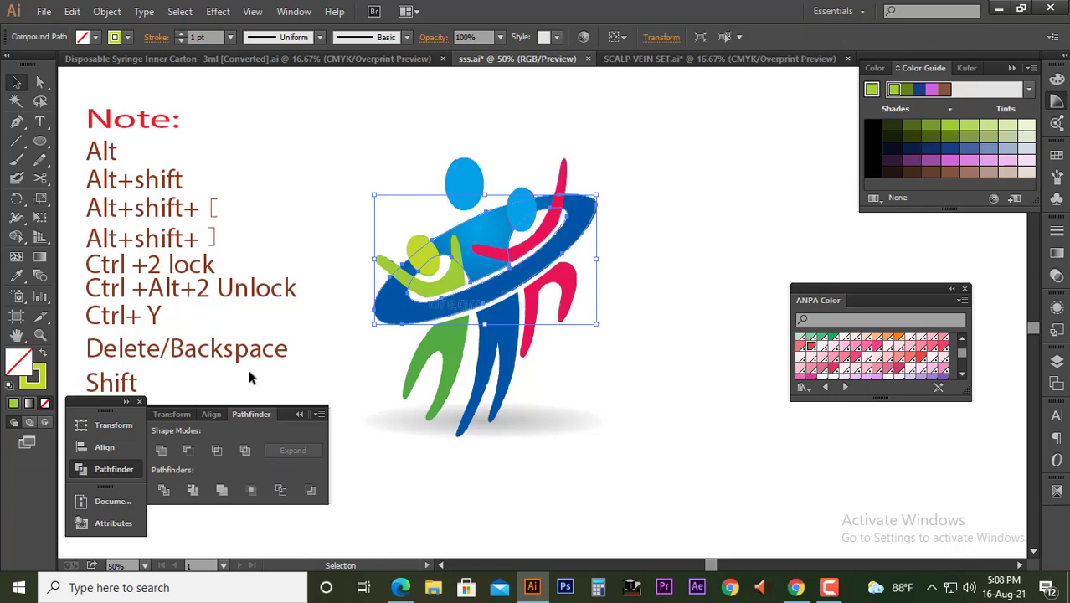
- Eyedropper the head's light blue onto the ring, then deselect it
left_click(16, 275)
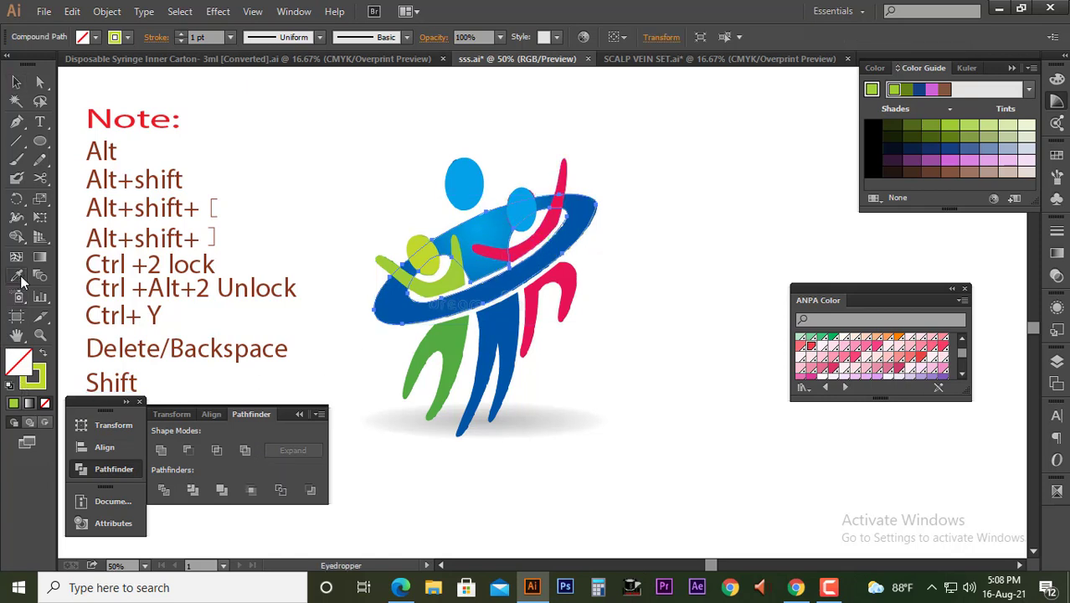
left_click(474, 232)
key("v")
left_click(567, 391)
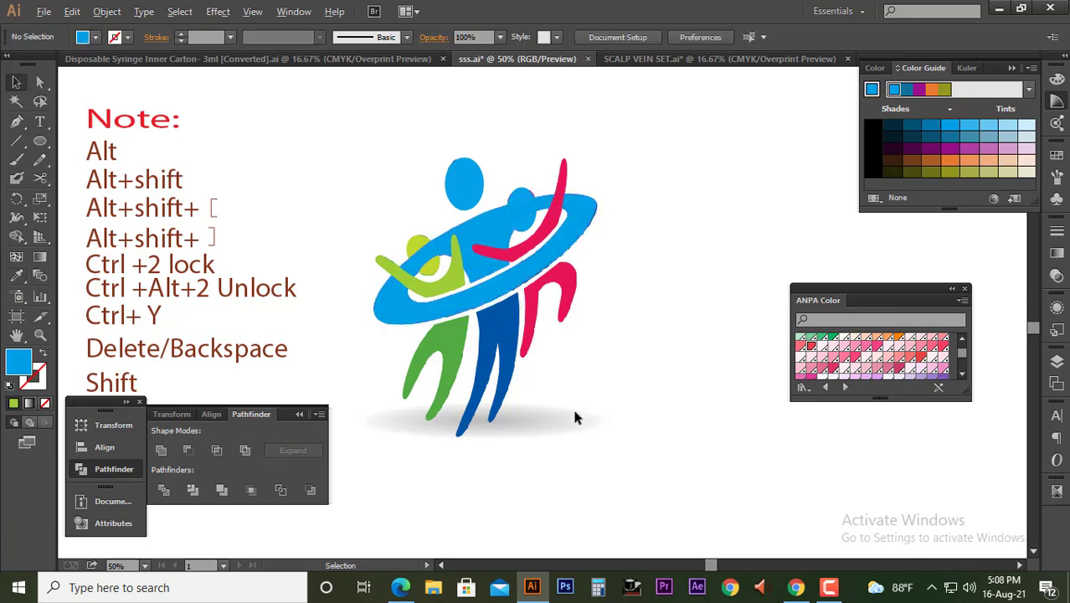
scroll(572, 405, "down", 1)
- Duplicate the whole logo and place the copy to the right of the original
left_click_drag(559, 376, 442, 222)
scroll(515, 334, "right", 2)
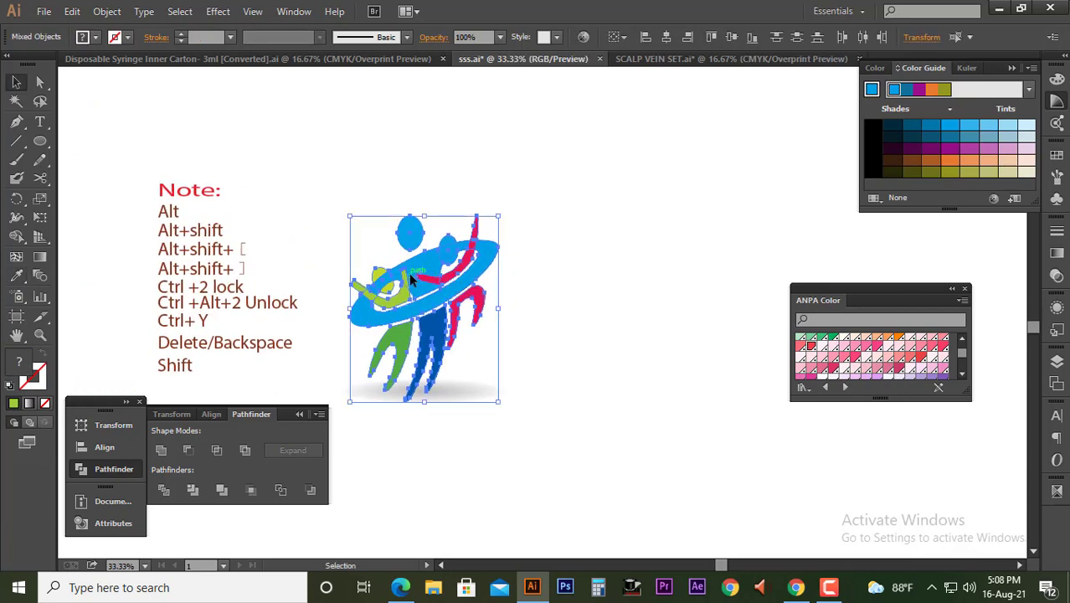
left_click_drag(409, 272, 588, 279)
left_click(692, 430)
scroll(586, 276, "up", 1)
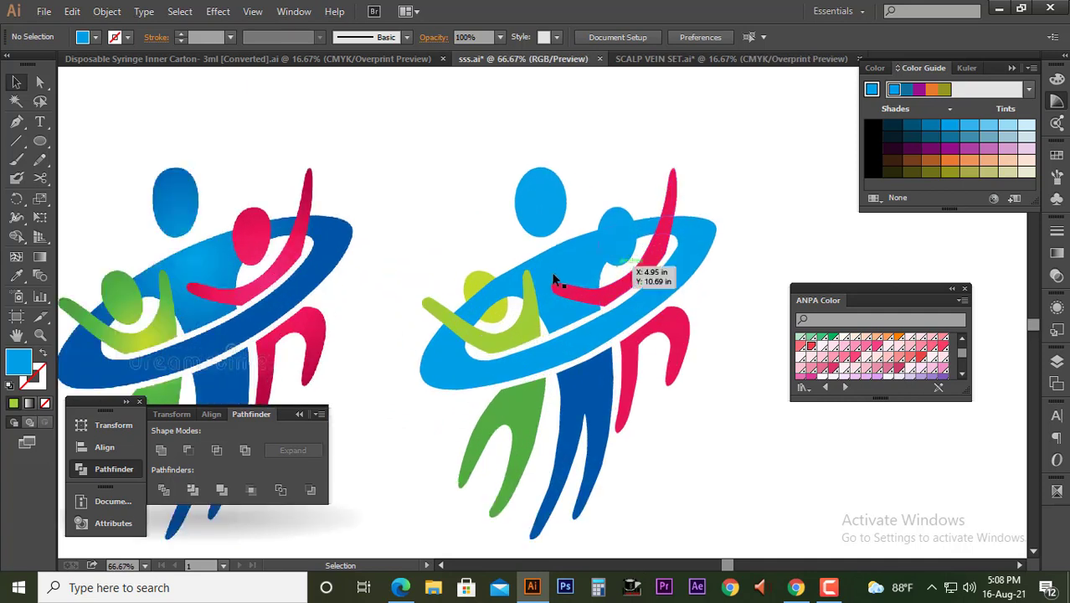
- Fill the copy's ring with a linear gradient whose dark stop is CMYK blue (C100, K0, added magenta)
left_click(552, 281)
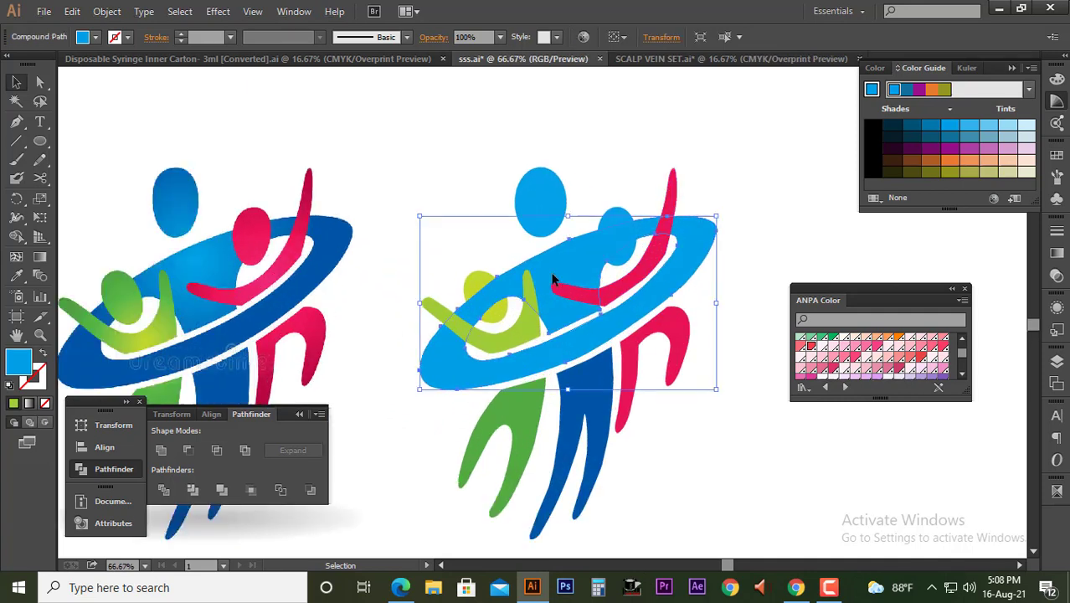
left_click(1056, 253)
left_click(946, 372)
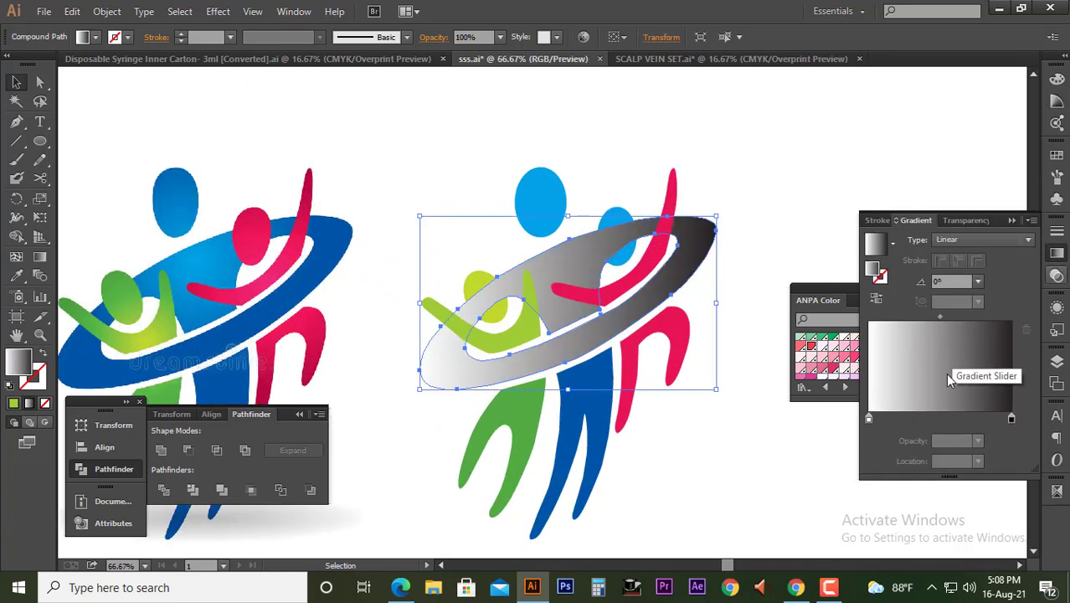
double_click(1011, 419)
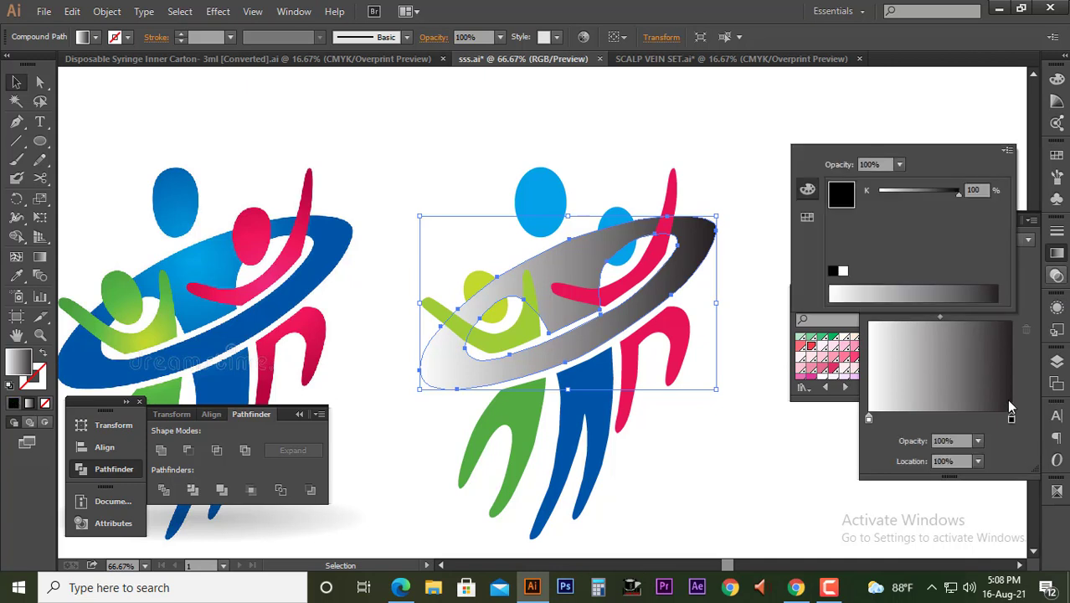
left_click(1005, 152)
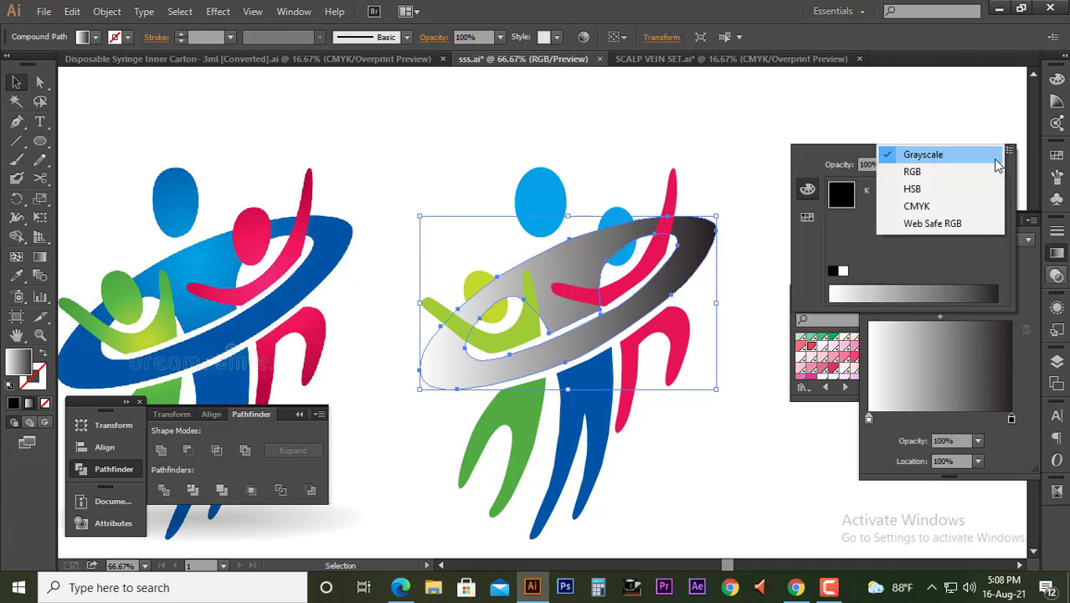
left_click(936, 209)
left_click_drag(929, 252, 870, 251)
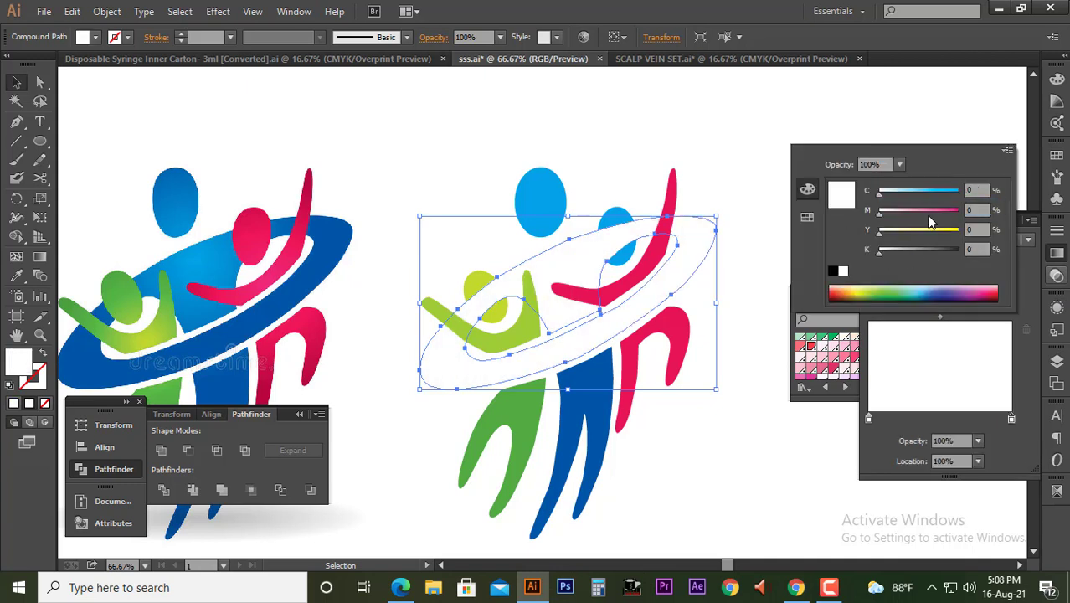
left_click_drag(937, 188, 1006, 191)
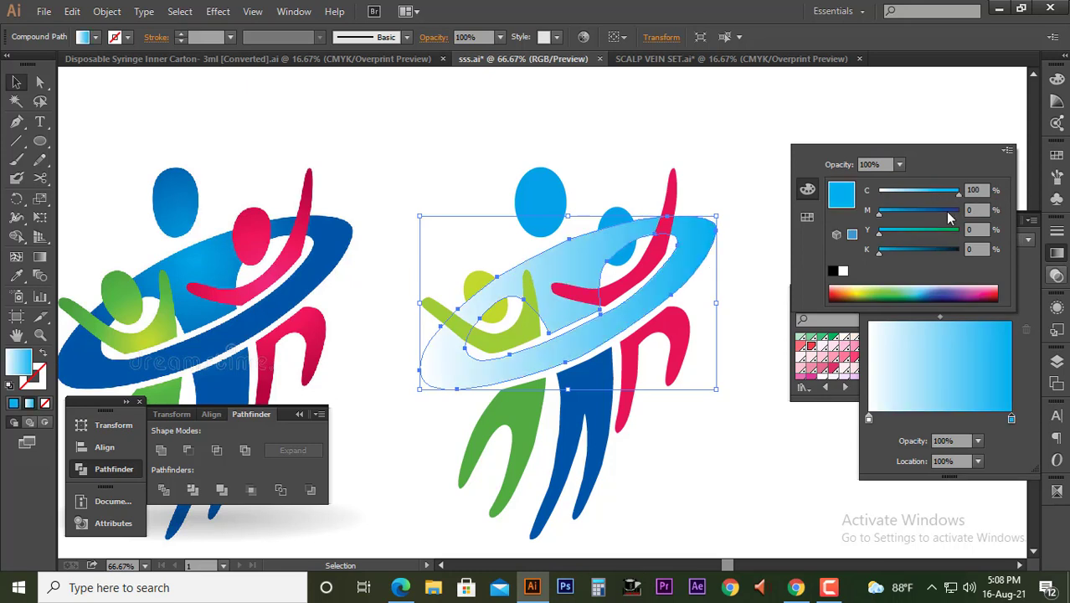
mouse_move(945, 212)
left_mouse_down()
mouse_move(918, 218)
mouse_move(901, 251)
mouse_move(881, 253)
left_mouse_up()
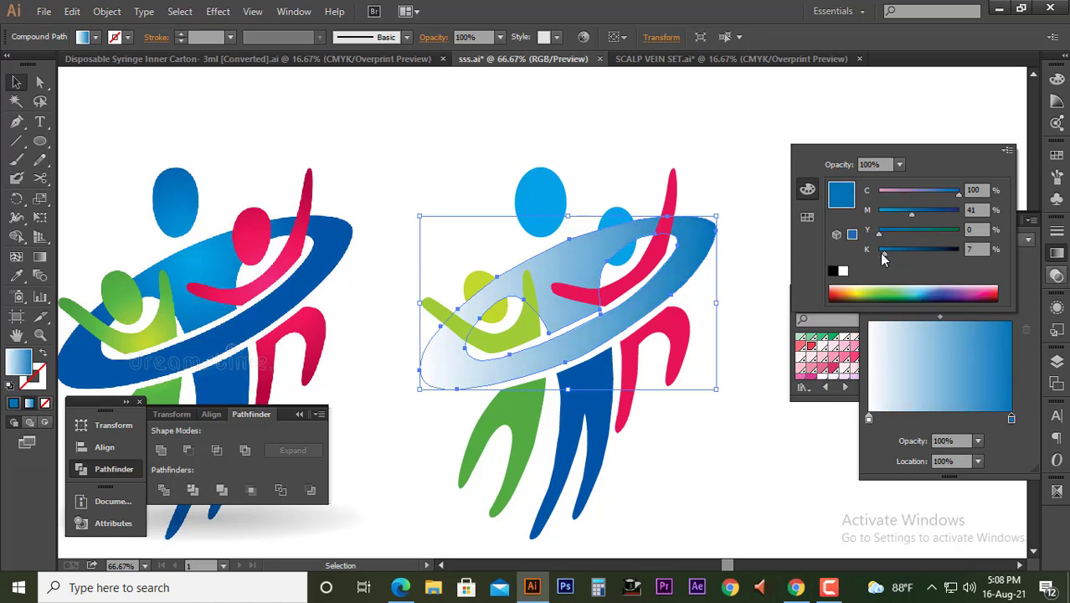
left_click(939, 319)
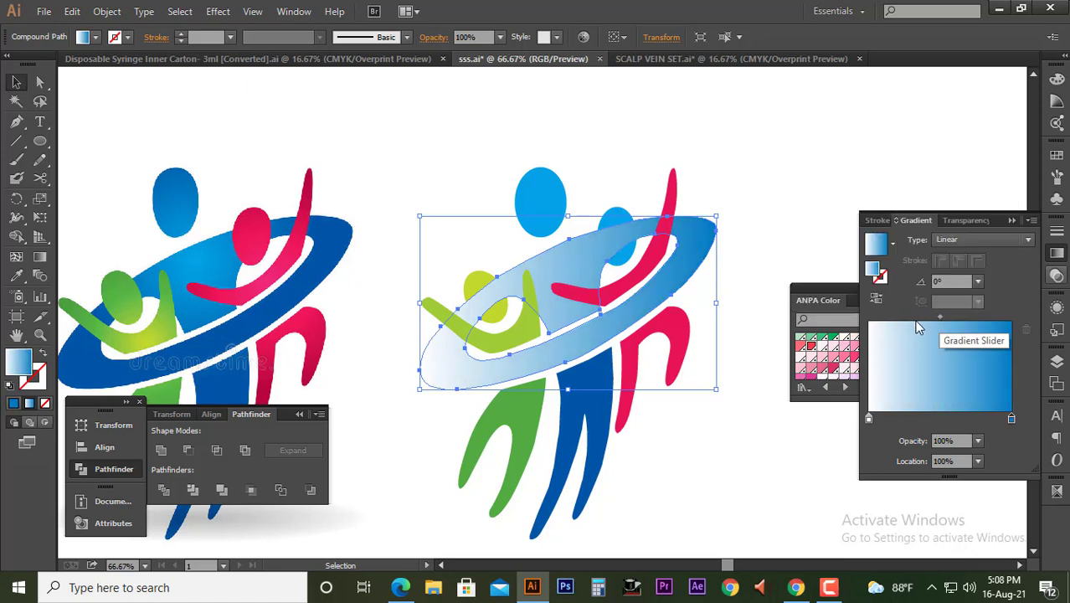
- Angle the copy's ring gradient to -62.3° and shift its midpoint to about 17.74%
left_click_drag(941, 316, 906, 316)
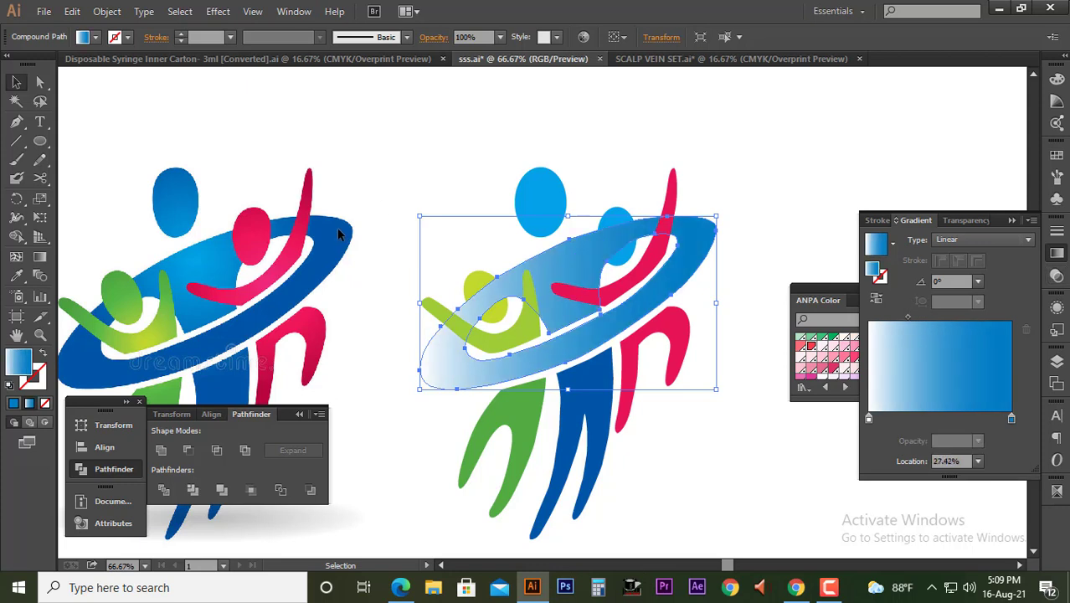
left_click(40, 256)
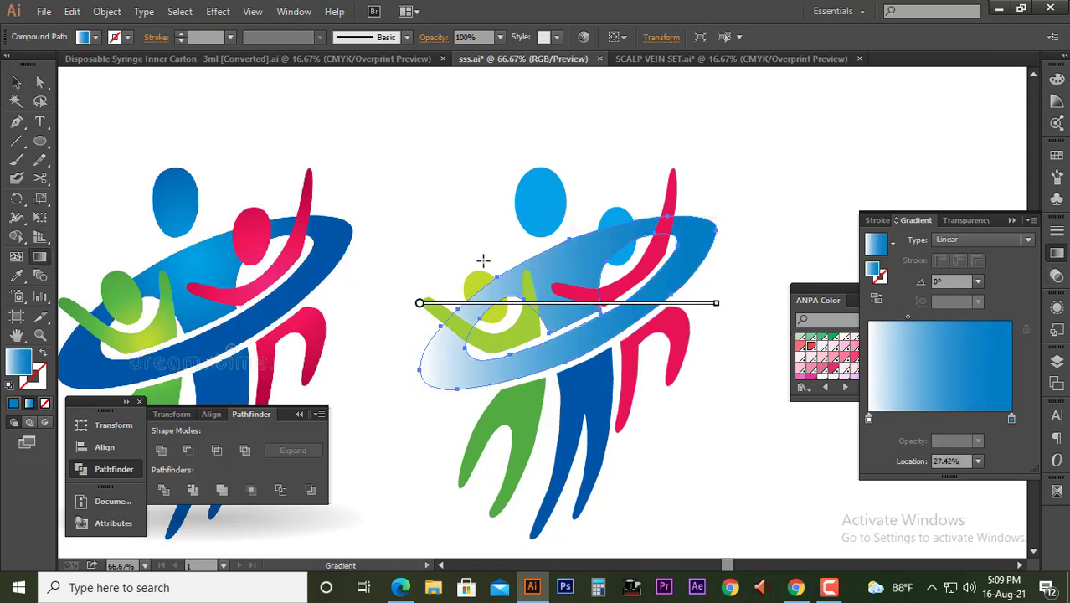
left_click_drag(563, 218, 574, 425)
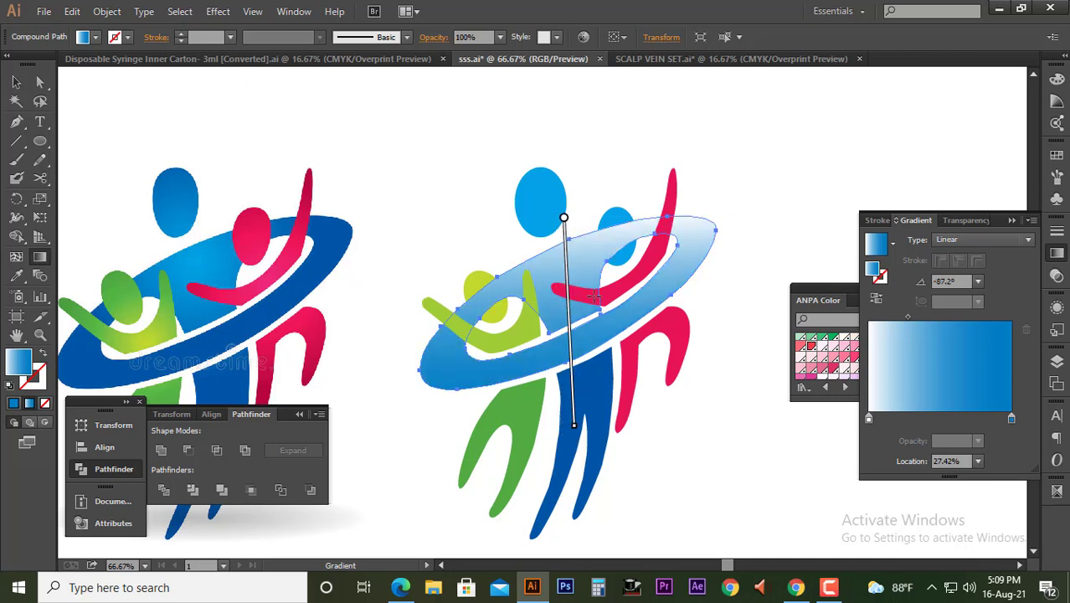
left_click_drag(525, 221, 619, 396)
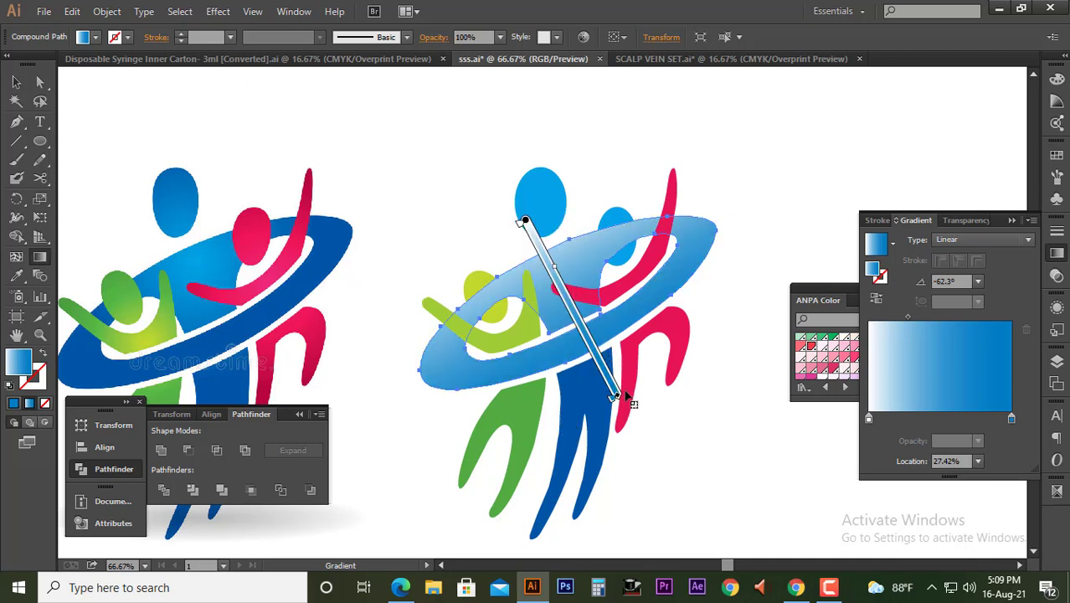
left_click(39, 81)
left_click(511, 209)
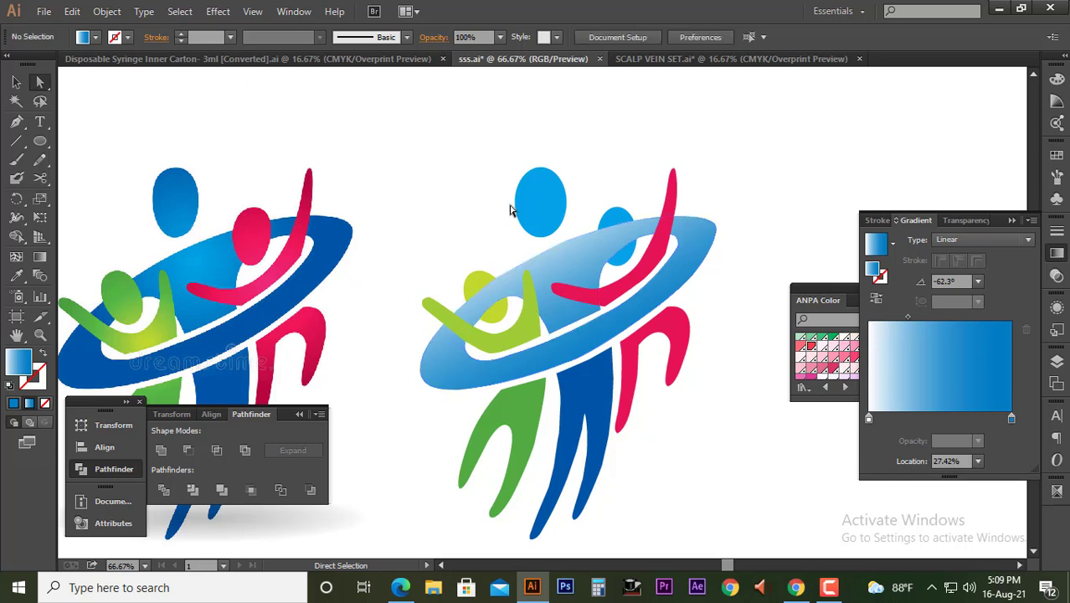
left_click(623, 314)
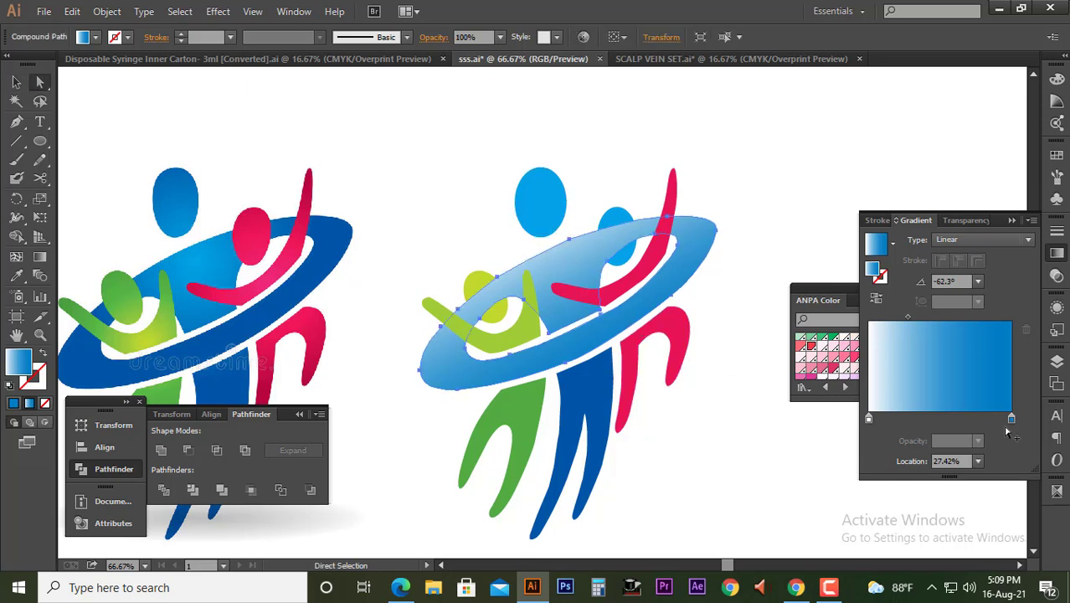
left_click_drag(906, 315, 897, 319)
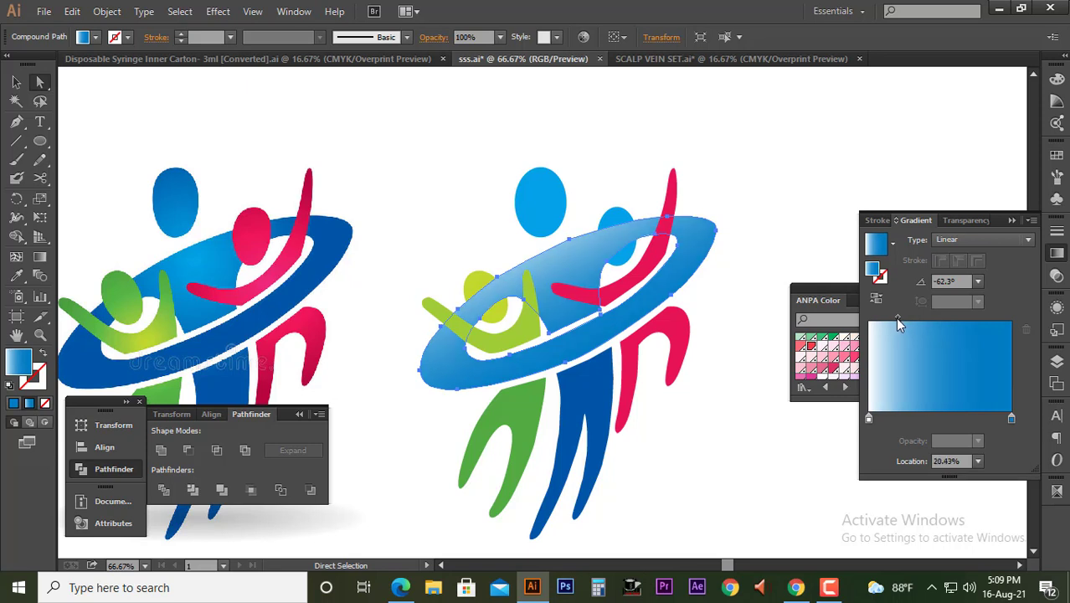
- Set the ring gradient's dark end stop to C100 M67 Y0 K11
double_click(1011, 418)
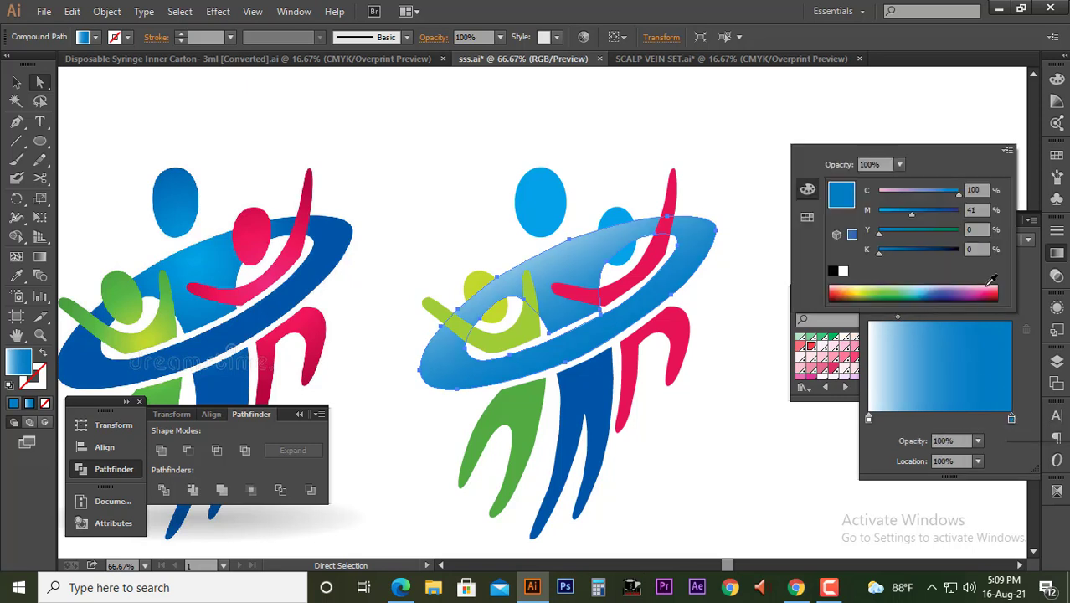
left_click(968, 213)
type("100")
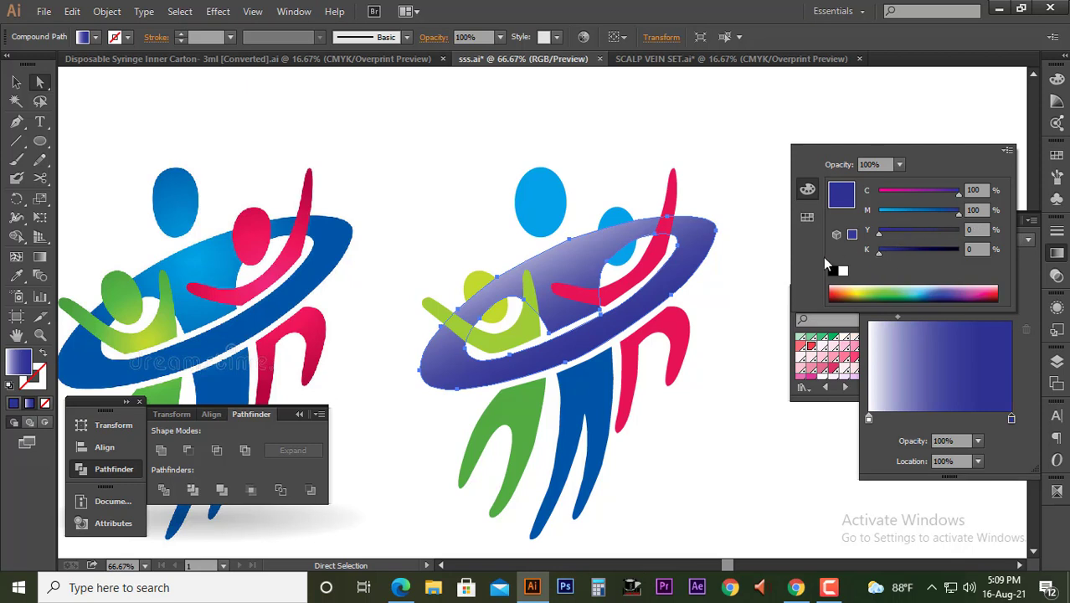
left_click(932, 212)
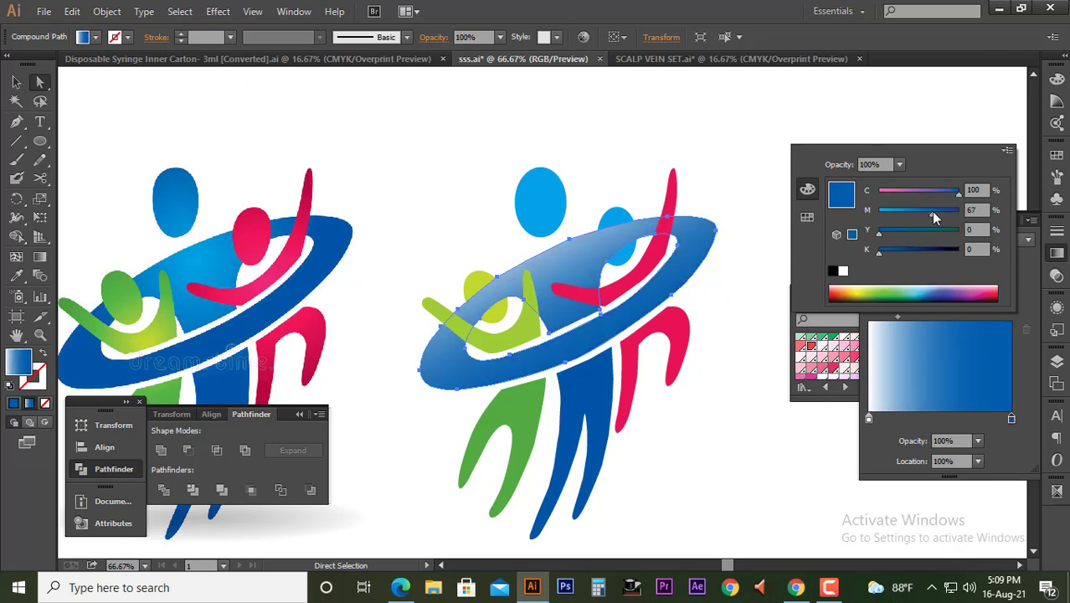
left_click(888, 235)
left_click_drag(900, 235, 850, 243)
left_click(889, 251)
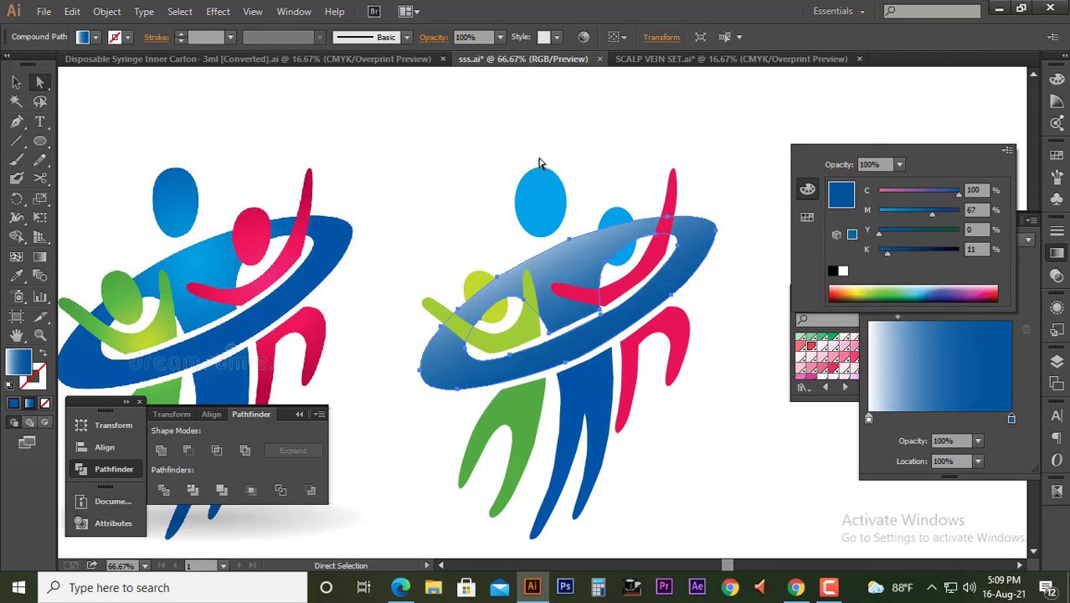
left_click(556, 136)
- Unlock everything with Ctrl+Alt+2 and delete the reference logo image
key("v")
key("ctrl+minus")
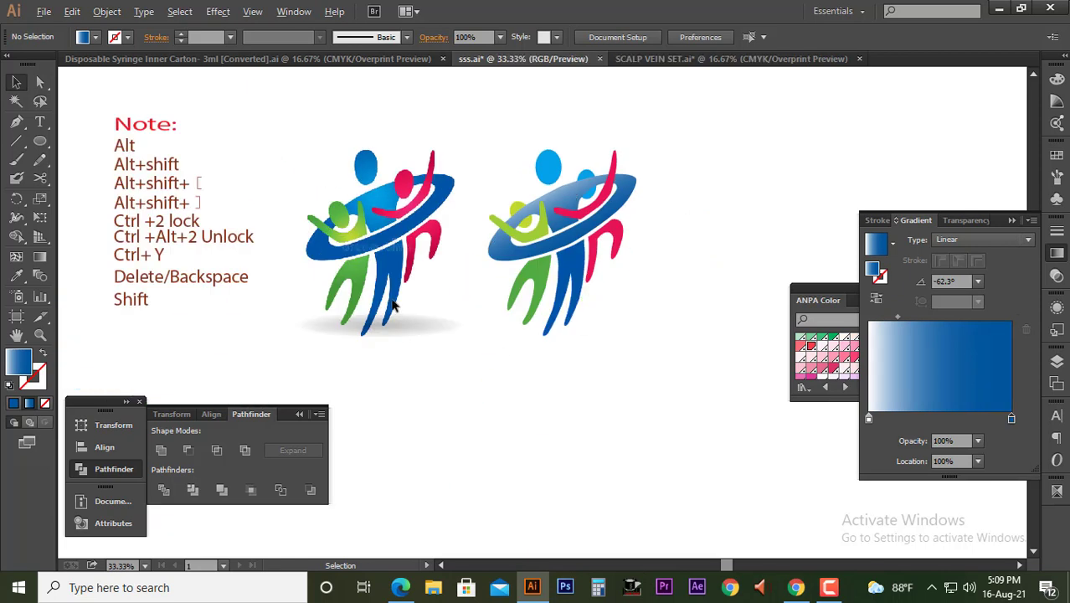
key("shift")
left_click(186, 245)
left_click(408, 294)
key("ctrl+alt+2")
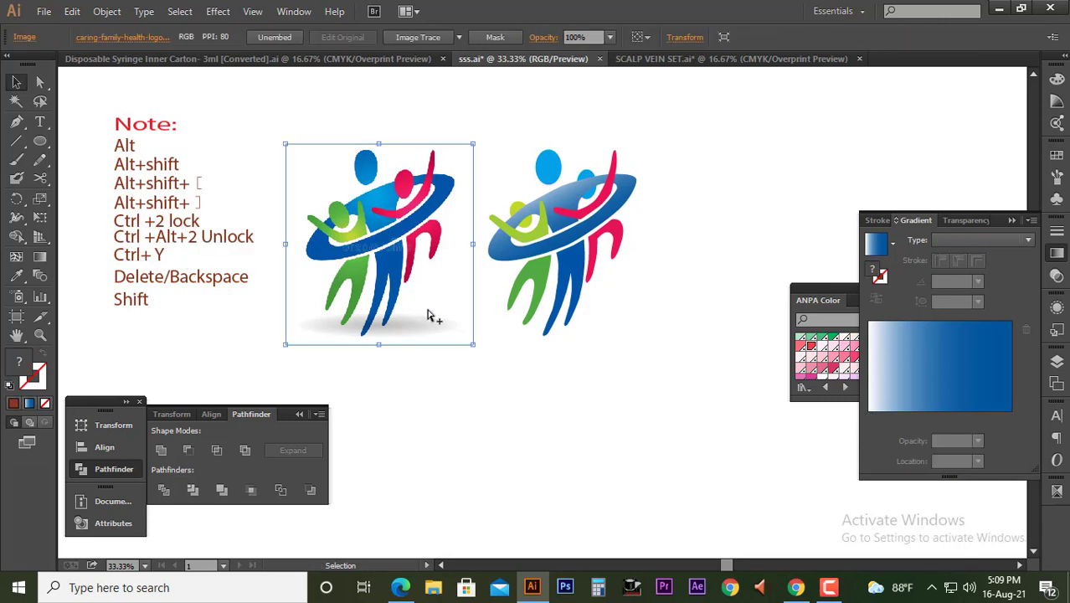
key("Delete")
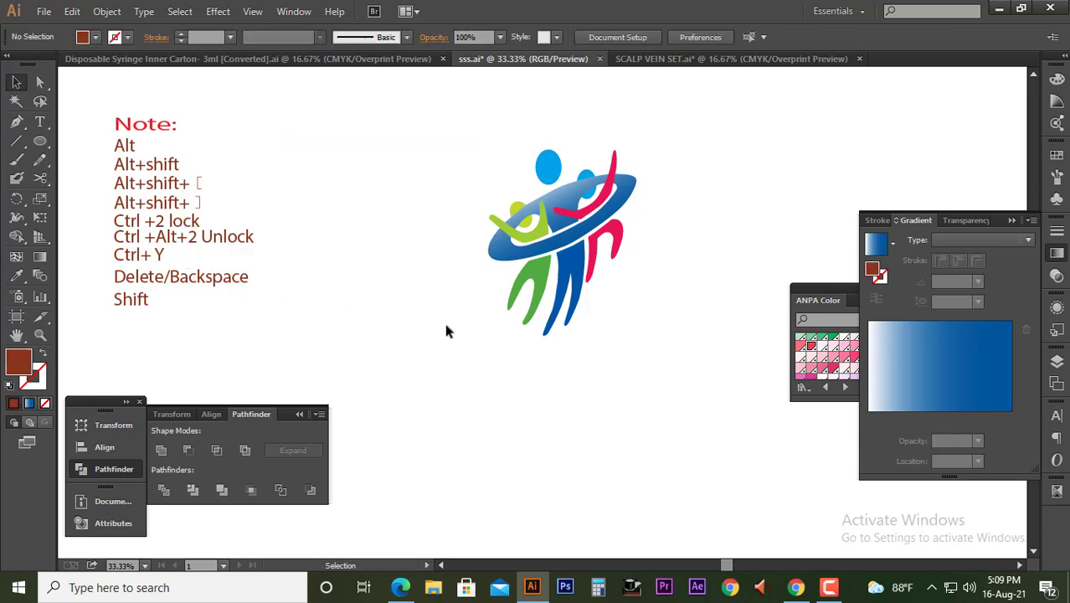
- Move the vector logo left, group its parts, and place a duplicate to the right
left_click_drag(676, 397, 430, 131)
left_click_drag(574, 223, 441, 286)
right_click(441, 259)
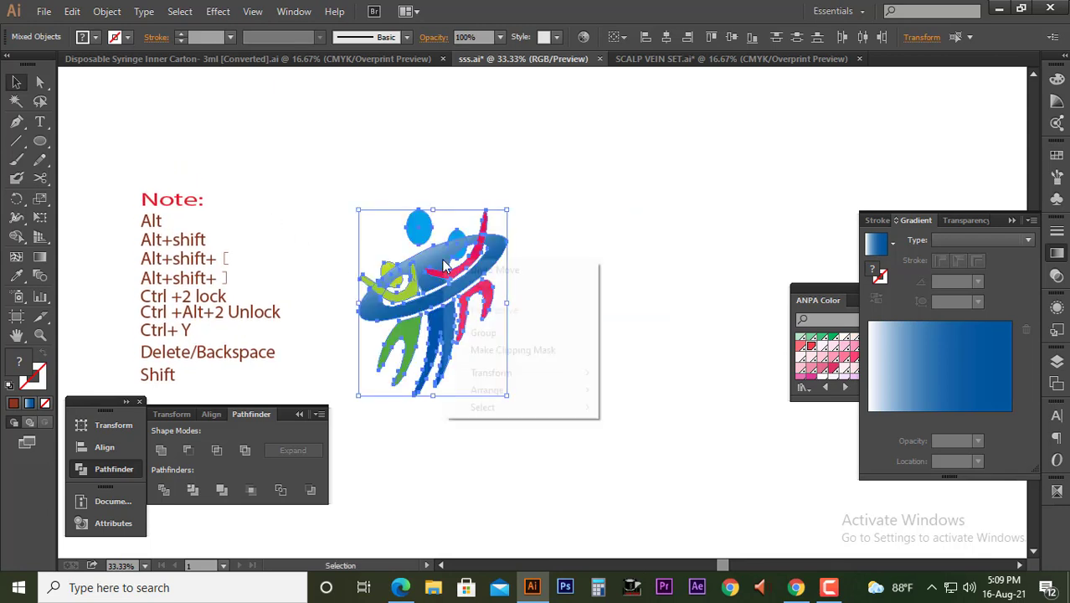
left_click(509, 333)
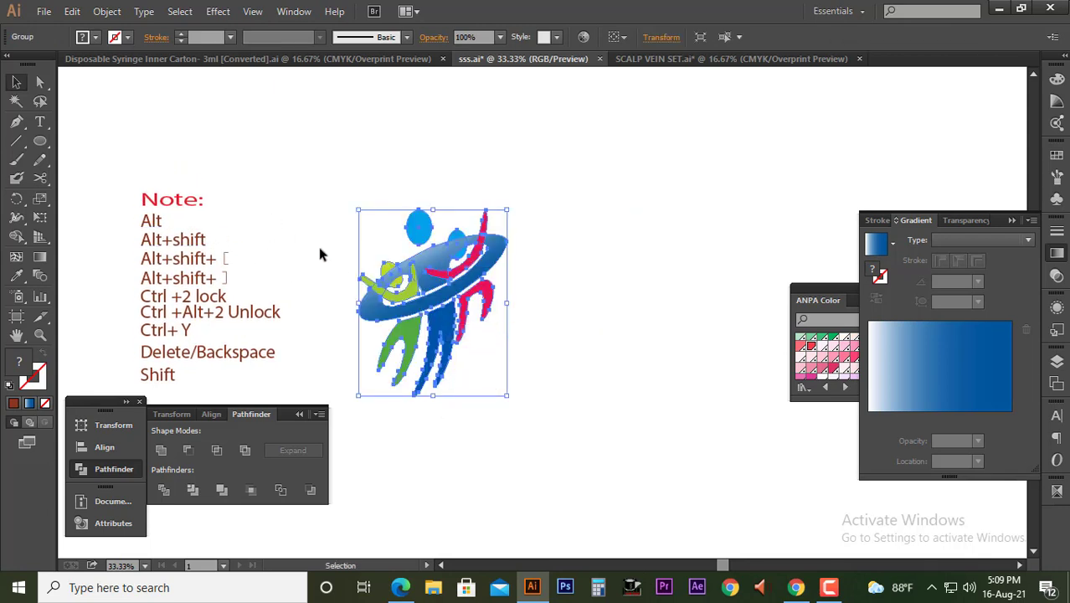
left_click_drag(413, 303, 587, 303)
- Make the right ring's gradient end pink by setting its stop to C0 M100
left_click(720, 376)
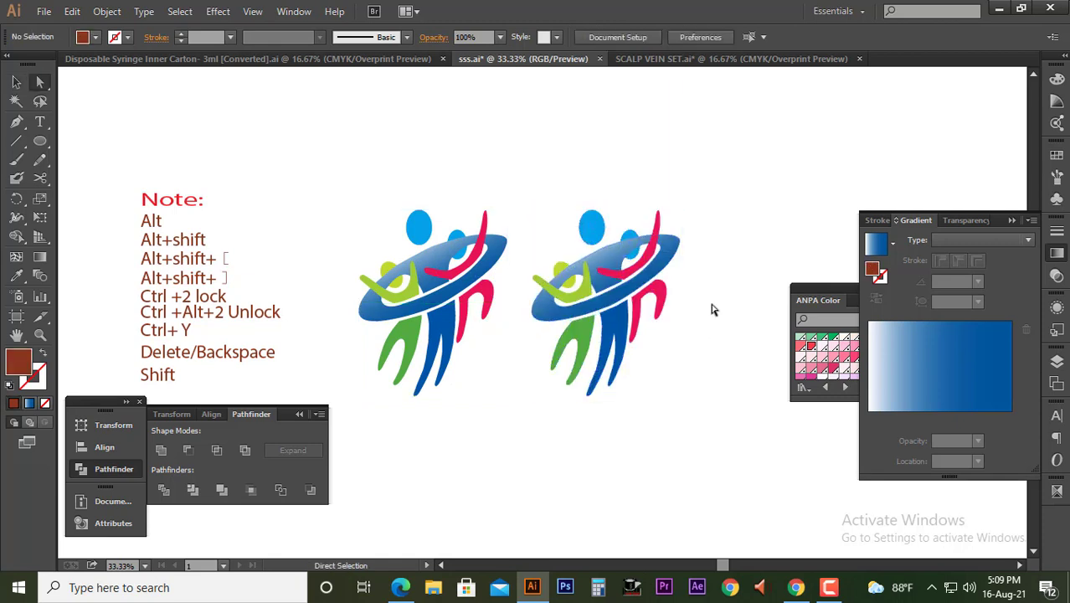
key("a")
left_click(670, 257)
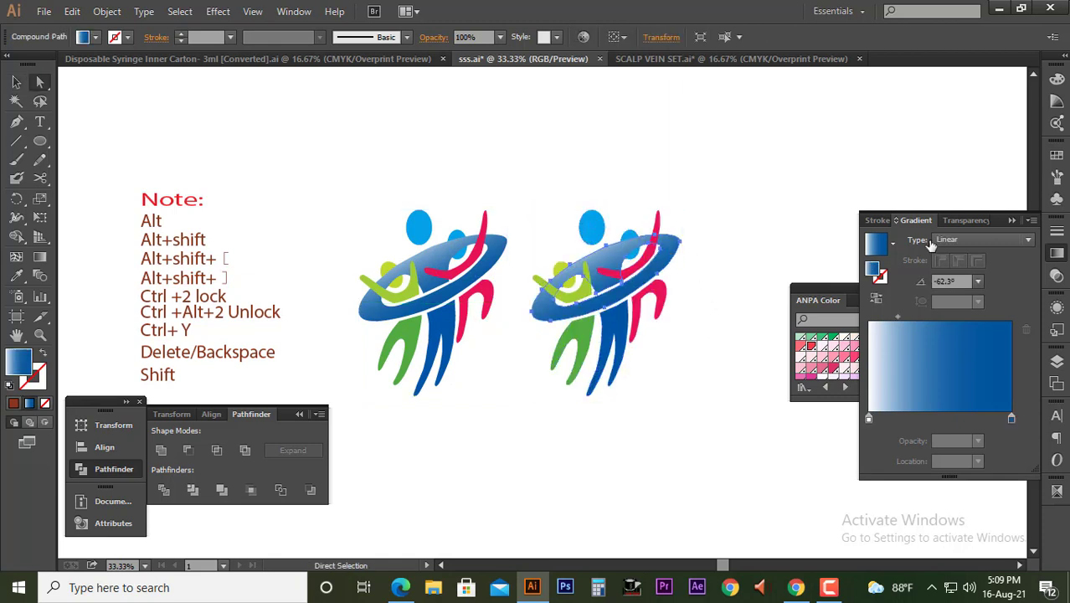
double_click(1011, 419)
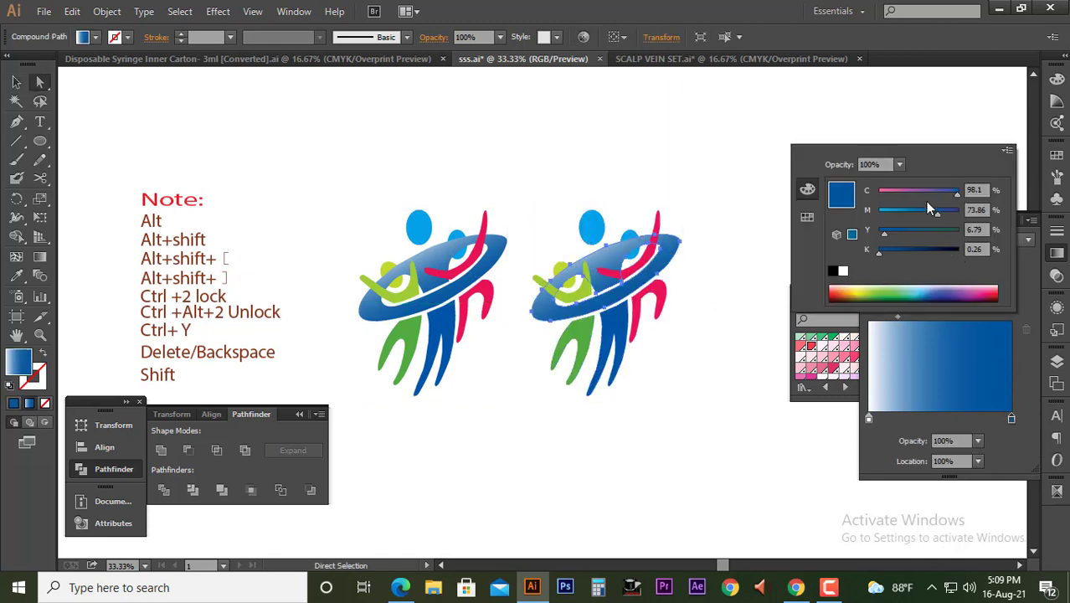
left_click_drag(954, 192, 870, 192)
left_click_drag(942, 218, 959, 216)
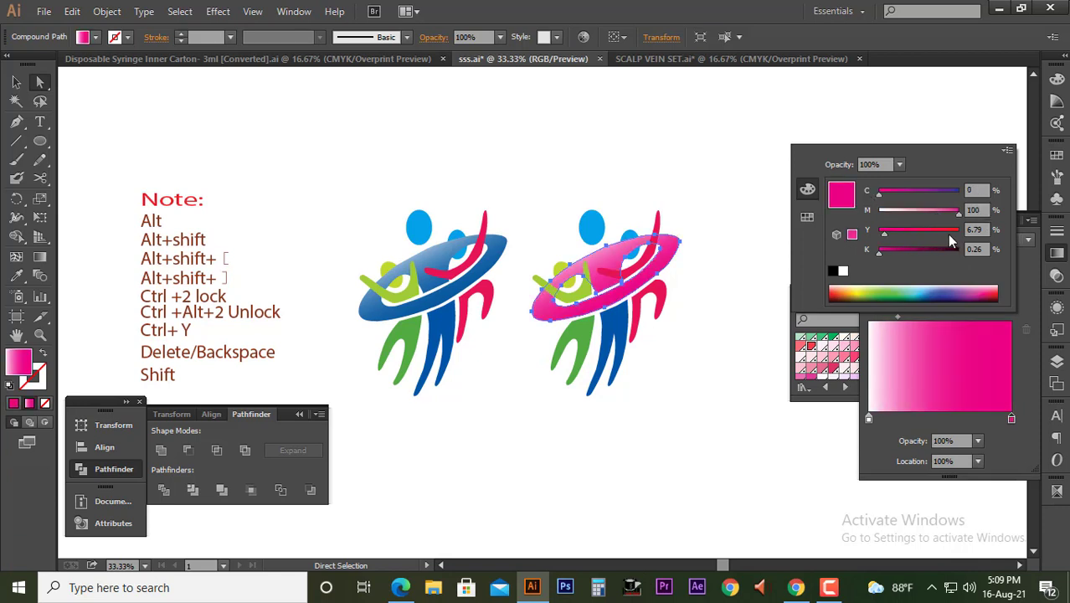
- Apply the pink gradient to the right copy's tall figure body and head
left_click(616, 343)
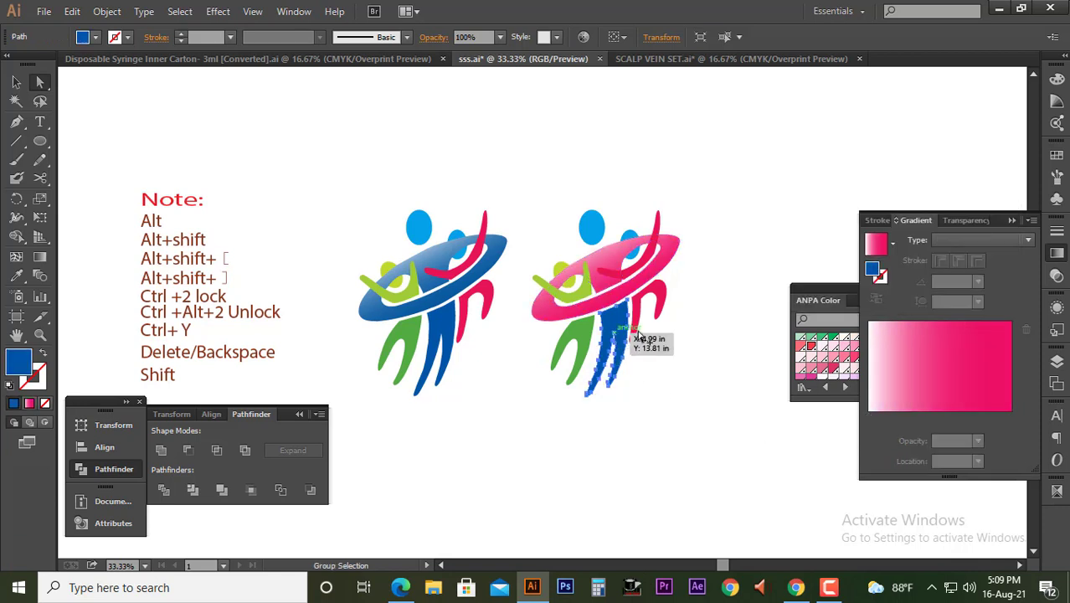
left_click(943, 377)
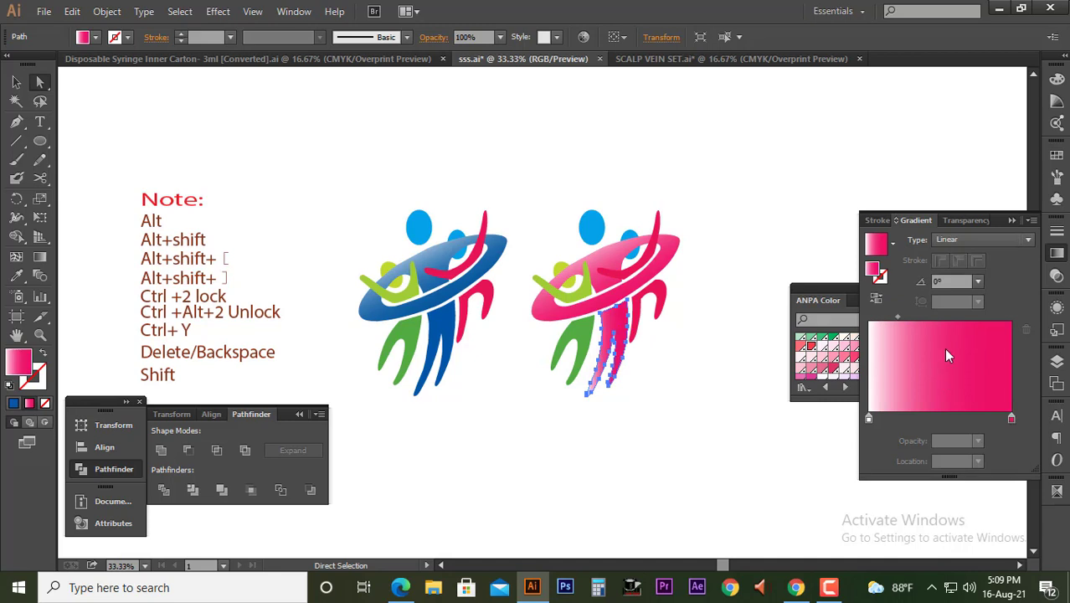
left_click(675, 293)
left_click(599, 231)
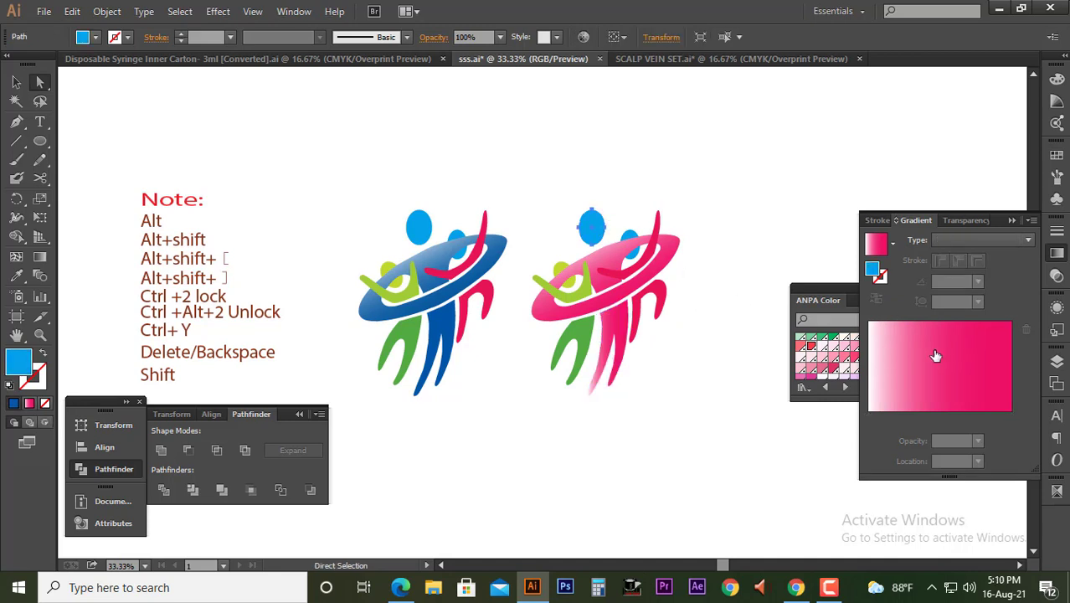
left_click(935, 355)
left_click(694, 137, "ctrl")
- Select the small figure's head in both the right and left logos
left_click(594, 226)
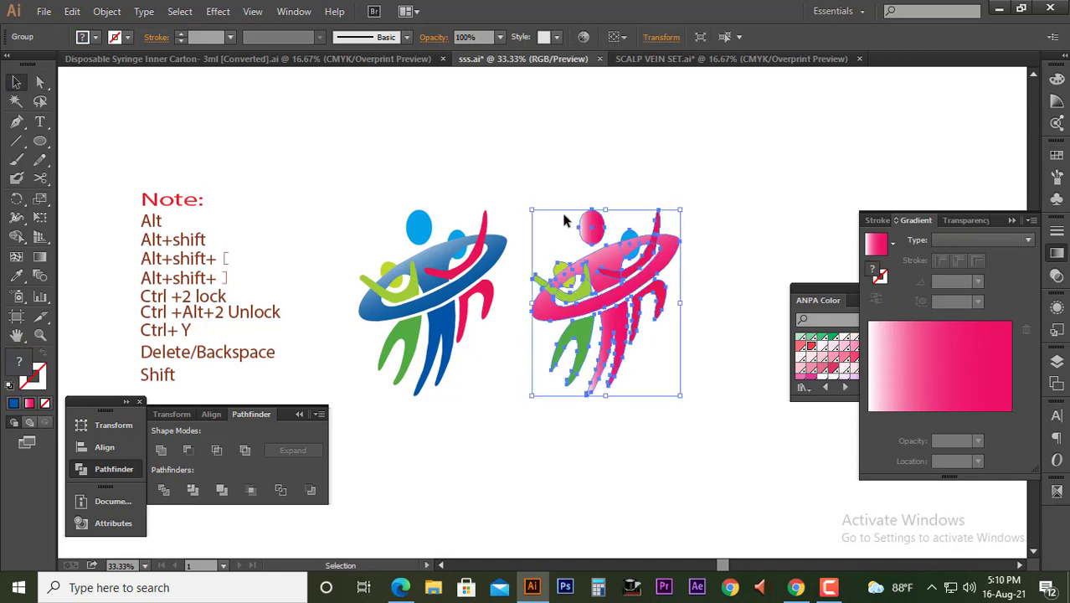
key("a")
left_click(638, 238)
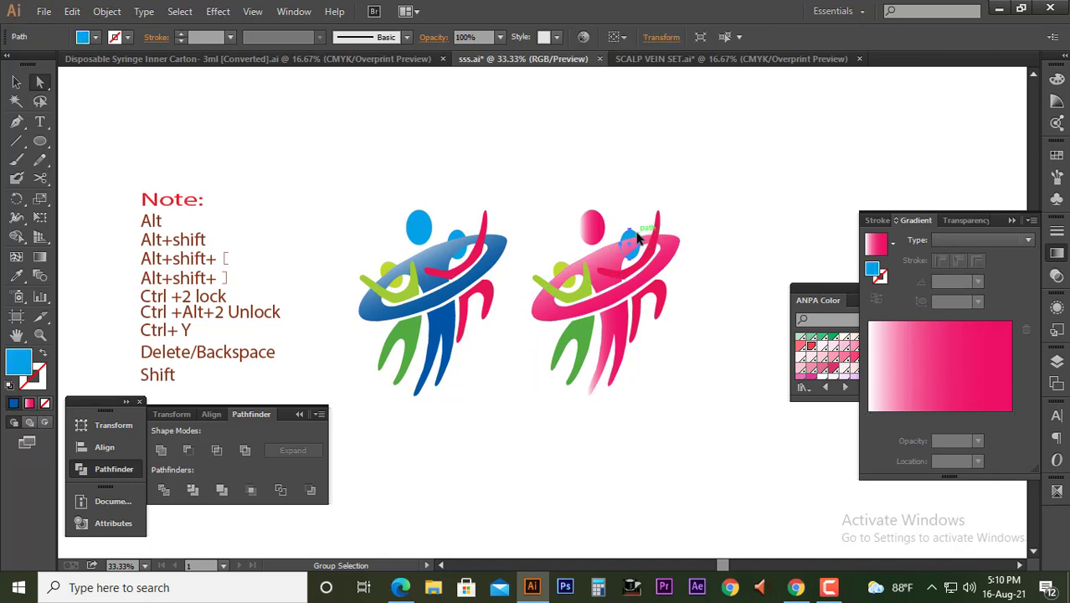
left_click(459, 237, "shift")
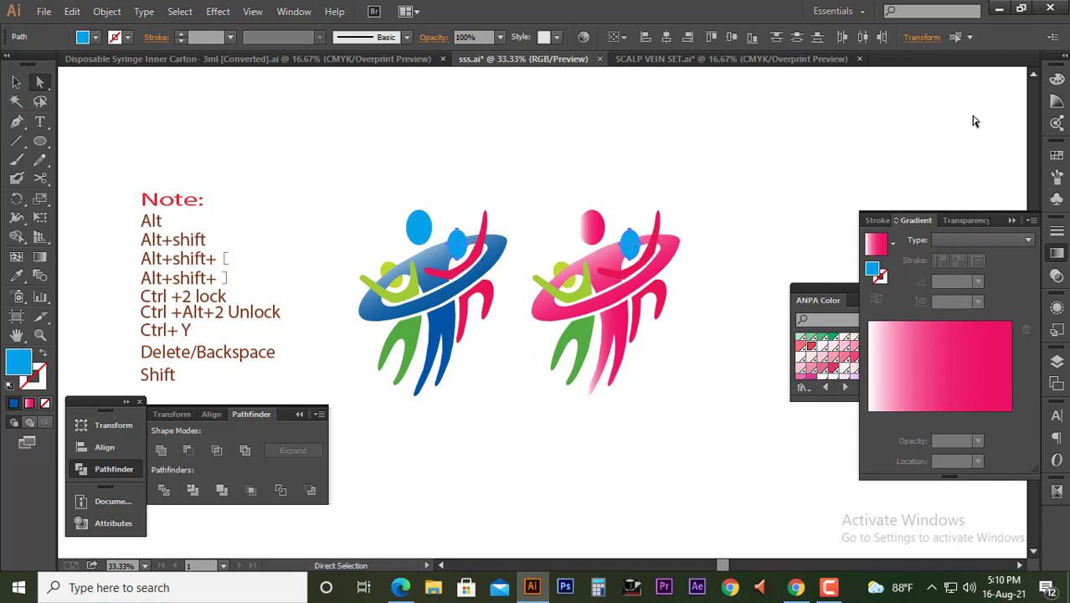
- Send both small heads behind the arm and eyedropper the pink arm colour onto them
key("ctrl+shift+bracketleft")
left_click_drag(456, 244, 459, 238)
left_click(459, 238, "shift")
left_click(16, 275)
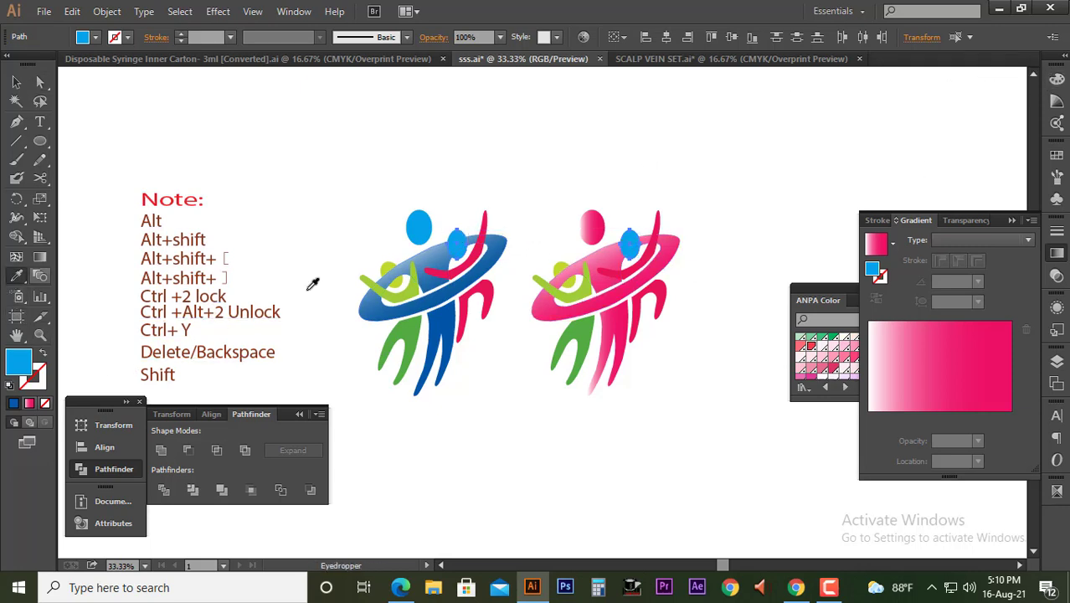
left_click(476, 255)
key("a")
key("v")
left_click(540, 162)
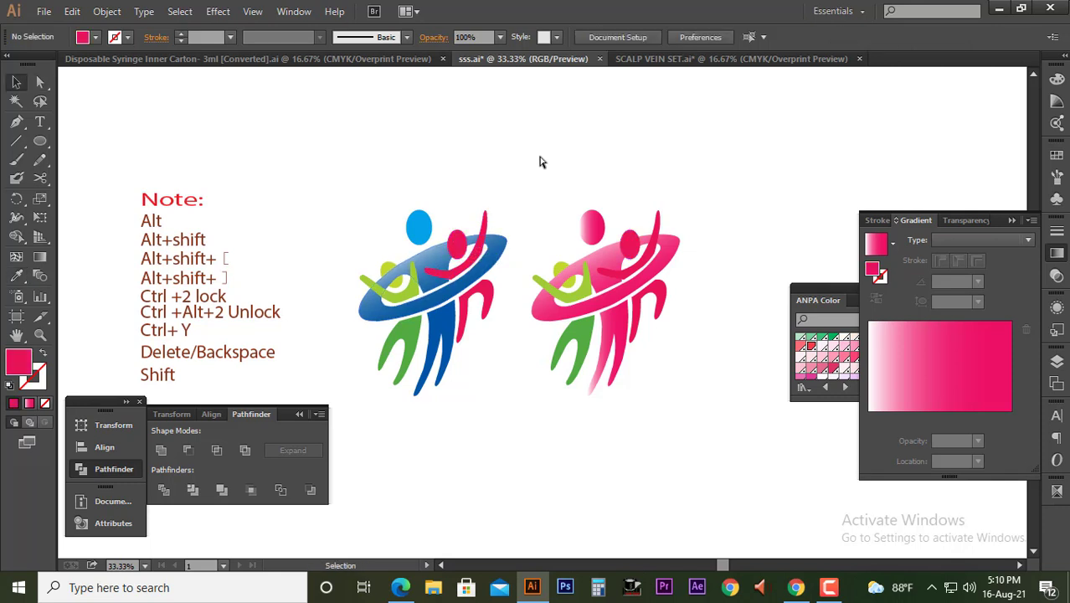
- Recolour the right copy's small figure arm and body blue via CMYK sliders
key("a")
left_click(636, 253)
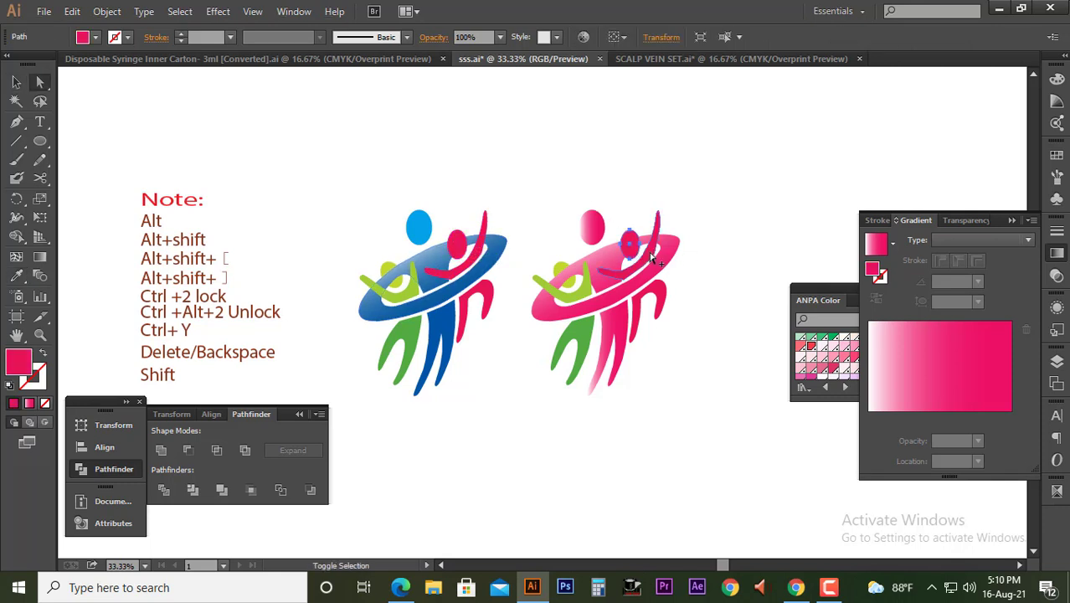
left_click(662, 283, "shift")
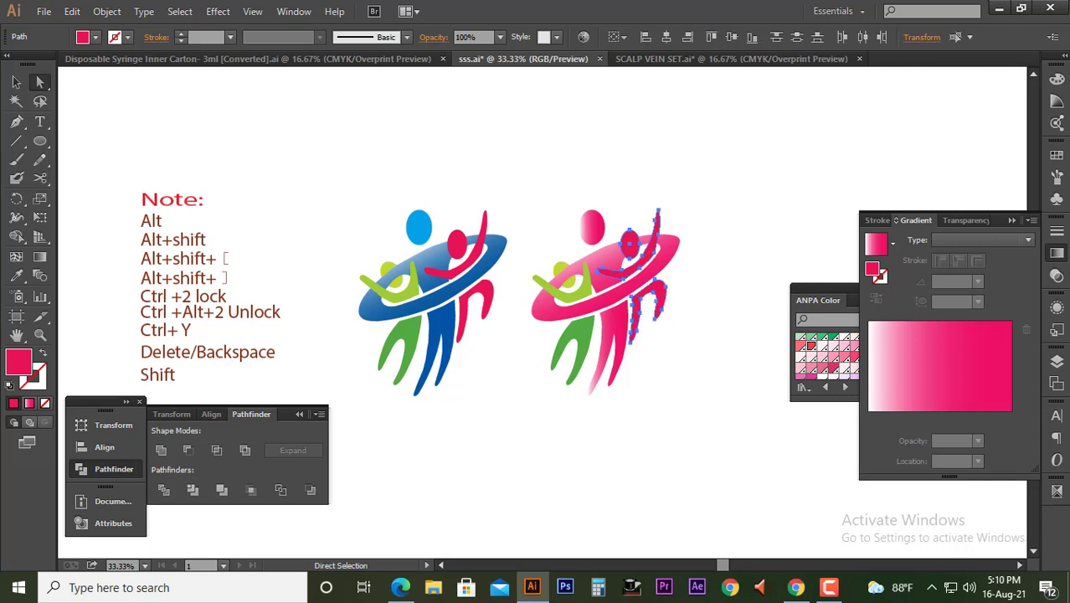
left_click(1056, 78)
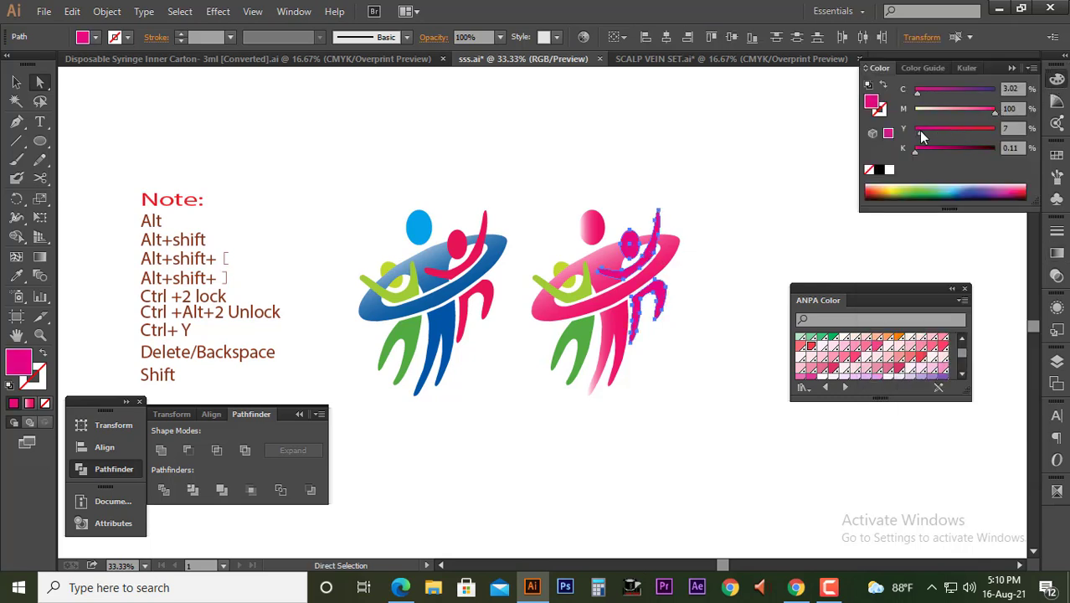
left_click_drag(937, 110, 994, 89)
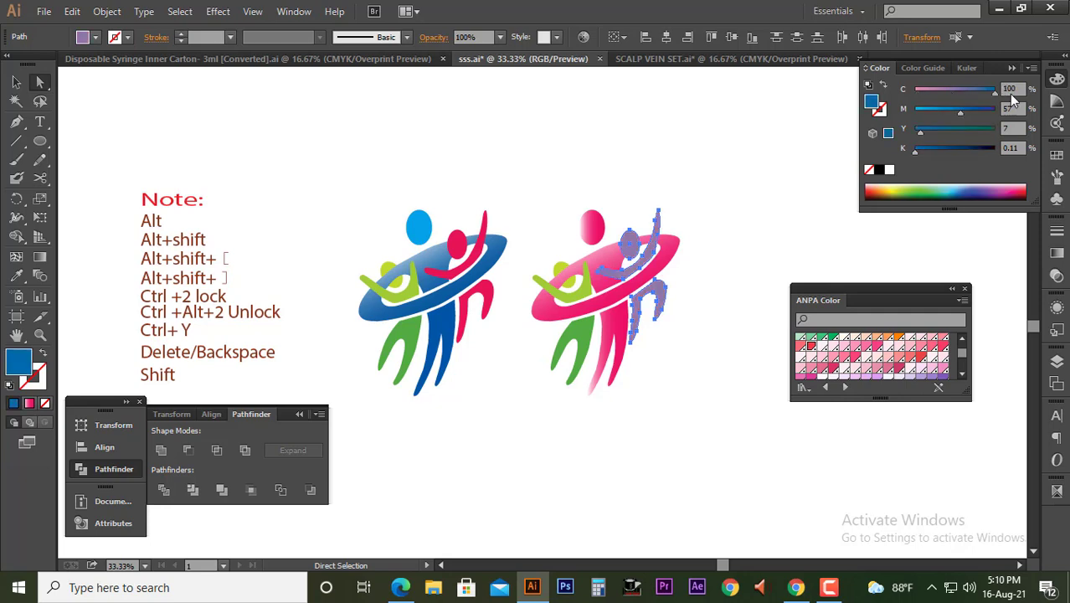
left_click(748, 163)
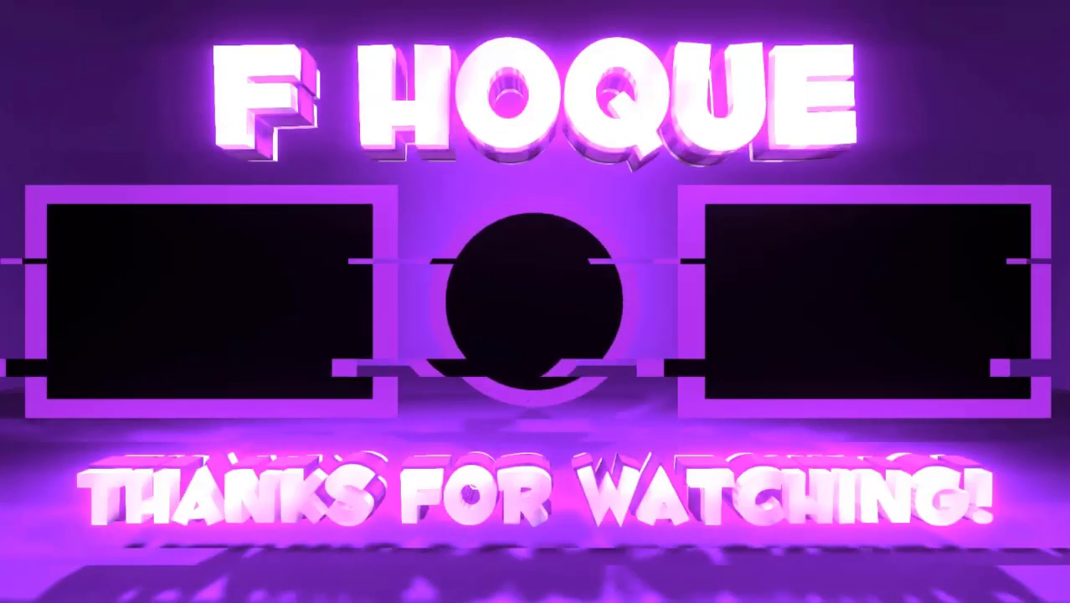